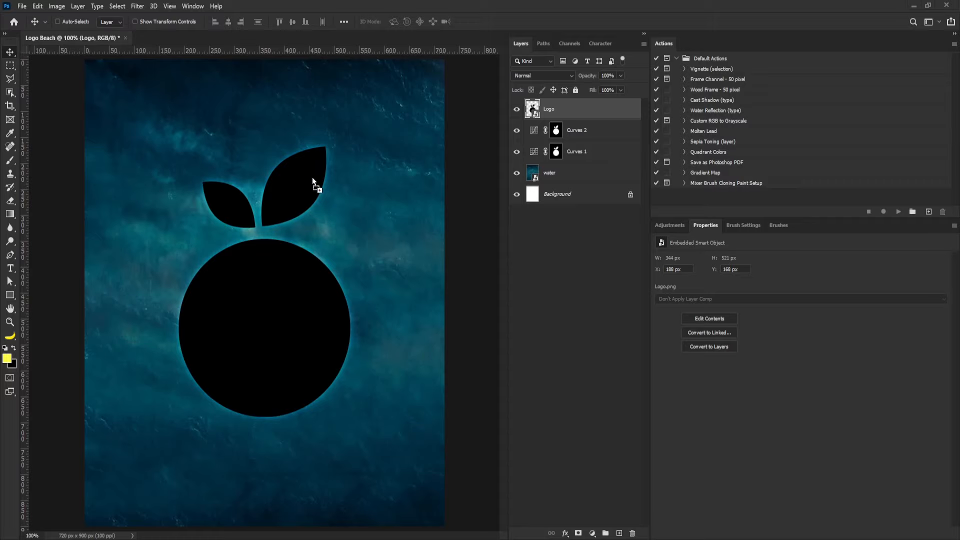
Paste the beach image as a layer clipped to the Logo layer and position its sand over both leaves
key(ctrl+v)
drag(352, 197, 298, 154)
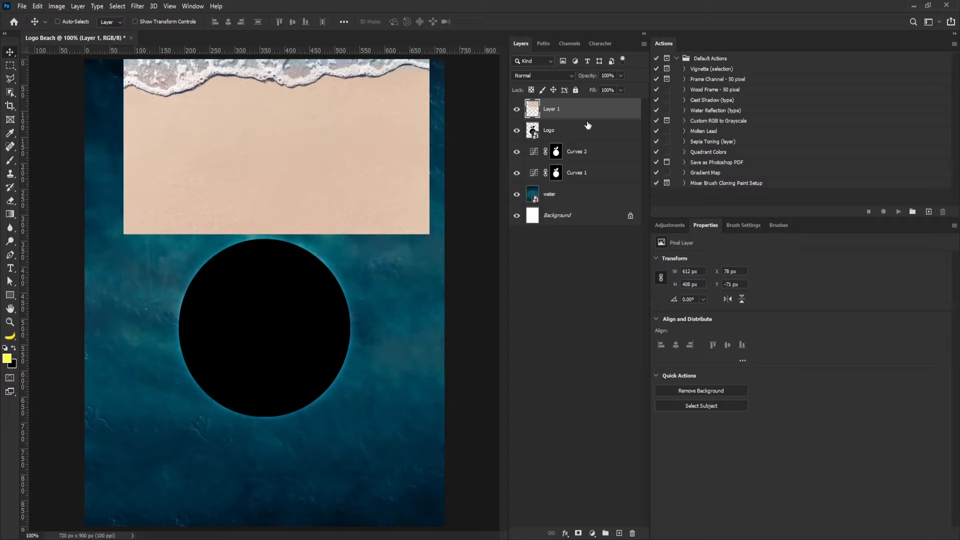
alt+click(563, 117)
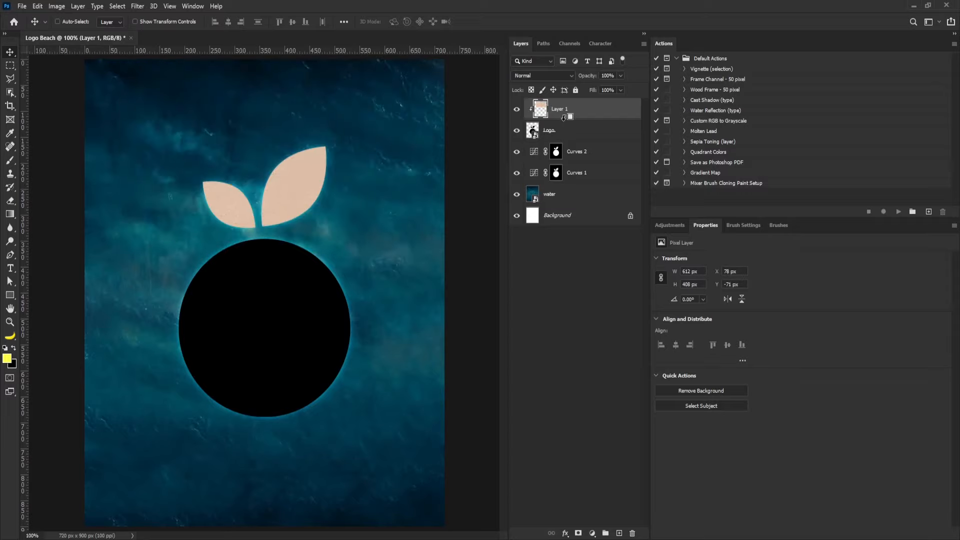
mouse_move(295, 189)
mouse_down()
mouse_move(287, 234)
mouse_move(287, 172)
mouse_move(280, 200)
mouse_up()
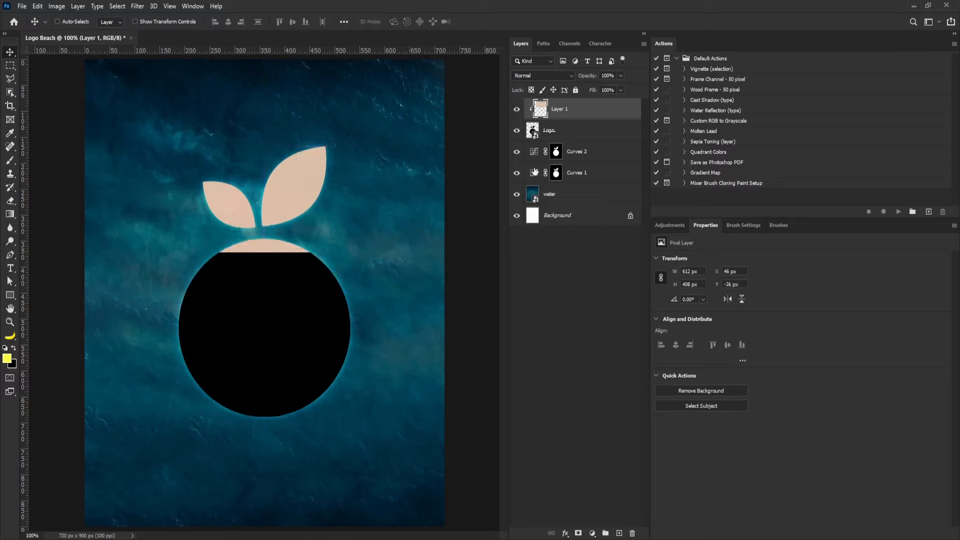
Duplicate the clipped sand layer and move the original Layer 1 down over most of the fruit's circle
drag(563, 111, 618, 533)
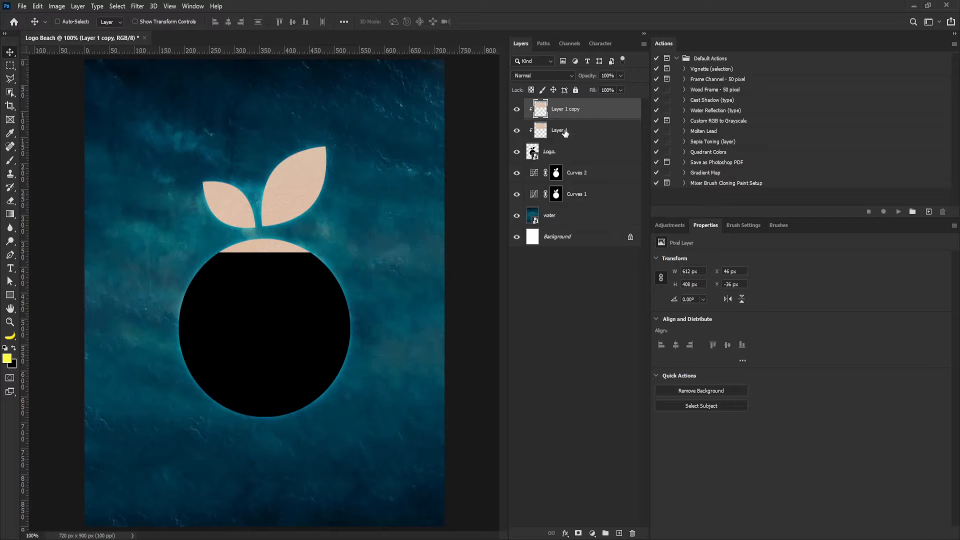
click(565, 132)
drag(272, 193, 242, 301)
Duplicate Layer 1 copy, clip the duplicate directly above the Logo layer and move it down to fill the circle's base with sand
click(578, 118)
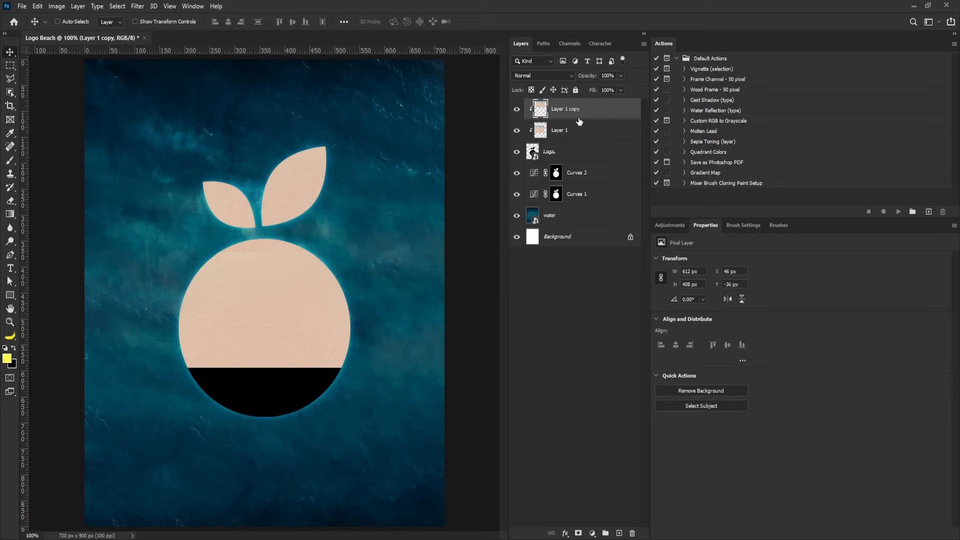
key(ctrl+j)
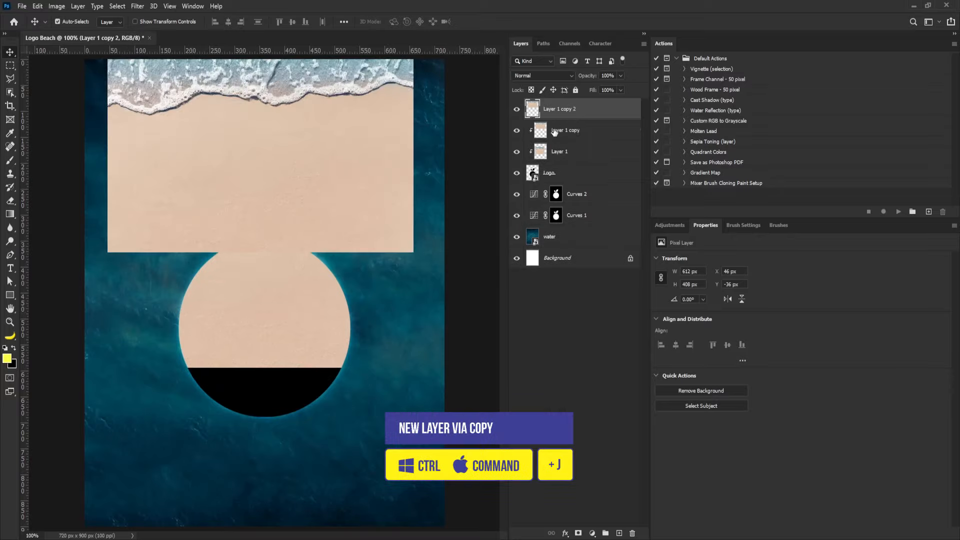
drag(560, 113, 559, 141)
drag(342, 255, 344, 418)
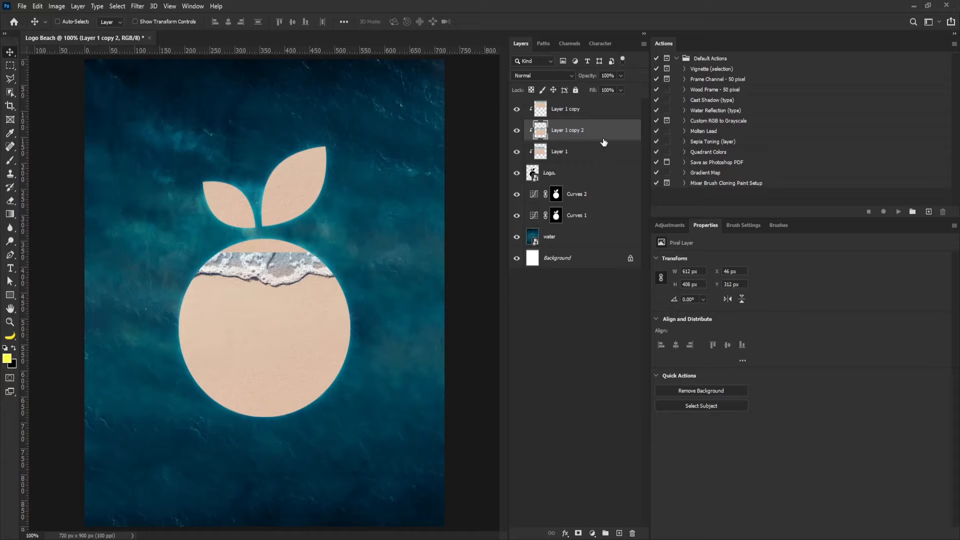
drag(604, 142, 542, 165)
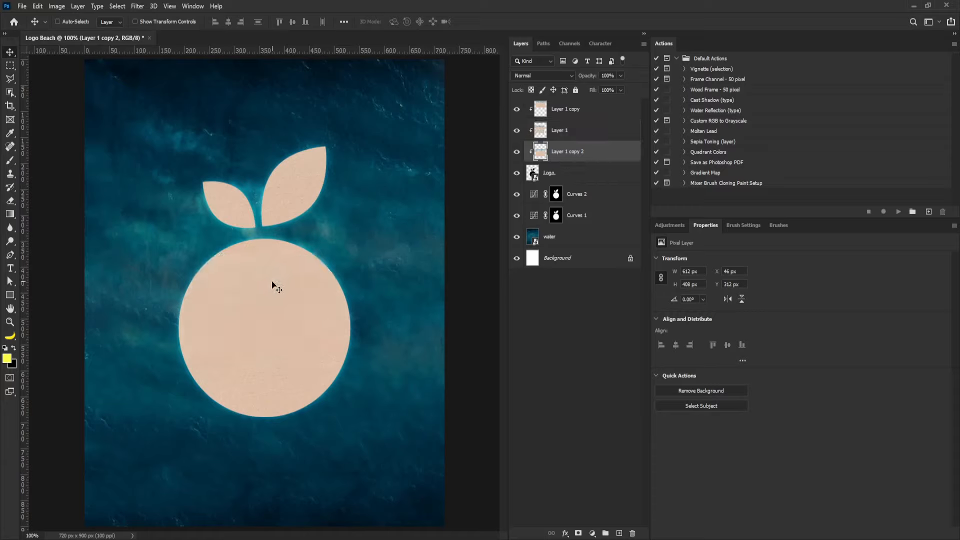
drag(272, 283, 273, 286)
key(ctrl+space)
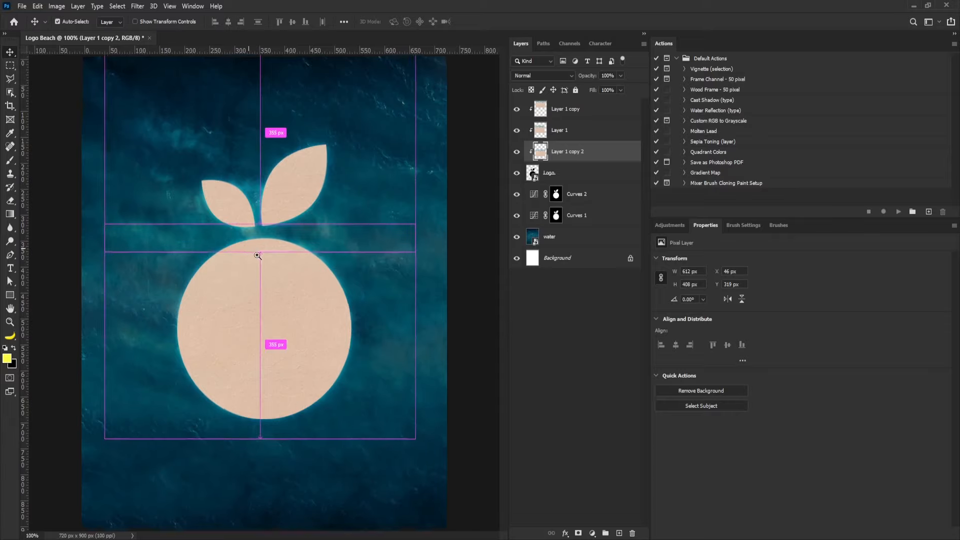
drag(250, 246, 310, 312)
drag(294, 222, 264, 248)
Group the three sand layers with the Logo layer and name the group Logo
click(563, 109)
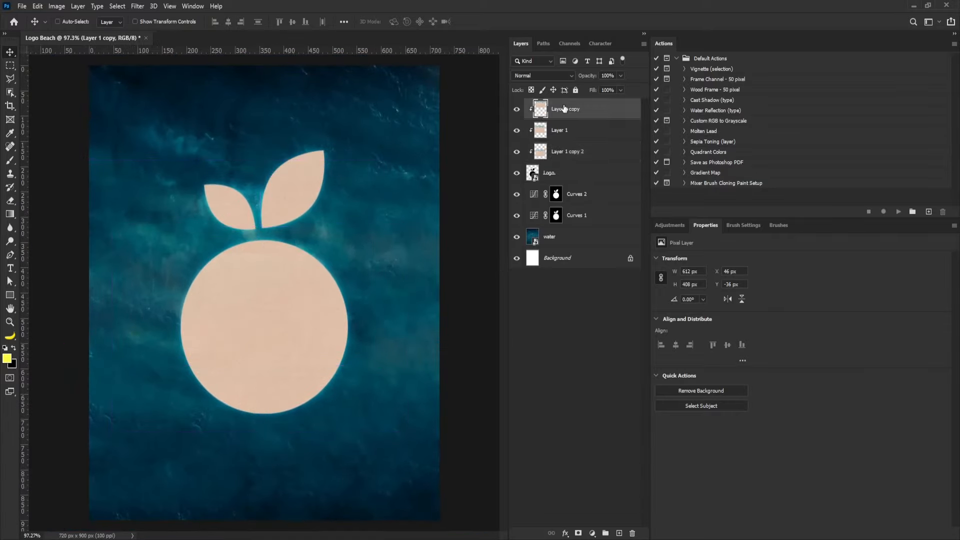
shift+click(552, 179)
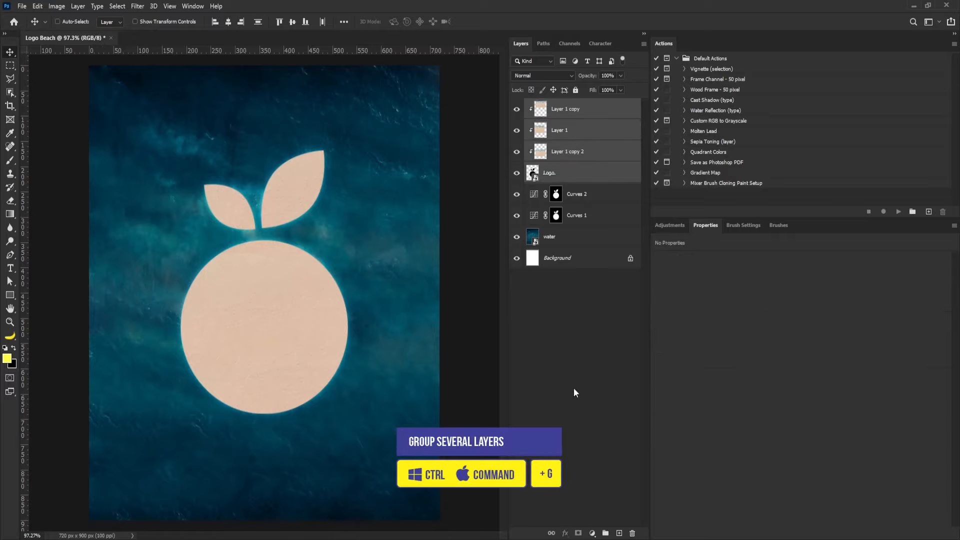
key(ctrl+g)
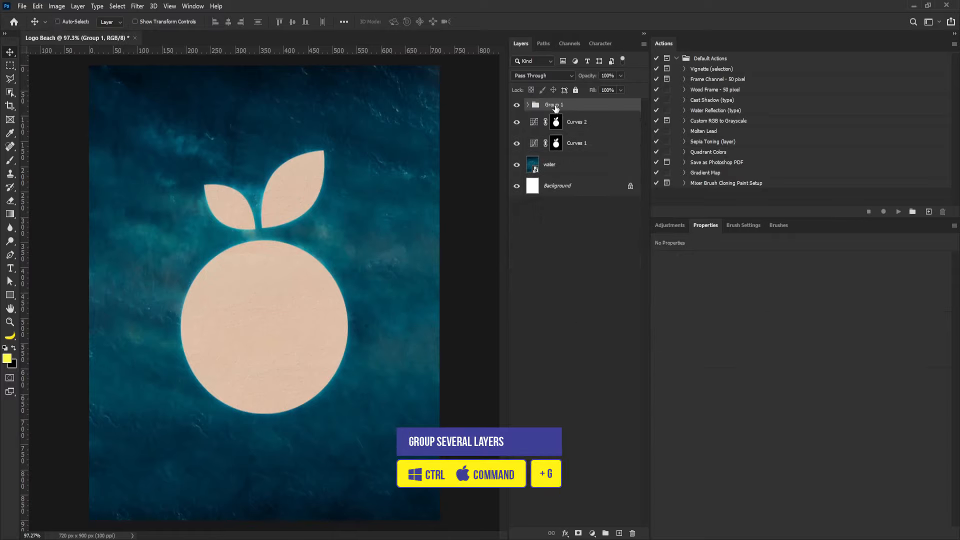
double_click(555, 105)
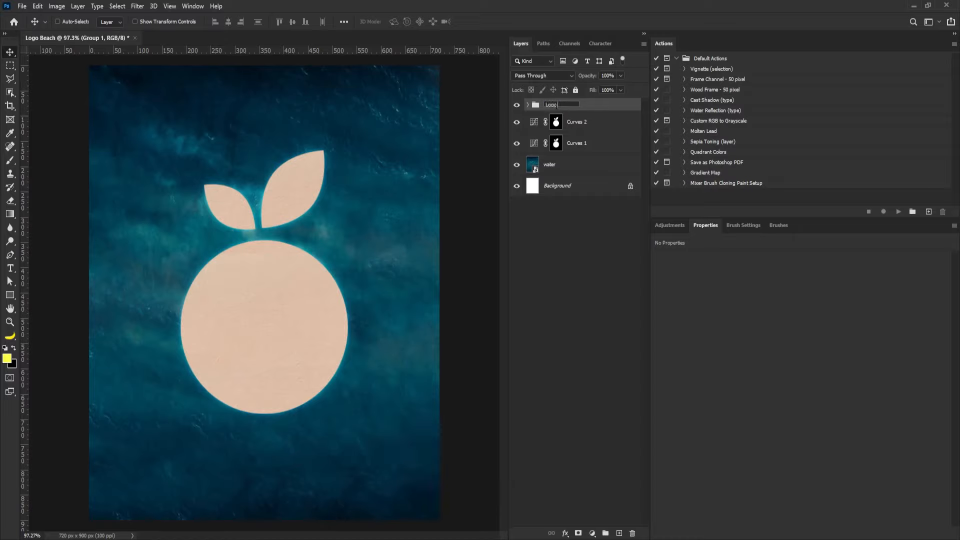
key(Return)
Add a layer mask to the Logo group and choose the soft round 30 px brush with 0% hardness
click(579, 534)
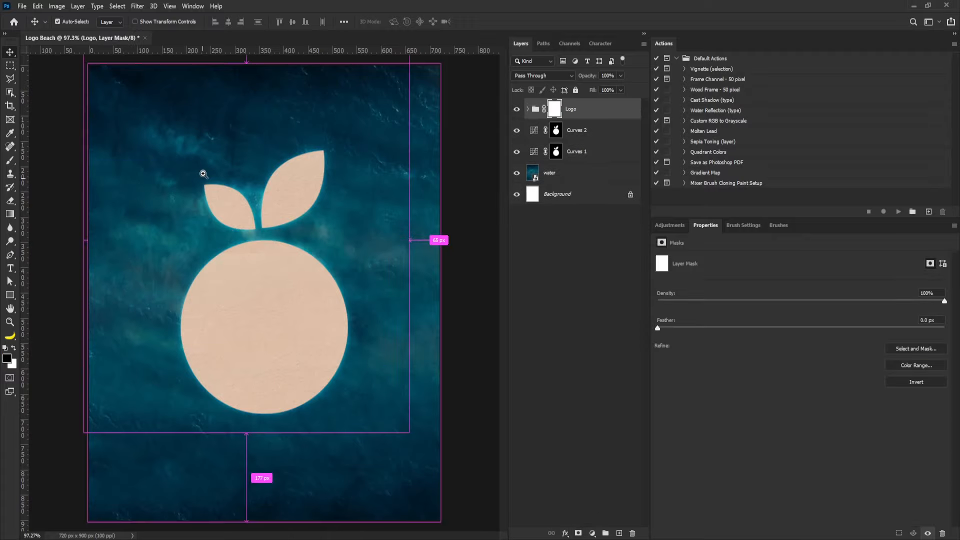
scroll(195, 175, up, 3)
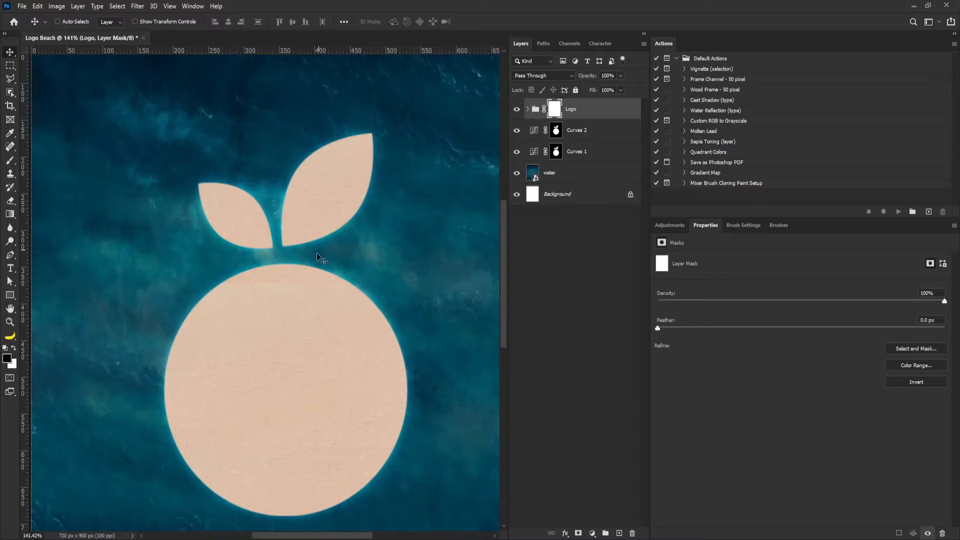
key(b)
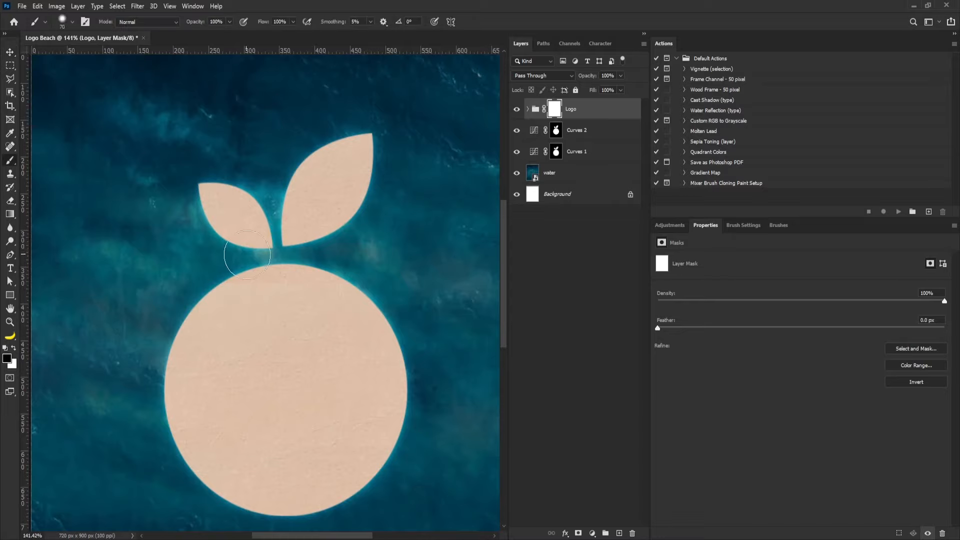
right_click(662, 43)
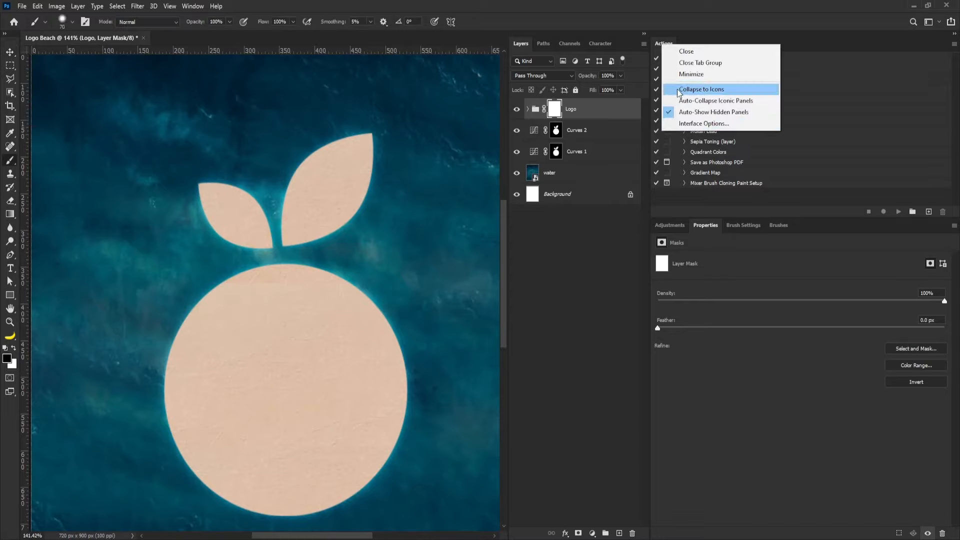
click(738, 227)
click(739, 227)
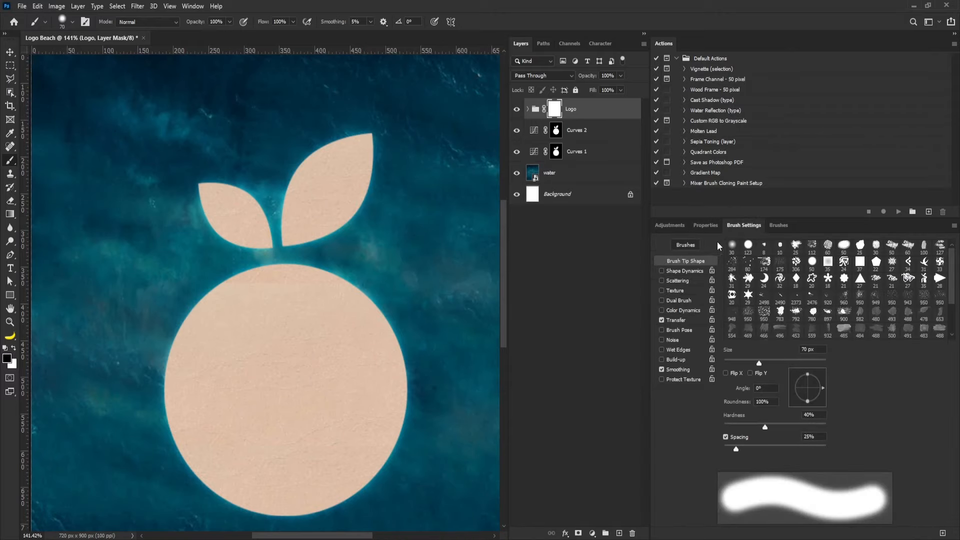
click(732, 246)
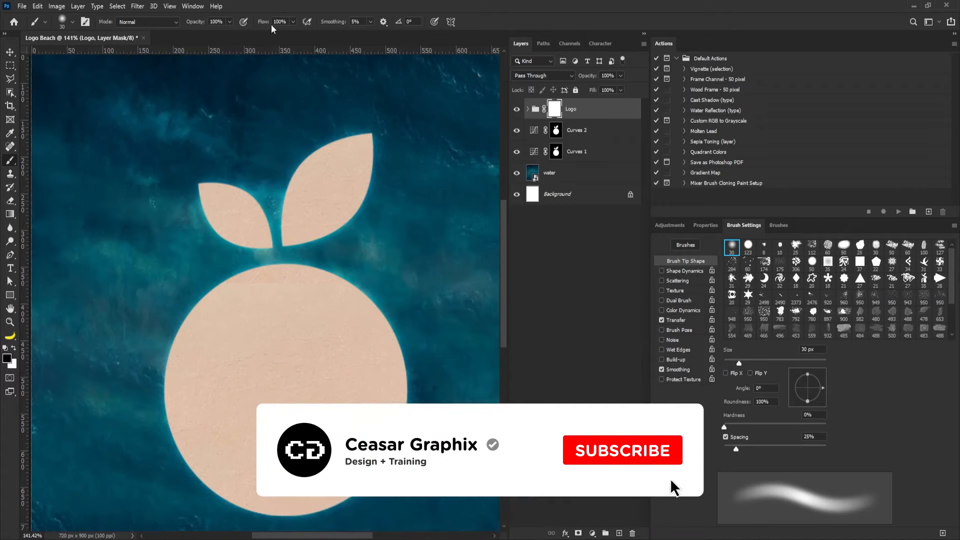
Paint black on the Logo group's mask along the larger leaf's outline to soften its edges
drag(337, 216, 349, 229)
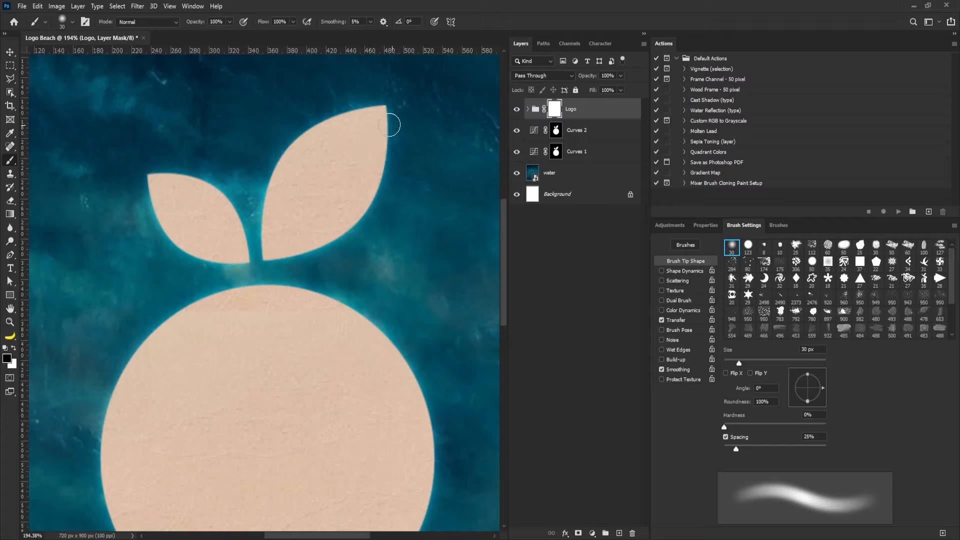
key(bracketright)
mouse_move(391, 105)
mouse_down()
mouse_move(395, 172)
mouse_move(396, 156)
mouse_move(363, 235)
mouse_move(404, 138)
mouse_move(376, 220)
mouse_move(342, 263)
mouse_move(323, 261)
mouse_move(395, 178)
mouse_move(386, 183)
mouse_move(397, 152)
mouse_move(404, 155)
mouse_move(398, 95)
mouse_move(373, 89)
mouse_move(314, 115)
mouse_move(398, 85)
mouse_move(396, 95)
mouse_move(322, 105)
mouse_move(286, 127)
mouse_move(323, 113)
mouse_move(265, 150)
mouse_move(257, 215)
mouse_up()
key(bracketleft)
key(bracketleft)
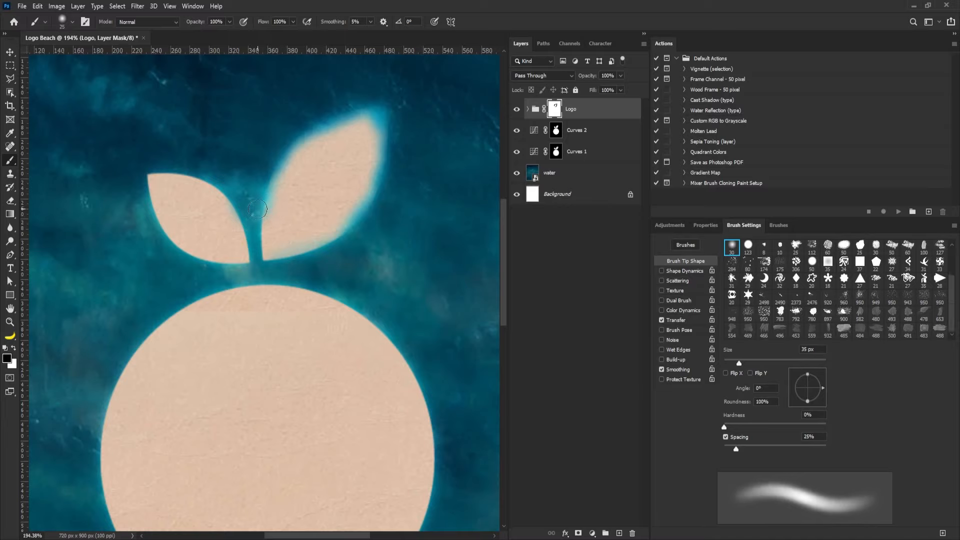
drag(278, 257, 319, 260)
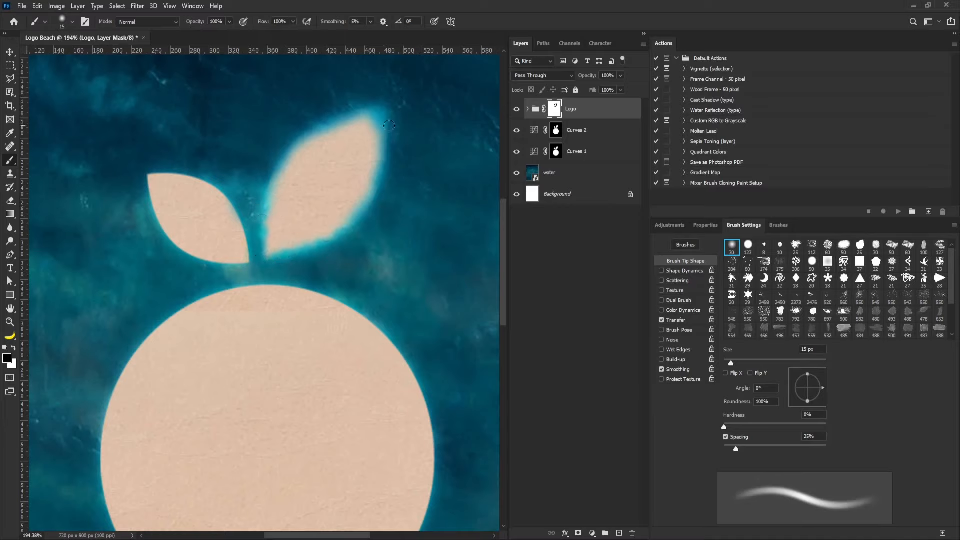
Soften the smaller leaf's outline by painting black on the group mask, varying the brush size
key(bracketright)
key(bracketright)
key(bracketright)
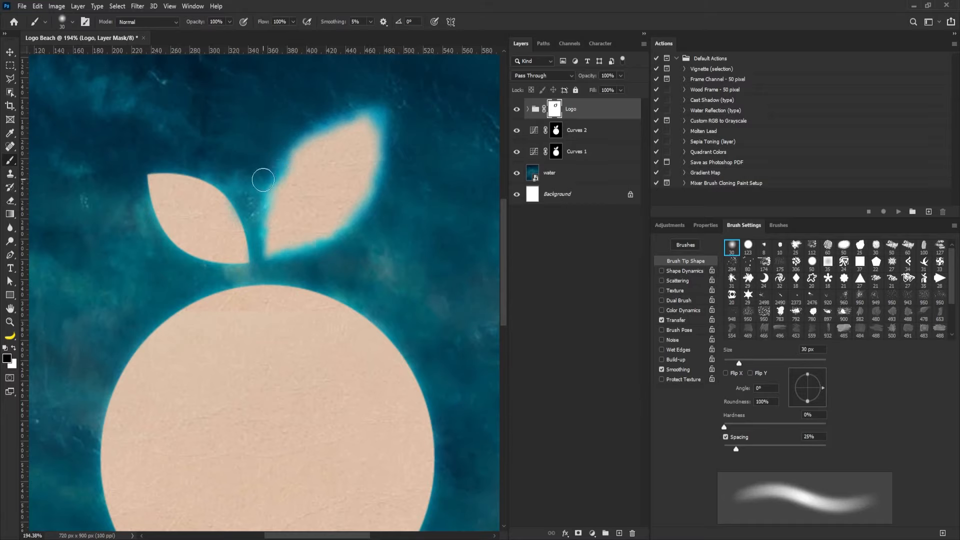
mouse_move(145, 154)
mouse_down()
mouse_move(189, 149)
mouse_move(226, 164)
mouse_move(211, 164)
mouse_move(242, 205)
mouse_move(244, 265)
mouse_move(202, 265)
mouse_move(220, 261)
mouse_move(187, 258)
mouse_move(225, 265)
mouse_move(158, 236)
mouse_move(166, 246)
mouse_move(141, 200)
mouse_up()
key(bracketleft)
key(bracketleft)
key(bracketleft)
Paint black on the group mask along the circle's right side to blend the sand into the water
key(bracketright)
key(bracketright)
key(bracketright)
mouse_move(324, 293)
mouse_down()
mouse_move(385, 328)
mouse_move(304, 286)
mouse_move(359, 309)
mouse_move(403, 353)
mouse_move(369, 221)
mouse_move(393, 263)
mouse_move(383, 322)
mouse_move(395, 345)
mouse_move(384, 363)
mouse_move(380, 356)
mouse_move(364, 397)
mouse_move(385, 384)
mouse_move(348, 436)
mouse_move(347, 459)
mouse_move(328, 468)
mouse_move(380, 388)
mouse_move(387, 349)
mouse_move(309, 462)
mouse_up()
mouse_move(280, 436)
mouse_down()
mouse_move(318, 317)
mouse_move(235, 380)
mouse_up()
Mask the circle's lower edge irregularly with the soft brush, varying its size between strokes
key(bracketright)
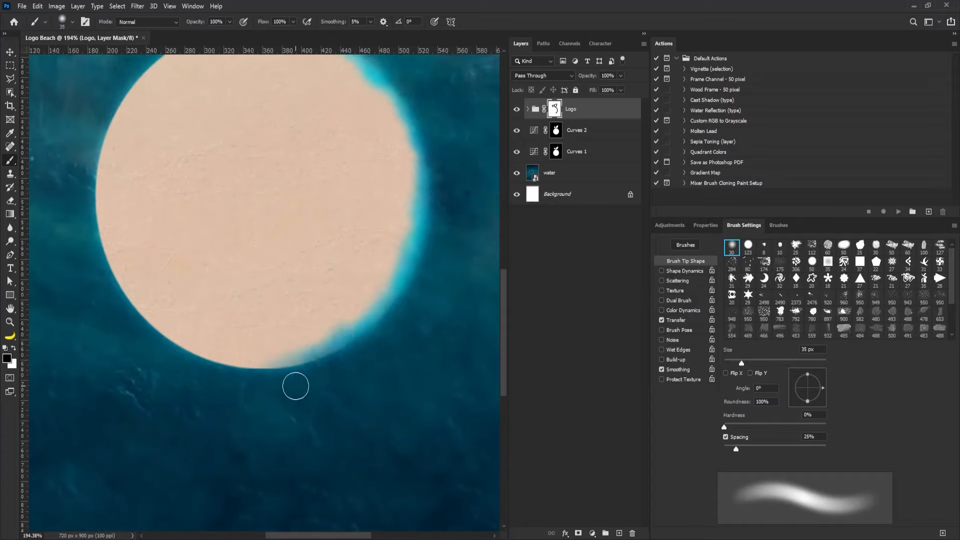
mouse_move(297, 375)
mouse_down()
mouse_move(193, 340)
mouse_move(223, 360)
mouse_move(176, 345)
mouse_move(102, 269)
mouse_move(281, 370)
mouse_up()
key(bracketright)
key(bracketright)
key(bracketright)
key(bracketleft)
key(bracketleft)
key(bracketleft)
key(bracketleft)
key(bracketleft)
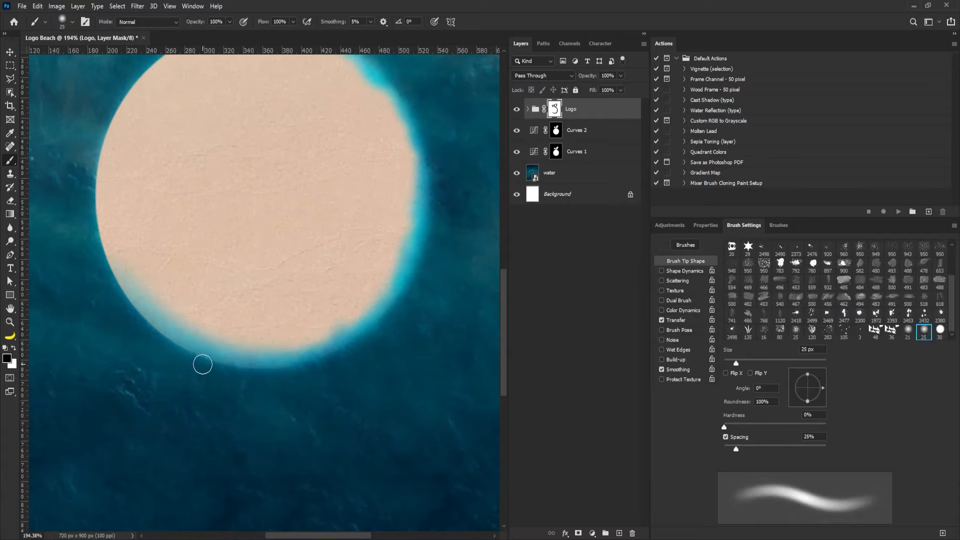
mouse_move(201, 364)
mouse_down()
mouse_move(157, 334)
mouse_move(120, 283)
mouse_move(180, 333)
mouse_move(282, 376)
mouse_up()
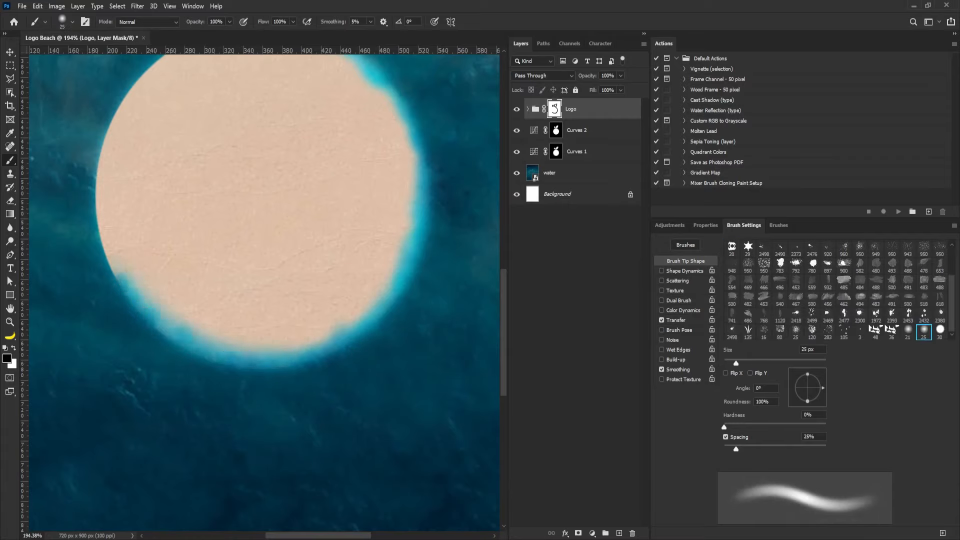
Continue the soft irregular masking up the circle's left side to the upper left
drag(242, 285, 322, 360)
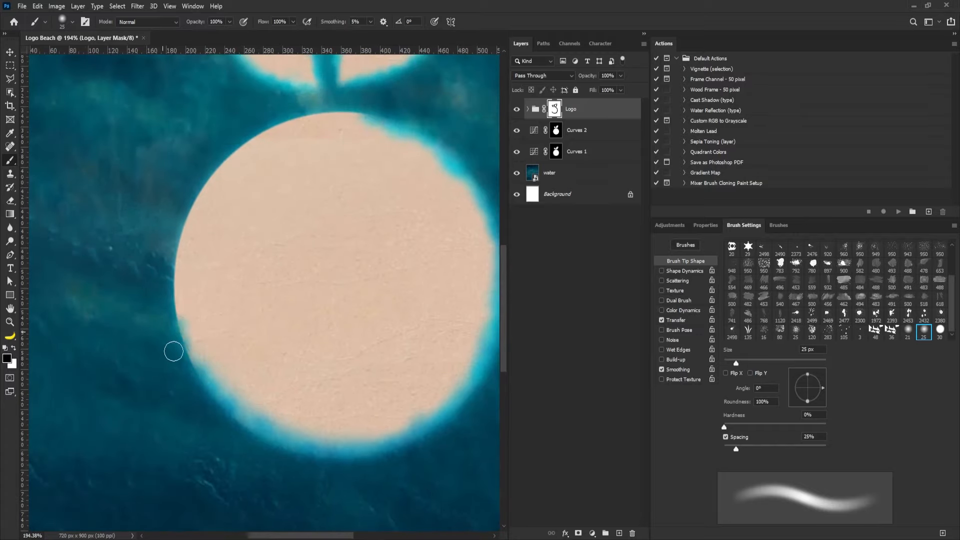
key(bracketright)
key(bracketright)
key(bracketright)
key(bracketright)
key(bracketright)
key(bracketright)
key(bracketleft)
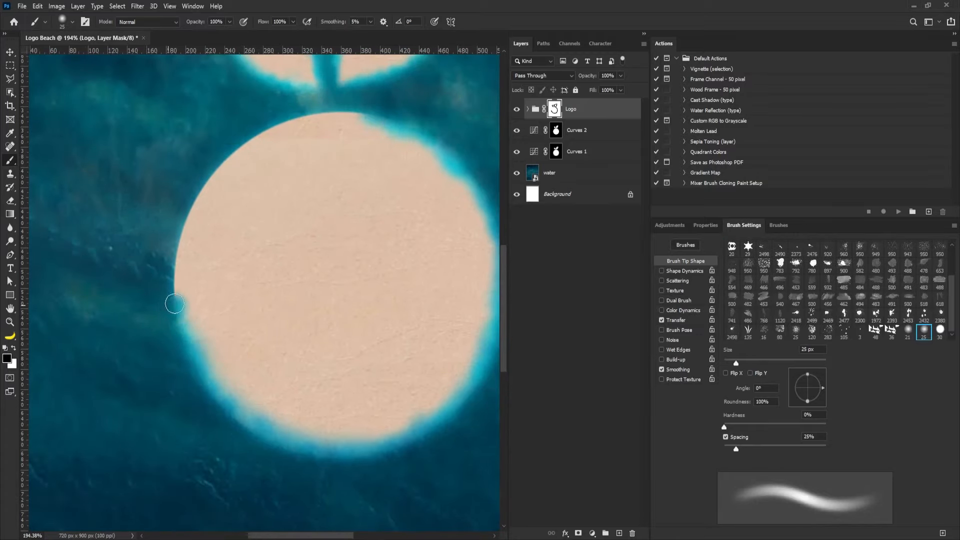
key(bracketleft)
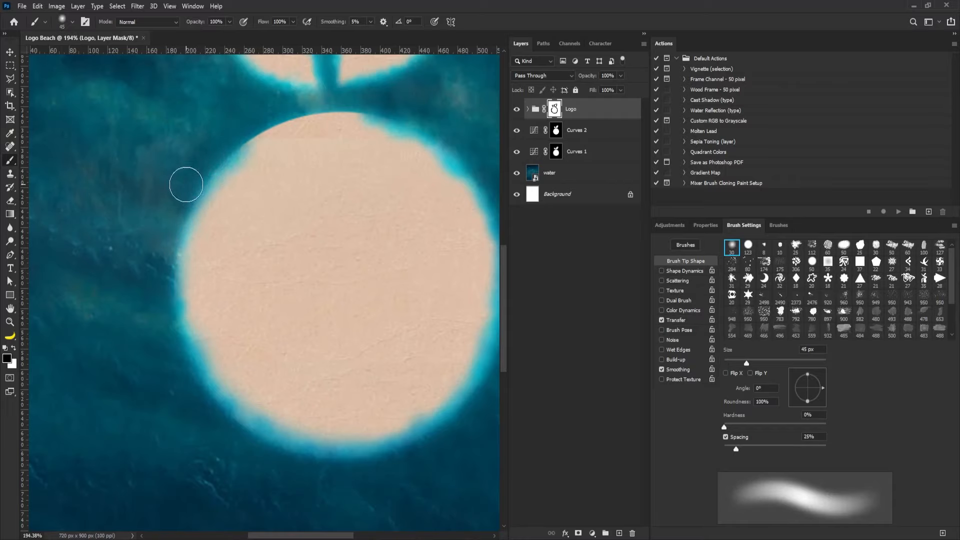
Finish softening the circle's outline by masking its top edge below the leaves with varying brush sizes
key(bracketleft)
key(bracketleft)
key(bracketleft)
key(bracketleft)
key(bracketleft)
key(bracketleft)
key(bracketright)
key(bracketright)
key(bracketright)
key(bracketright)
key(bracketright)
mouse_move(248, 135)
mouse_down()
mouse_move(278, 119)
mouse_move(340, 116)
mouse_move(351, 103)
mouse_up()
key(bracketleft)
key(bracketleft)
key(bracketleft)
key(bracketleft)
key(bracketright)
key(bracketright)
key(bracketright)
key(bracketleft)
key(bracketleft)
key(bracketleft)
key(bracketleft)
Enlarge the soft brush to 50 px and touch up the circle's outer edge on the group mask
mouse_move(400, 164)
mouse_down()
mouse_move(347, 204)
mouse_move(333, 201)
mouse_move(349, 206)
mouse_move(307, 257)
mouse_move(251, 254)
mouse_up()
key(bracketright)
key(bracketright)
key(bracketright)
key(bracketright)
key(bracketright)
key(bracketright)
key(bracketright)
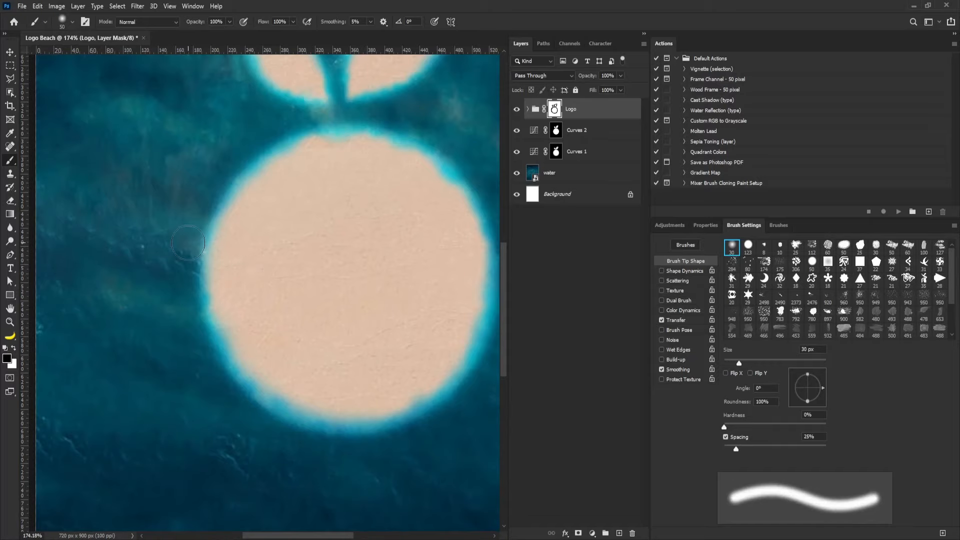
mouse_move(300, 202)
mouse_down()
mouse_move(259, 231)
mouse_move(258, 267)
mouse_move(328, 231)
mouse_move(293, 282)
mouse_move(304, 230)
mouse_up()
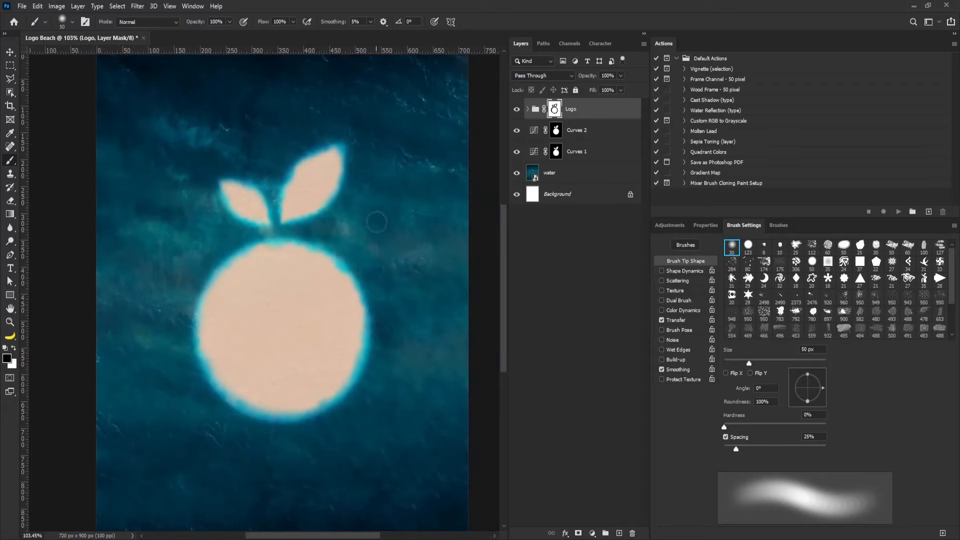
Add a new layer above the water layer and sample the ocean's dark blue, #013449, as the foreground colour
click(567, 175)
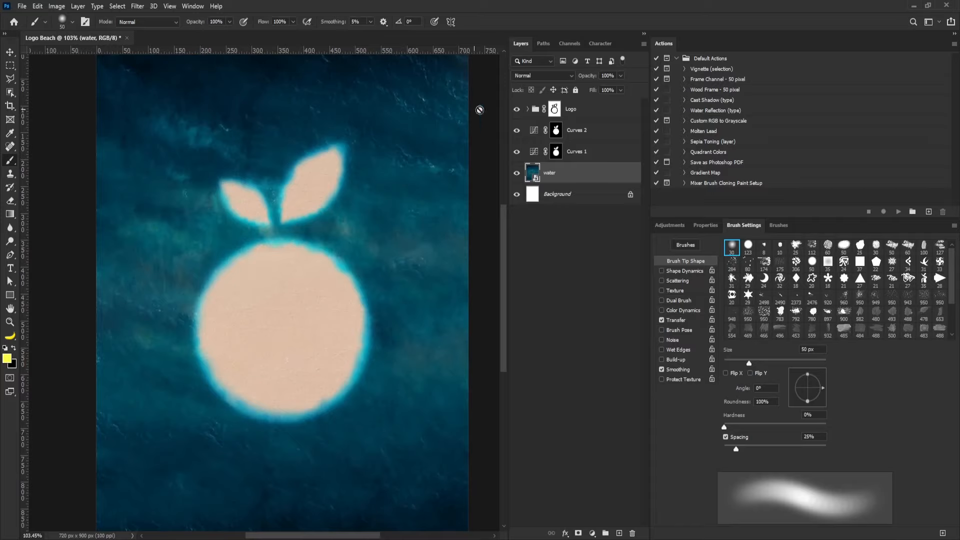
click(620, 533)
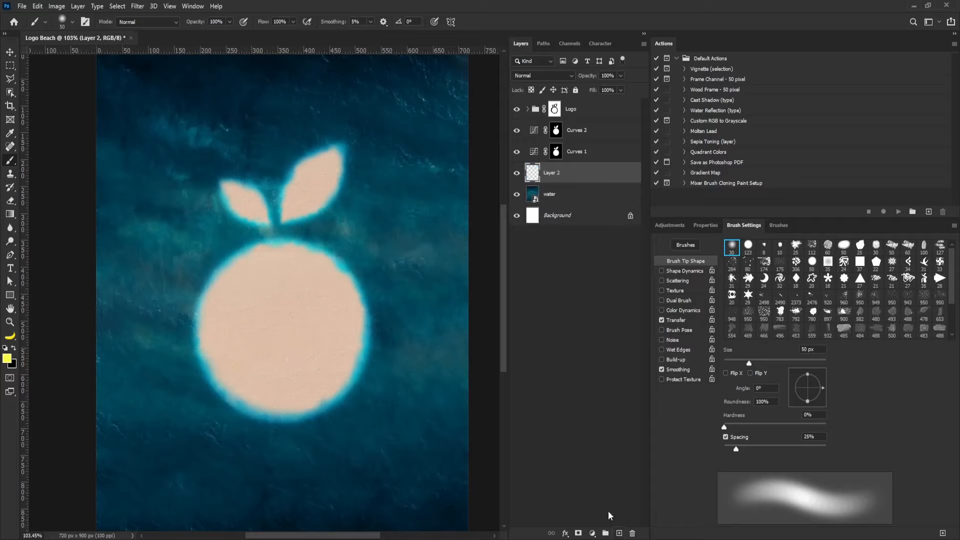
click(7, 360)
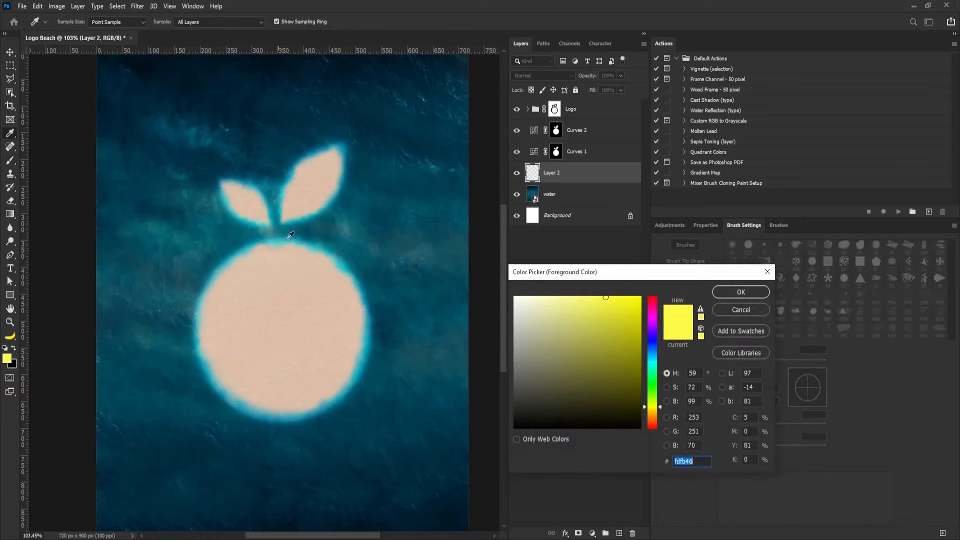
click(150, 201)
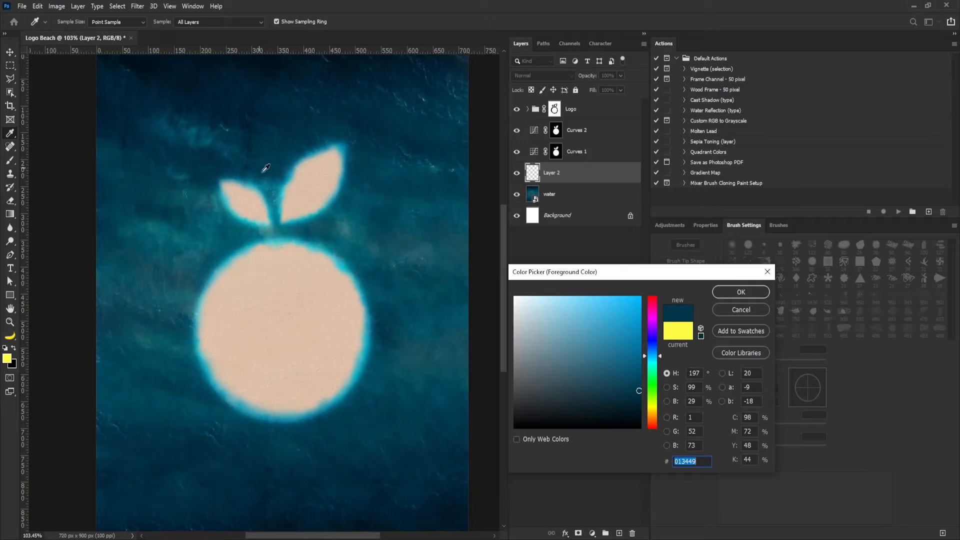
click(740, 291)
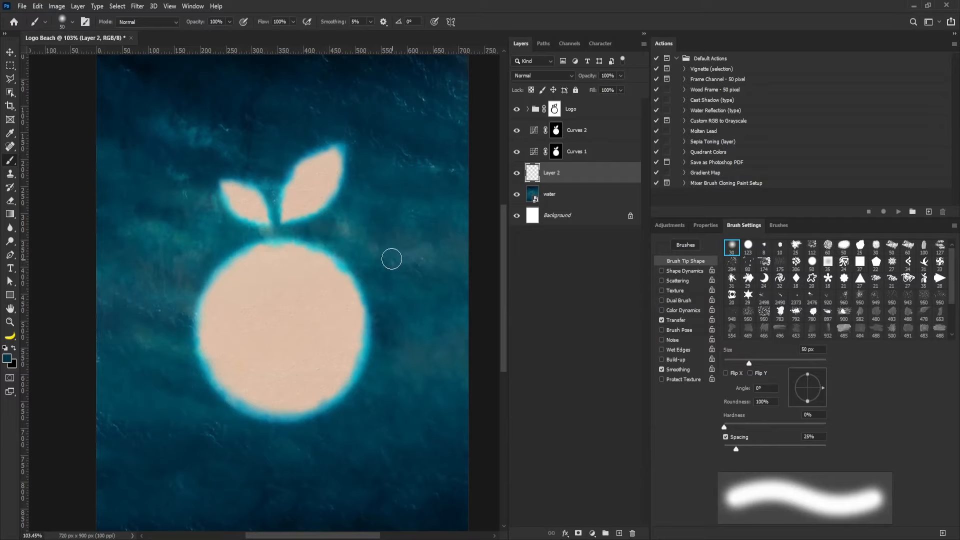
Paint the sampled blue over the lighter water patches around the logo with a soft brush at 200 px, reducing it to 90 px
key(bracketright)
key(bracketright)
key(bracketright)
key(bracketright)
key(bracketright)
key(bracketright)
key(bracketright)
key(bracketright)
key(bracketright)
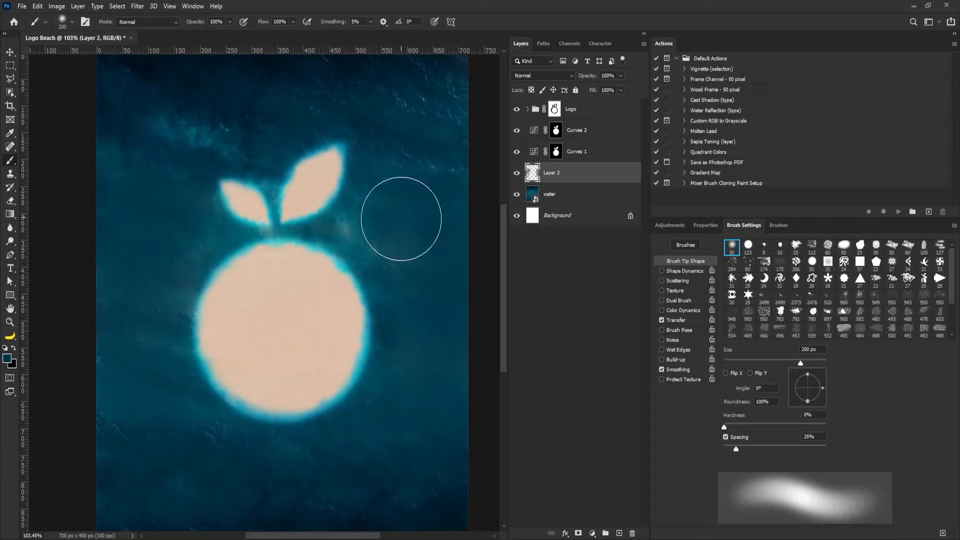
key(bracketleft)
key(bracketleft)
key(bracketleft)
key(bracketleft)
key(bracketleft)
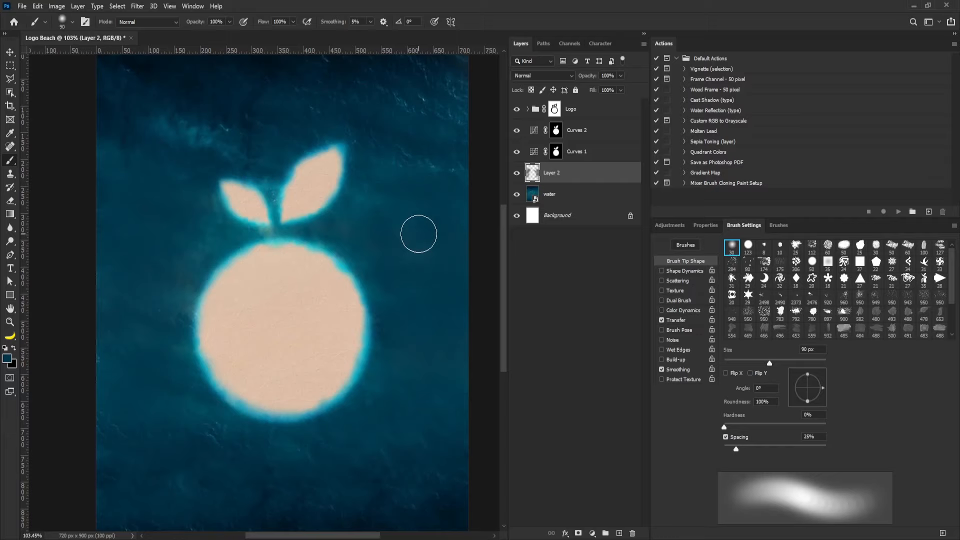
Blend the painted layer into the water by splitting and lowering the white Blend If slider for the Underlying Layer
double_click(626, 177)
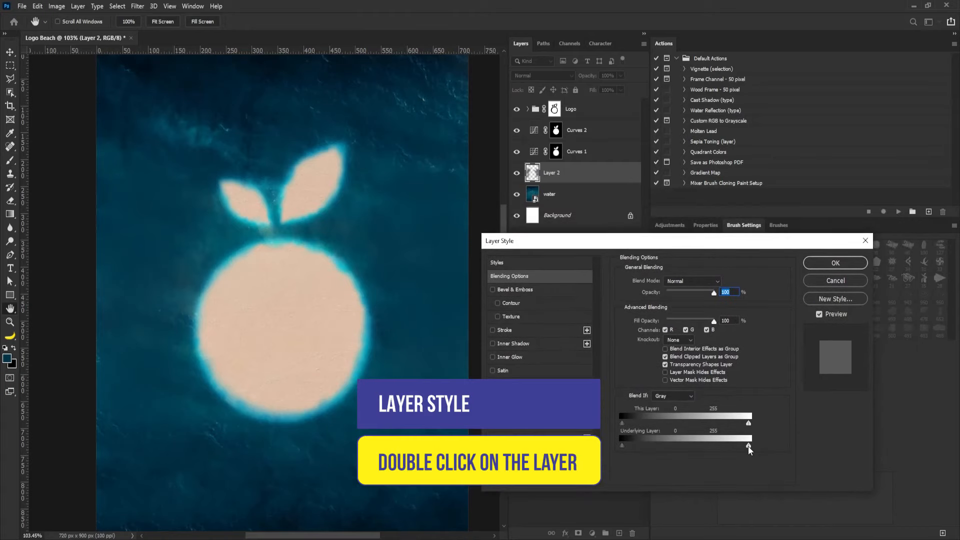
drag(748, 446, 664, 451)
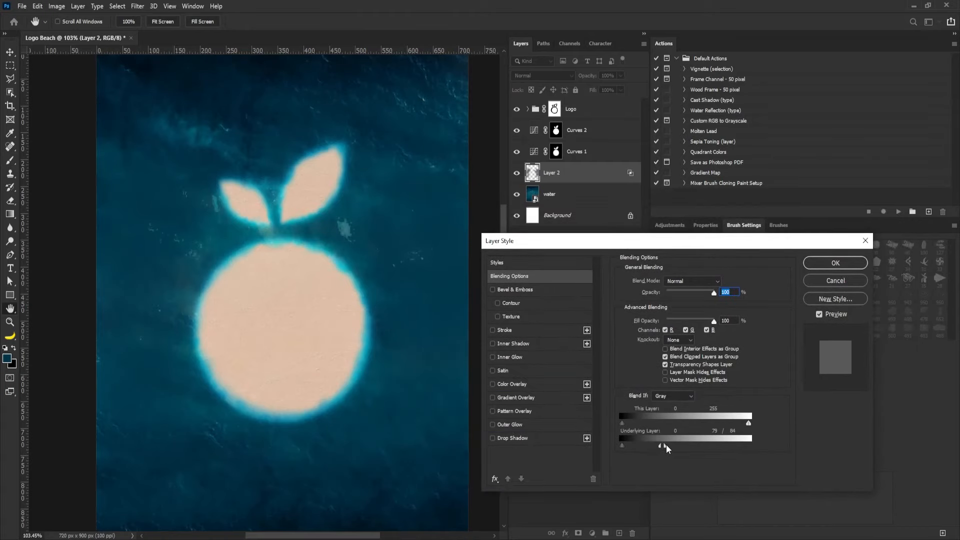
mouse_move(666, 449)
mouse_down()
mouse_move(681, 448)
mouse_move(647, 447)
mouse_move(657, 449)
mouse_up()
click(816, 265)
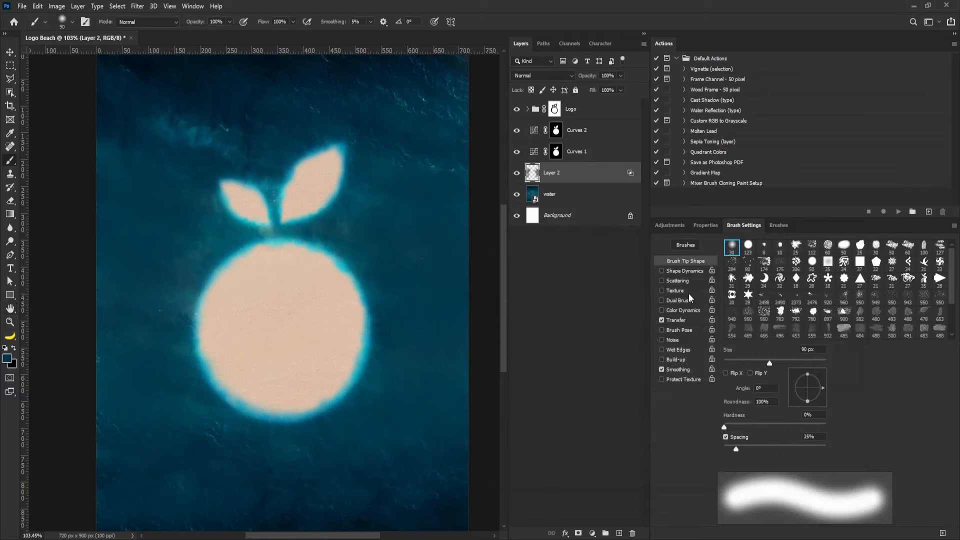
Add a Curves adjustment above the painted layer and darken the water by lowering the midtones to about input 160, output 132
click(669, 226)
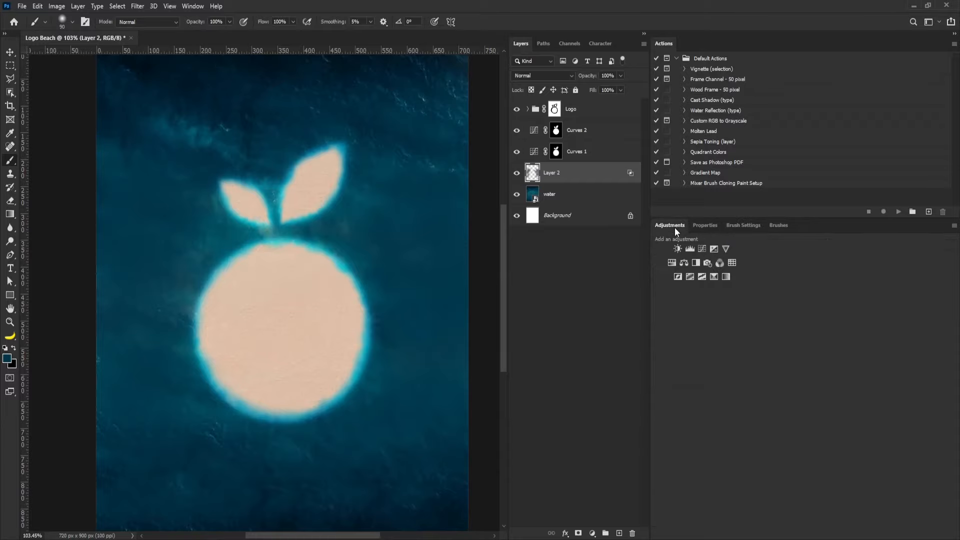
click(701, 248)
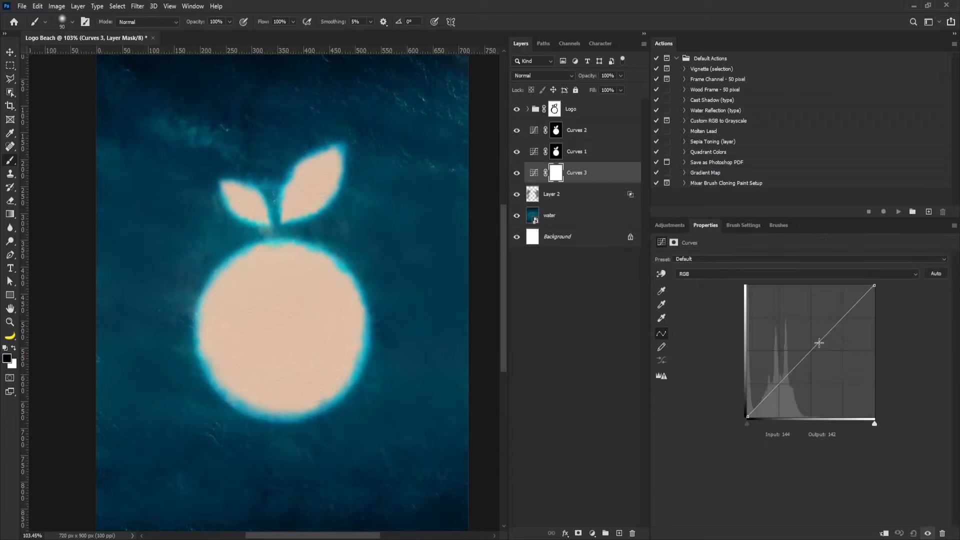
drag(825, 336, 827, 348)
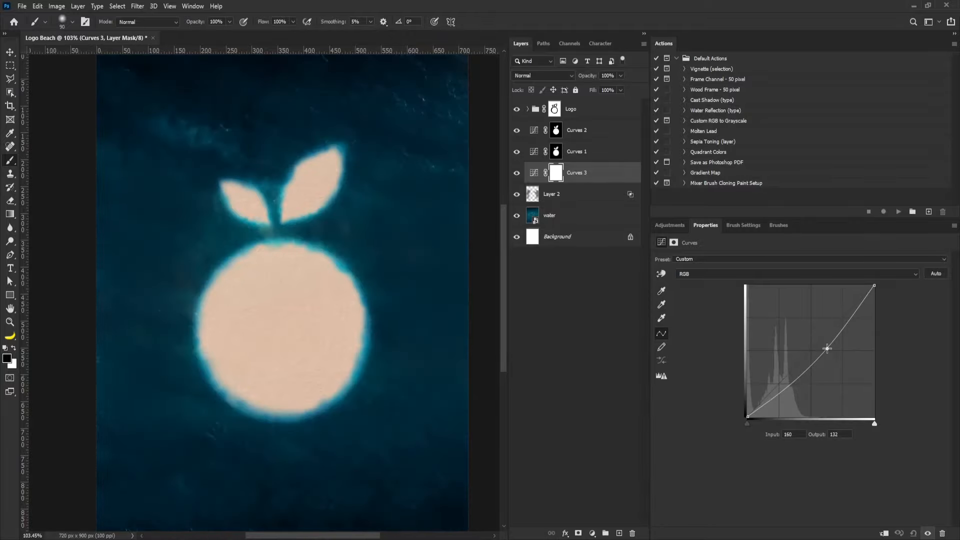
drag(827, 349, 829, 349)
Refine the circle's edge on the Logo group mask with the soft brush reduced to 70 px, then to 30 px
click(556, 130)
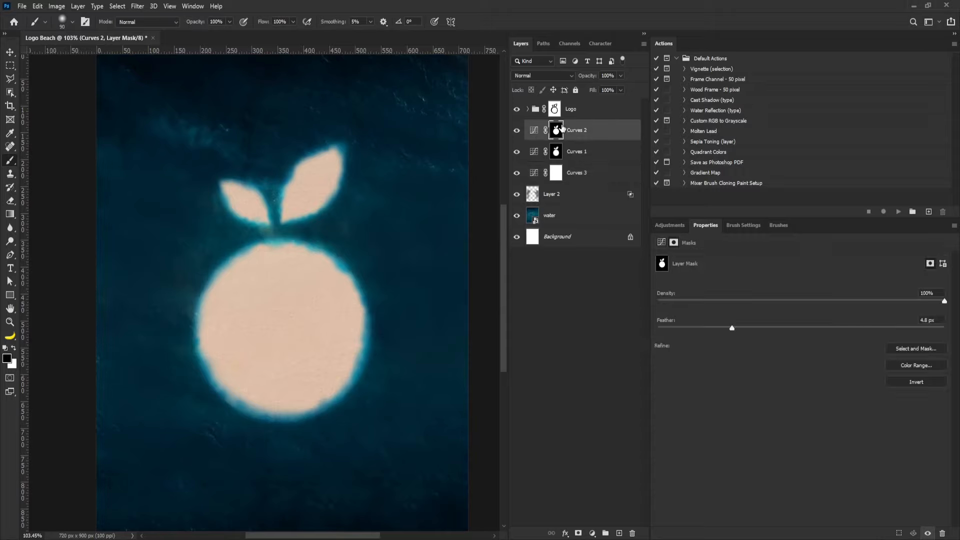
click(554, 110)
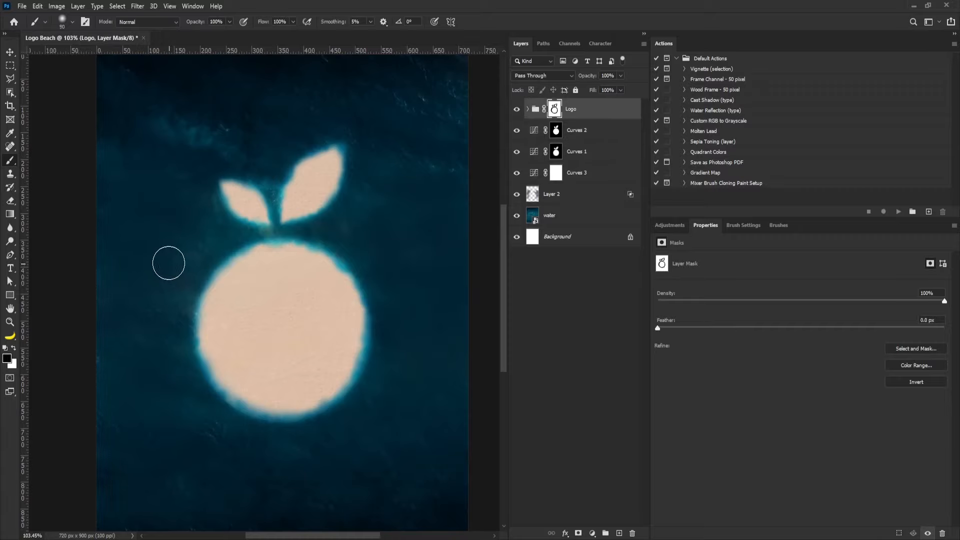
key(bracketleft)
key(bracketleft)
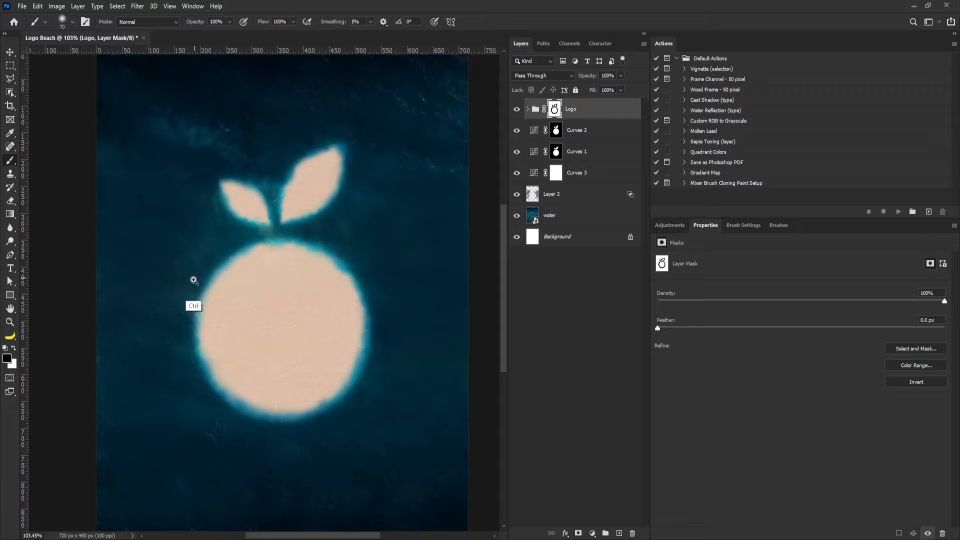
mouse_move(193, 284)
mouse_down()
mouse_move(210, 298)
mouse_move(221, 289)
mouse_up()
key(bracketleft)
key(bracketleft)
key(bracketleft)
key(bracketleft)
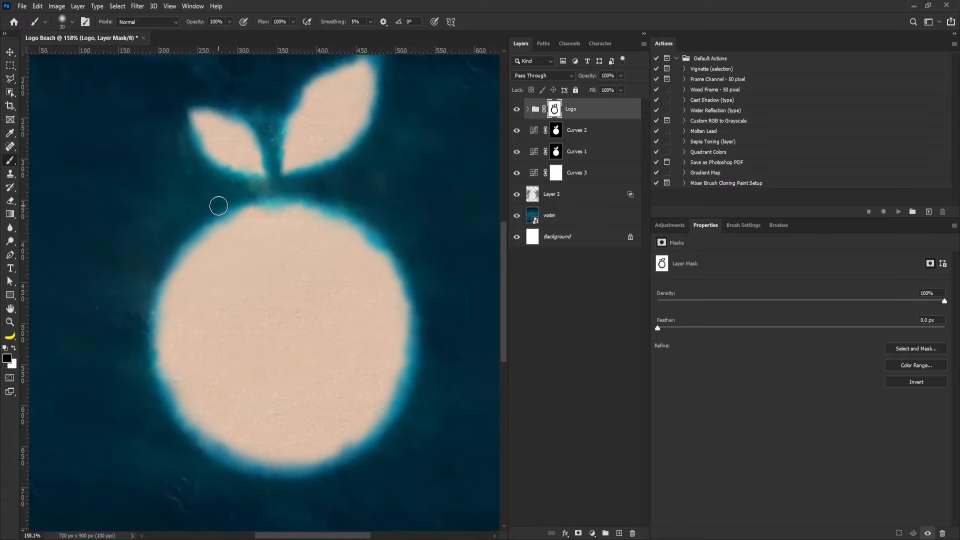
Clip a new Curves adjustment to the Logo group and darken the sand with a curve point at input 171, output 91
click(582, 109)
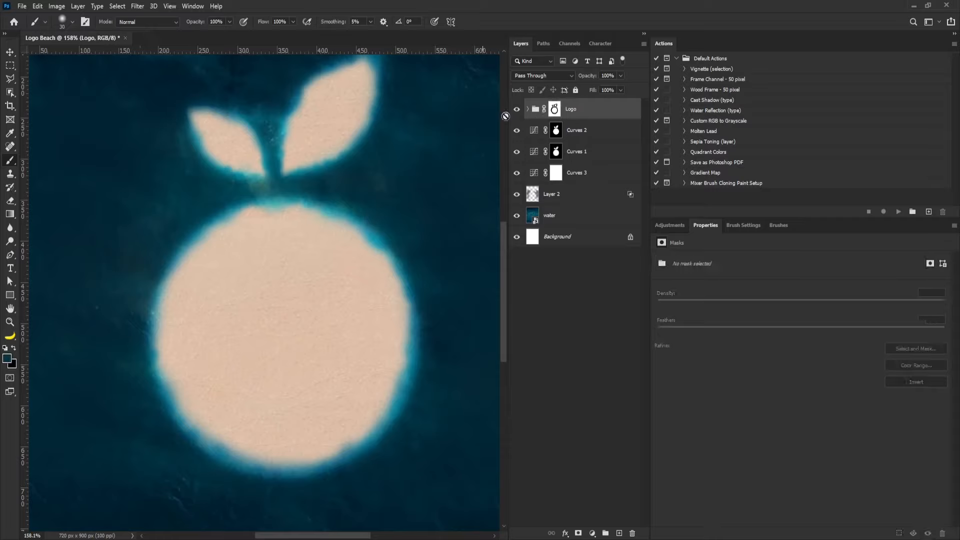
click(671, 226)
click(702, 249)
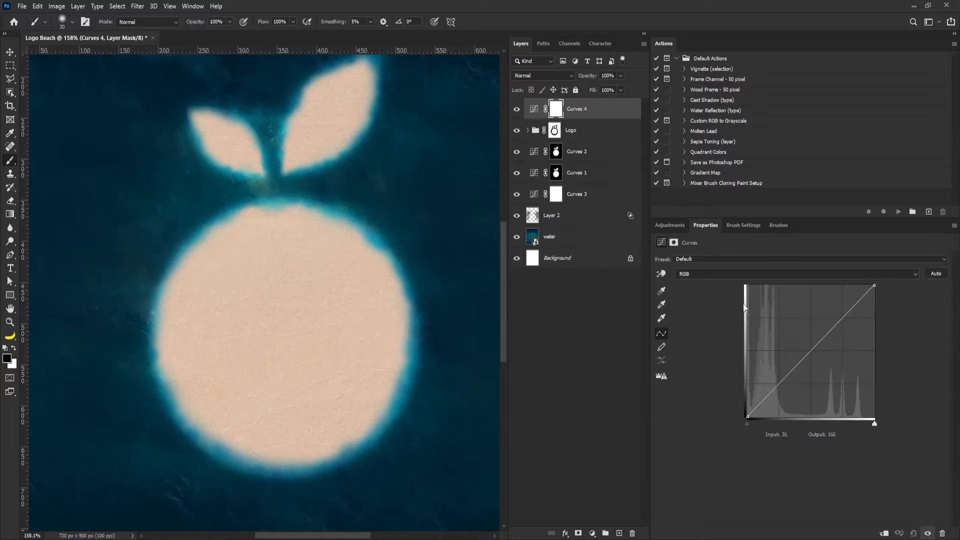
click(885, 533)
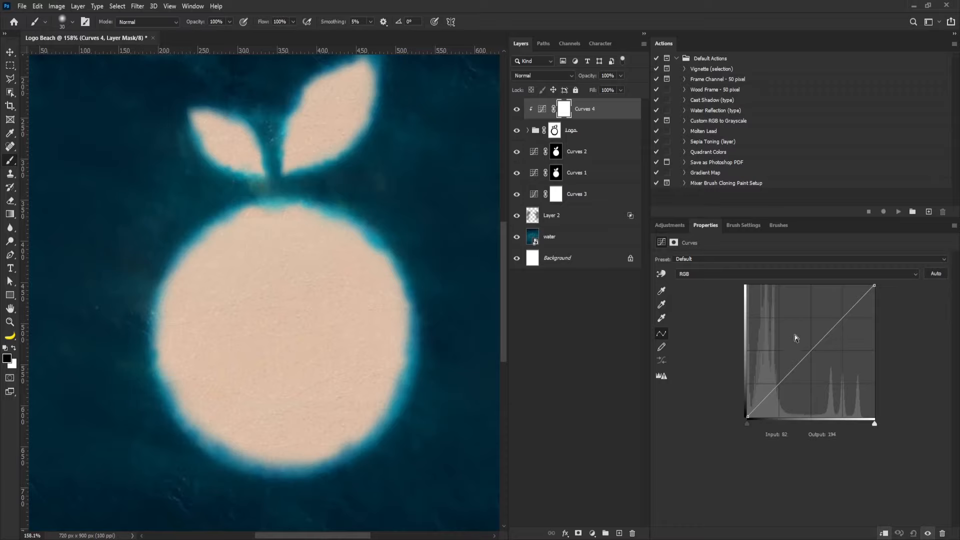
drag(816, 345, 829, 362)
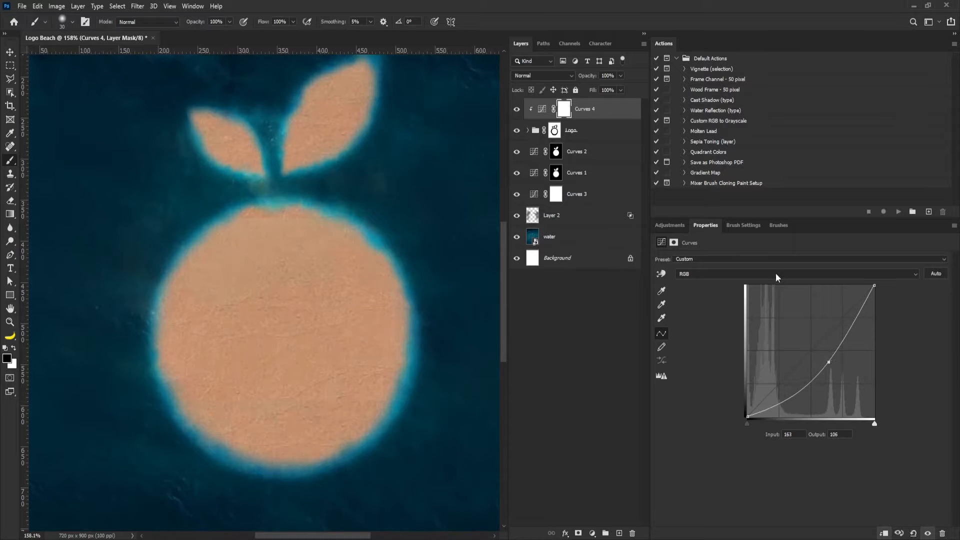
drag(829, 362, 832, 369)
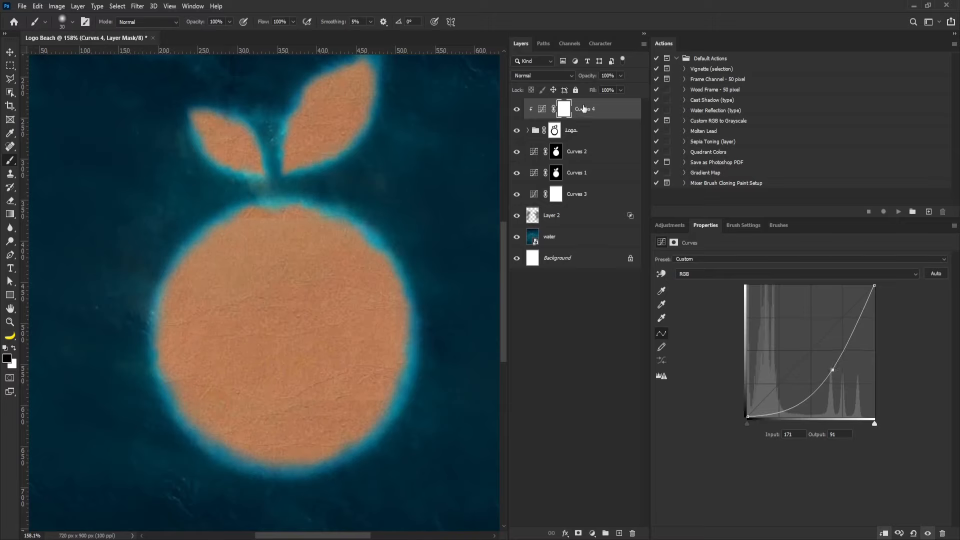
Invert the clipped Curves mask to black and set up a white 45 px soft brush for painting on it
key(ctrl+i)
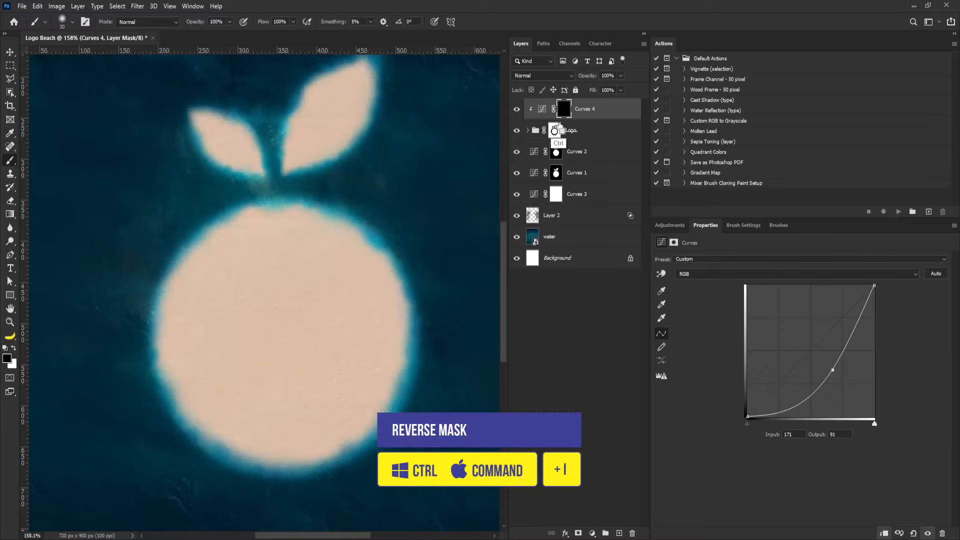
key(bracketright)
key(bracketright)
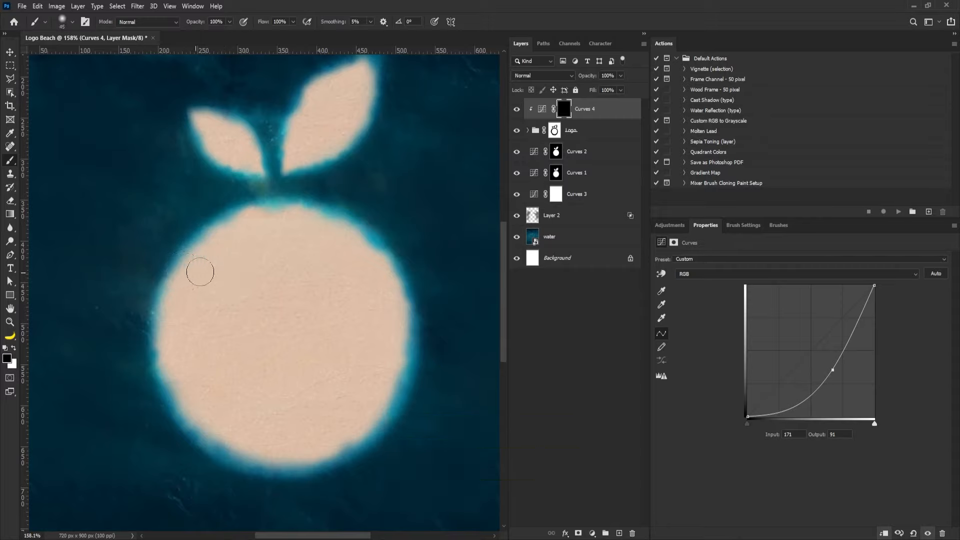
click(14, 349)
mouse_move(157, 299)
mouse_down()
mouse_move(180, 312)
mouse_move(230, 257)
mouse_move(222, 265)
mouse_up()
click(223, 152)
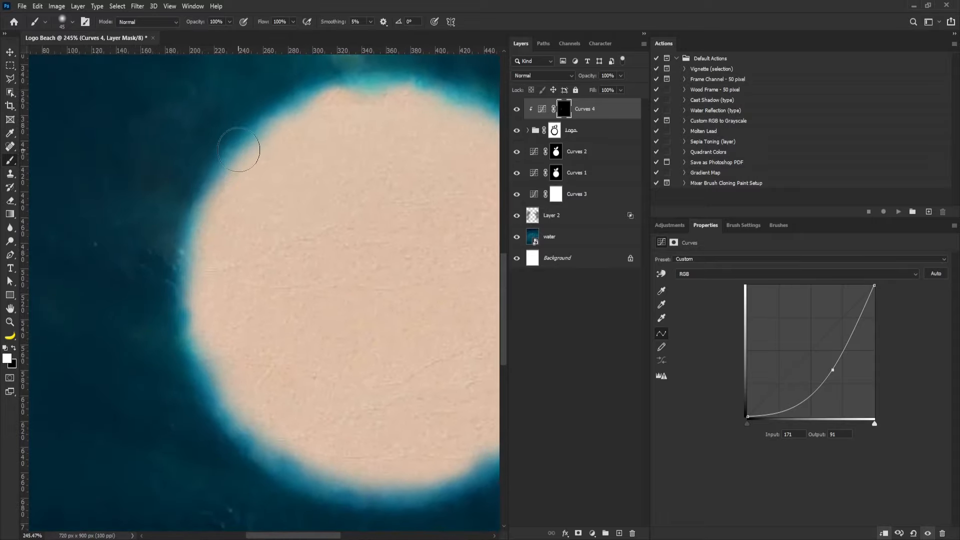
mouse_move(240, 142)
mouse_down()
mouse_move(214, 191)
mouse_move(190, 352)
mouse_up()
key(ctrl+z)
Switch to the hard round brush tip with 100% hardness and set its size to 25 px
click(671, 226)
click(713, 228)
click(755, 226)
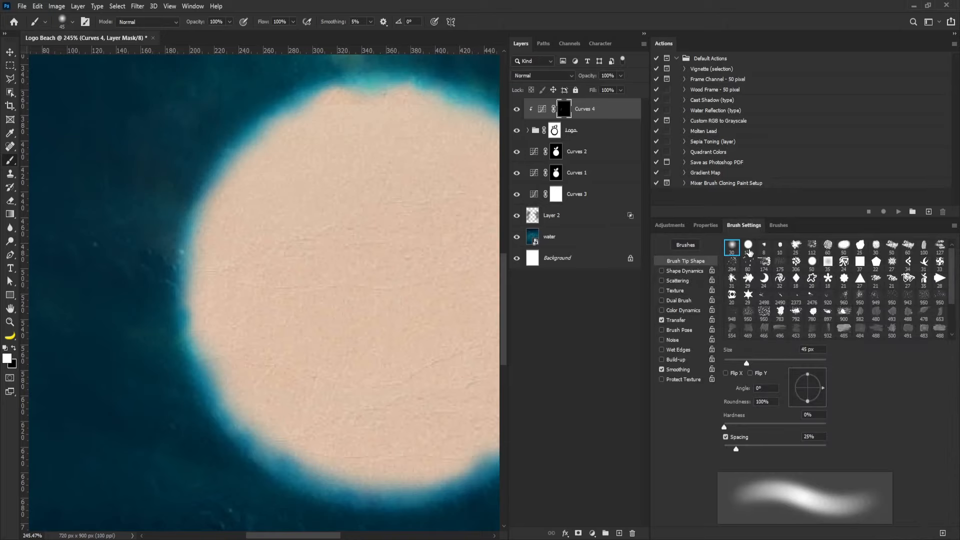
click(748, 247)
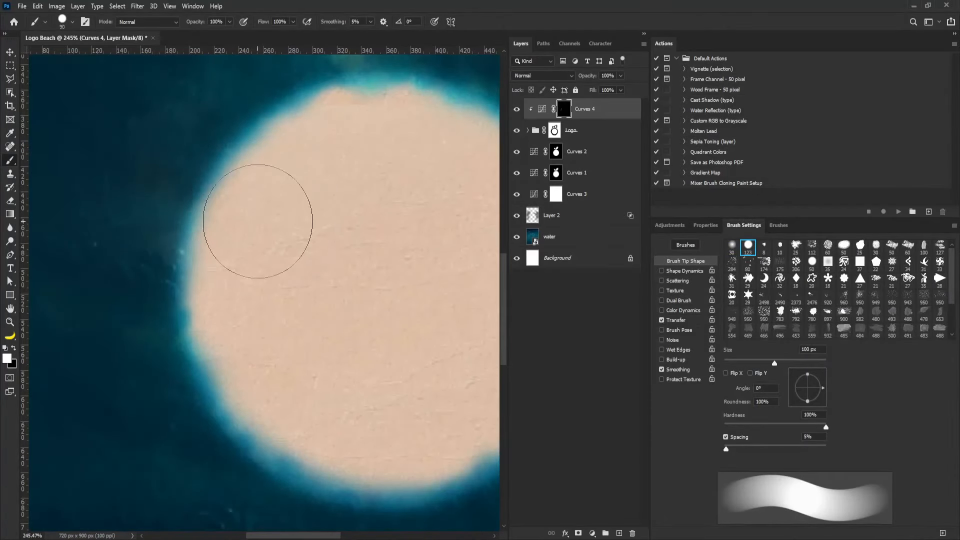
key(bracketleft)
key(bracketleft)
key(bracketleft)
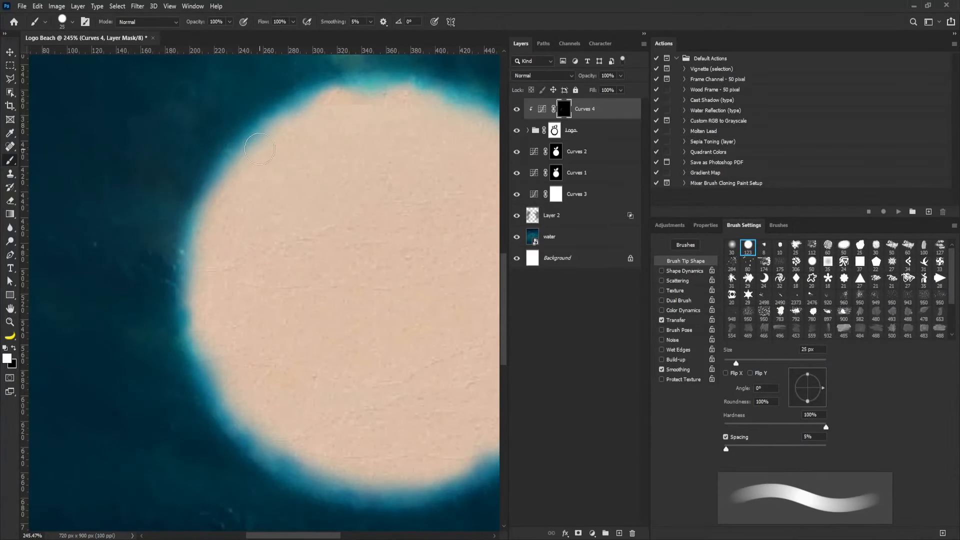
Paint a dark wet-sand rim in white on the clipped Curves mask along the circle's left and lower edges
shift+click(248, 132)
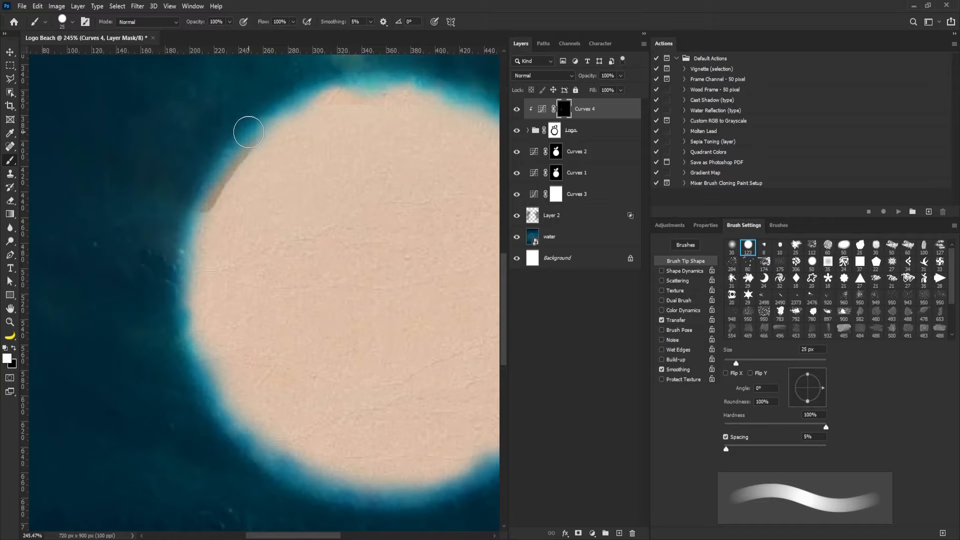
mouse_move(249, 132)
mouse_down()
mouse_move(182, 280)
mouse_move(202, 372)
mouse_move(254, 447)
mouse_up()
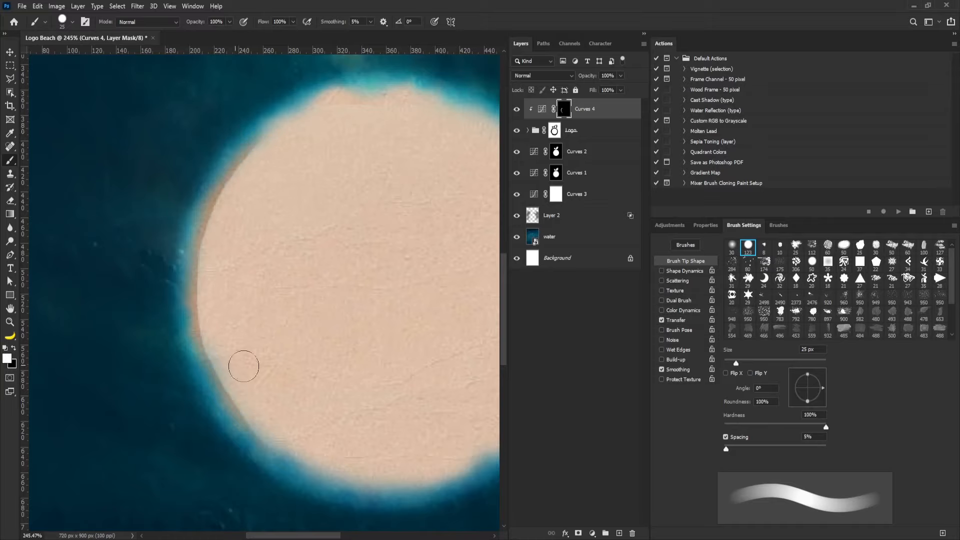
drag(300, 414, 154, 294)
mouse_move(87, 305)
mouse_down()
mouse_move(118, 331)
mouse_move(230, 378)
mouse_move(346, 348)
mouse_up()
drag(291, 373, 411, 282)
drag(436, 194, 354, 324)
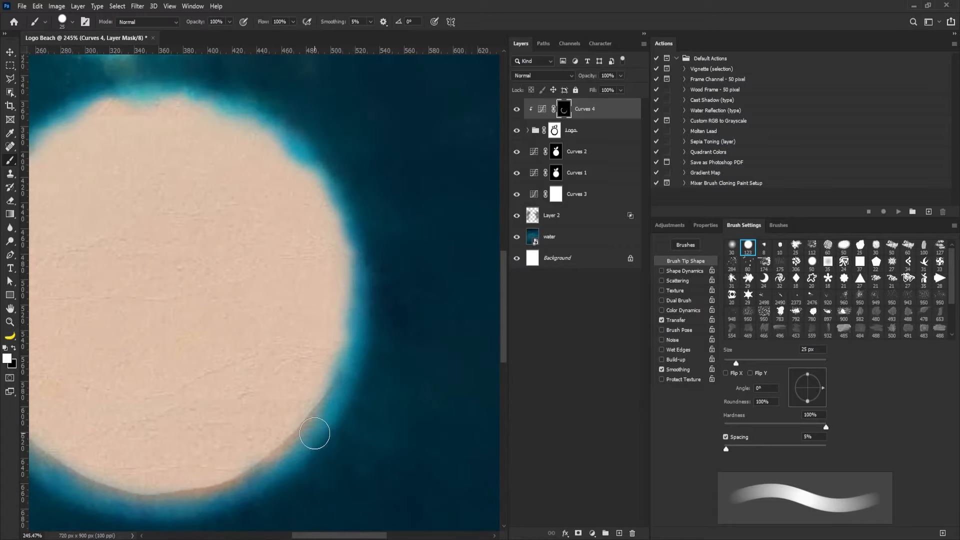
Continue the dark wet-sand rim up the circle's right side and along its top edge
drag(314, 434, 359, 356)
drag(346, 198, 334, 380)
drag(320, 209, 352, 270)
drag(311, 182, 381, 264)
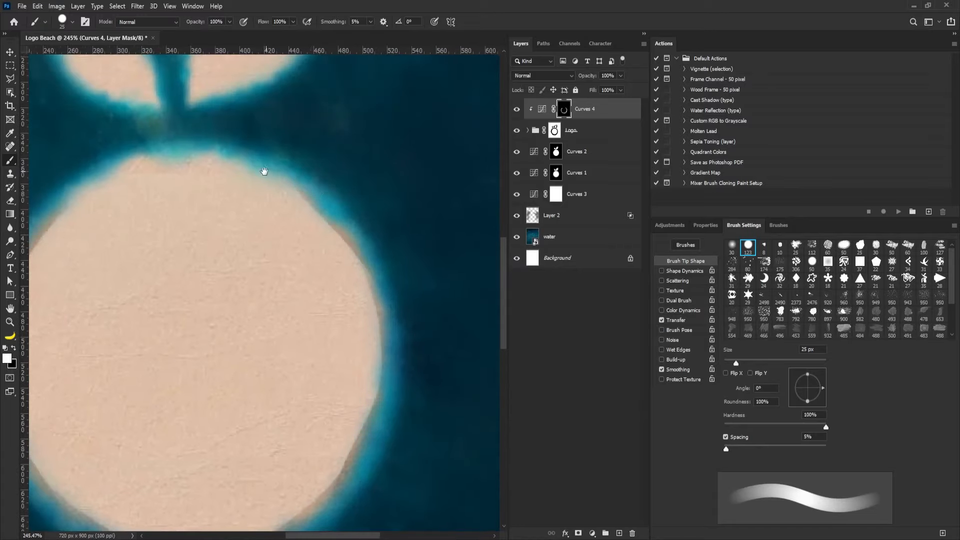
drag(264, 172, 331, 208)
mouse_move(353, 208)
mouse_down()
mouse_move(252, 187)
mouse_move(148, 220)
mouse_move(248, 164)
mouse_move(235, 196)
mouse_up()
Make the circle's dark rim more irregular on the Curves mask, varying the hard brush's size between strokes
key(bracketleft)
key(bracketleft)
key(bracketleft)
key(bracketleft)
key(bracketright)
key(bracketright)
key(bracketright)
key(bracketleft)
key(bracketleft)
mouse_move(198, 233)
mouse_down()
mouse_move(221, 192)
mouse_move(175, 270)
mouse_move(173, 386)
mouse_up()
mouse_move(190, 401)
mouse_down()
mouse_move(175, 311)
mouse_move(175, 337)
mouse_move(239, 404)
mouse_move(181, 302)
mouse_move(297, 355)
mouse_move(457, 258)
mouse_move(343, 367)
mouse_move(363, 308)
mouse_move(358, 185)
mouse_move(384, 263)
mouse_move(335, 209)
mouse_move(269, 168)
mouse_move(152, 155)
mouse_move(100, 181)
mouse_up()
mouse_move(116, 154)
mouse_down()
mouse_move(188, 308)
mouse_move(160, 319)
mouse_up()
Paint dark wet-sand rims along the edges of both leaves on the Curves mask, reducing the brush to 8 px
key(bracketright)
key(bracketright)
key(bracketright)
mouse_move(262, 268)
mouse_down()
mouse_move(317, 243)
mouse_move(402, 119)
mouse_move(402, 90)
mouse_move(276, 135)
mouse_move(229, 294)
mouse_move(167, 153)
mouse_move(190, 153)
mouse_move(222, 251)
mouse_move(145, 242)
mouse_up()
key(bracketleft)
key(bracketleft)
key(bracketleft)
key(bracketleft)
key(bracketleft)
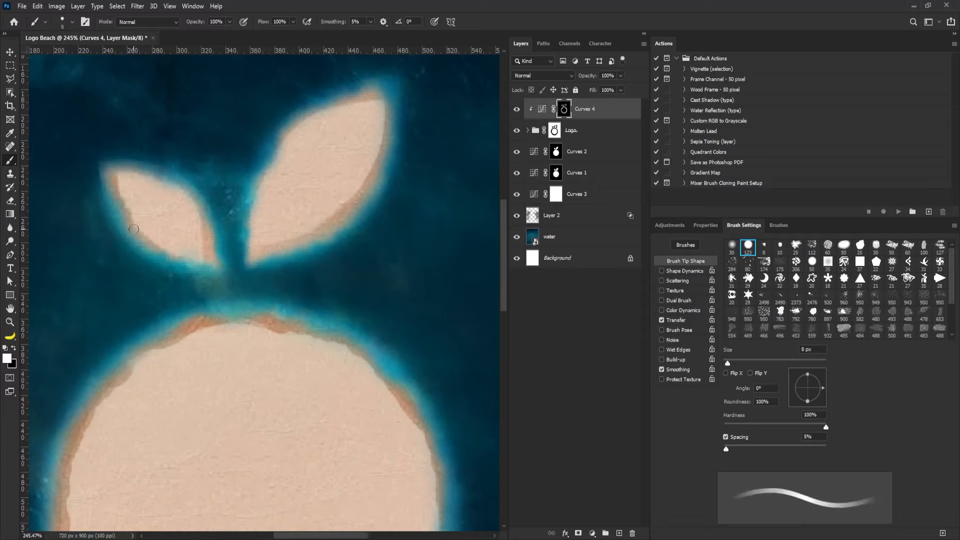
mouse_move(254, 211)
mouse_down()
mouse_move(250, 249)
mouse_move(300, 122)
mouse_move(330, 106)
mouse_up()
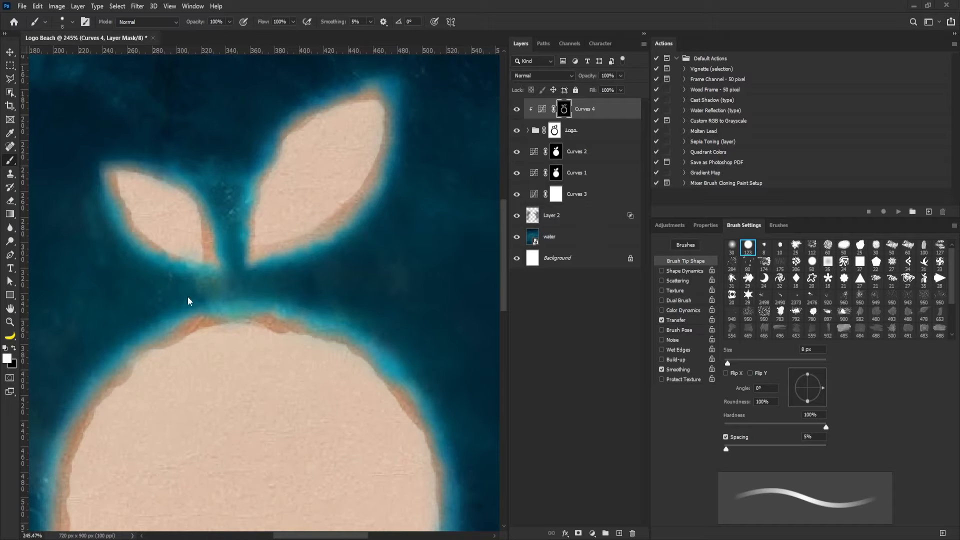
Widen the dark wet-sand rims along both leaves' edges on the Curves mask using a 15 px hard brush
key(bracketright)
key(bracketright)
key(bracketright)
key(bracketright)
key(bracketright)
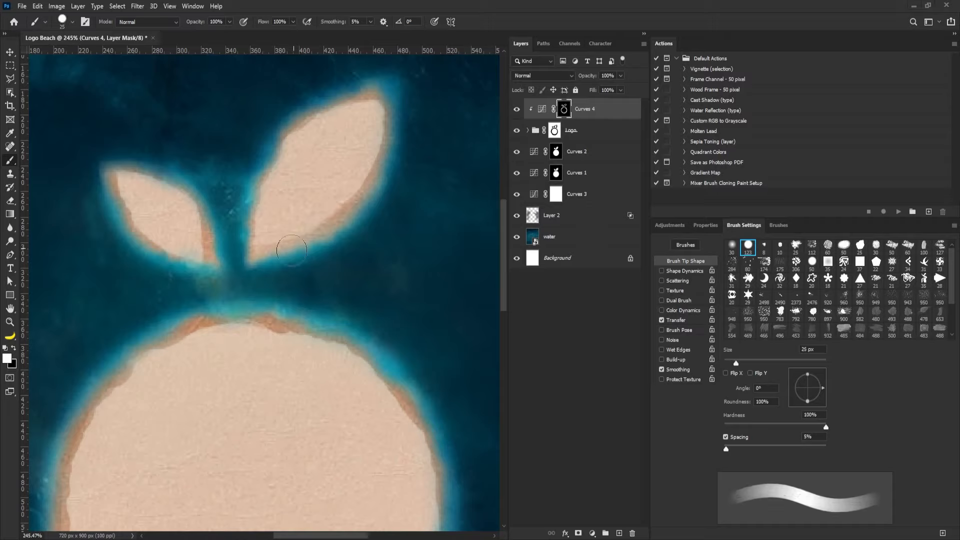
key(bracketleft)
key(bracketleft)
mouse_move(268, 253)
mouse_down()
mouse_move(336, 217)
mouse_move(323, 233)
mouse_move(379, 165)
mouse_move(364, 187)
mouse_move(390, 115)
mouse_up()
mouse_move(142, 154)
mouse_down()
mouse_move(202, 236)
mouse_move(148, 176)
mouse_move(125, 208)
mouse_move(168, 245)
mouse_up()
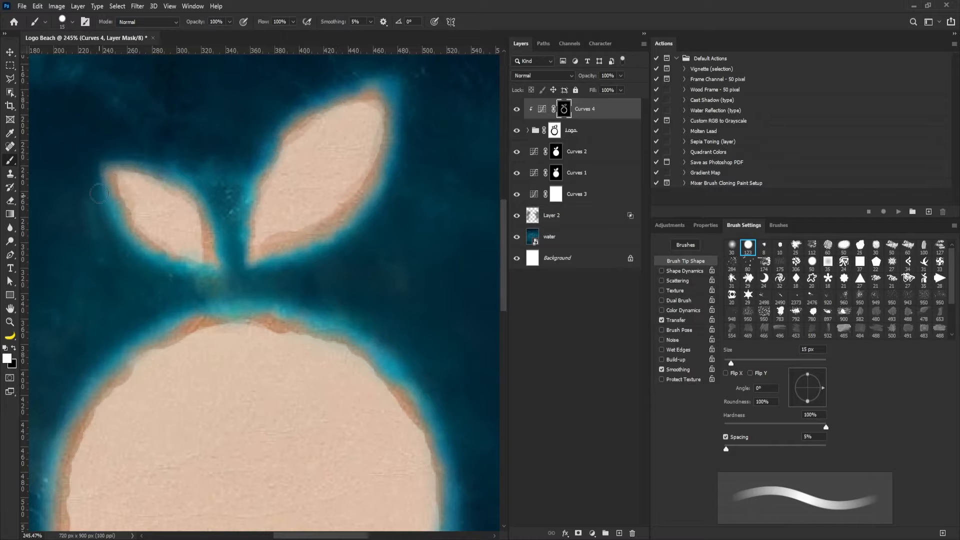
Paint a second wet-sand layer with the 15 px brush along the circle's right and lower edges on the Curves mask
drag(295, 289, 216, 165)
drag(356, 368, 322, 162)
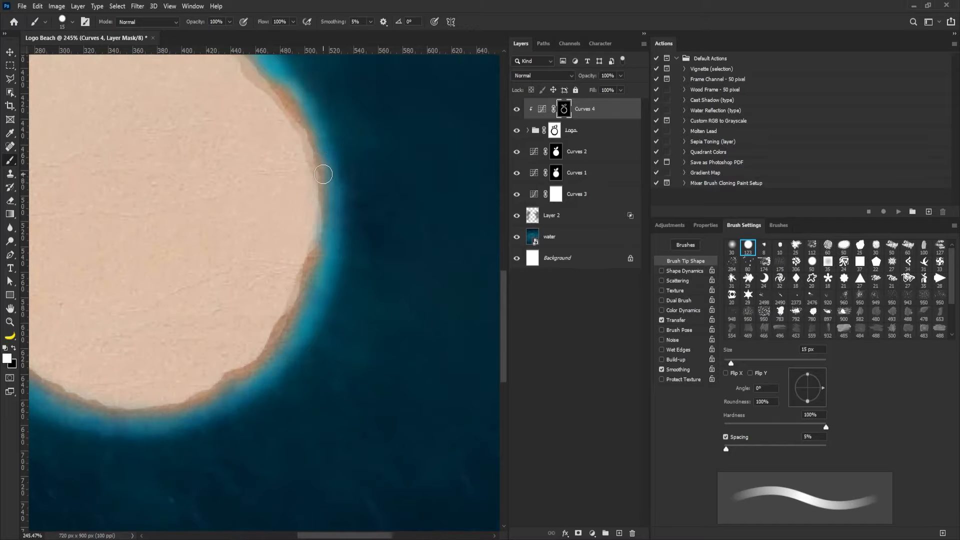
drag(294, 311, 368, 160)
mouse_move(391, 127)
mouse_down()
mouse_move(314, 218)
mouse_move(282, 240)
mouse_up()
drag(210, 259, 266, 287)
mouse_move(330, 281)
mouse_down()
mouse_move(200, 273)
mouse_move(175, 259)
mouse_up()
drag(138, 237, 188, 299)
mouse_move(229, 333)
mouse_down()
mouse_move(157, 262)
mouse_move(134, 156)
mouse_up()
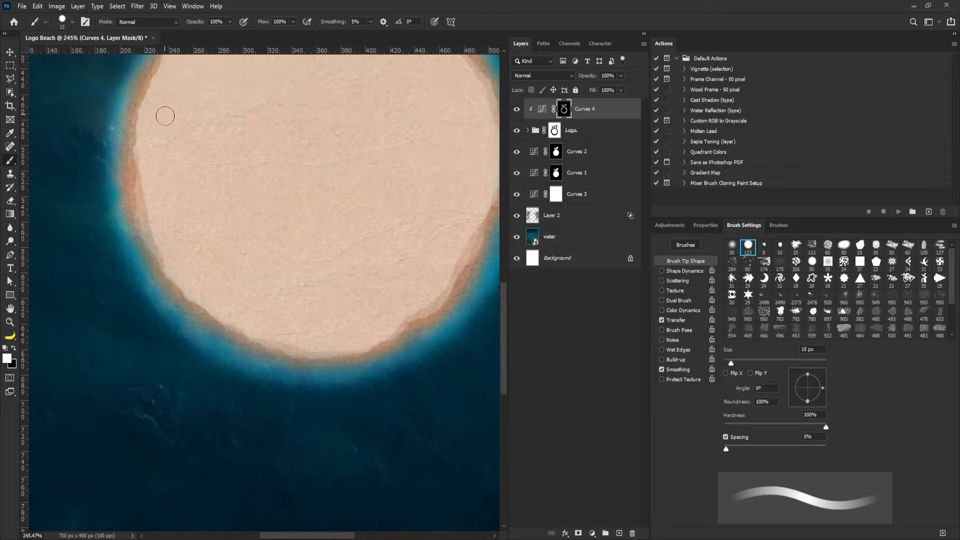
Continue the second wet-sand layer along the circle's left and top edges on the Curves mask
drag(166, 116, 219, 289)
mouse_move(182, 335)
mouse_down()
mouse_move(215, 219)
mouse_move(331, 144)
mouse_move(292, 165)
mouse_up()
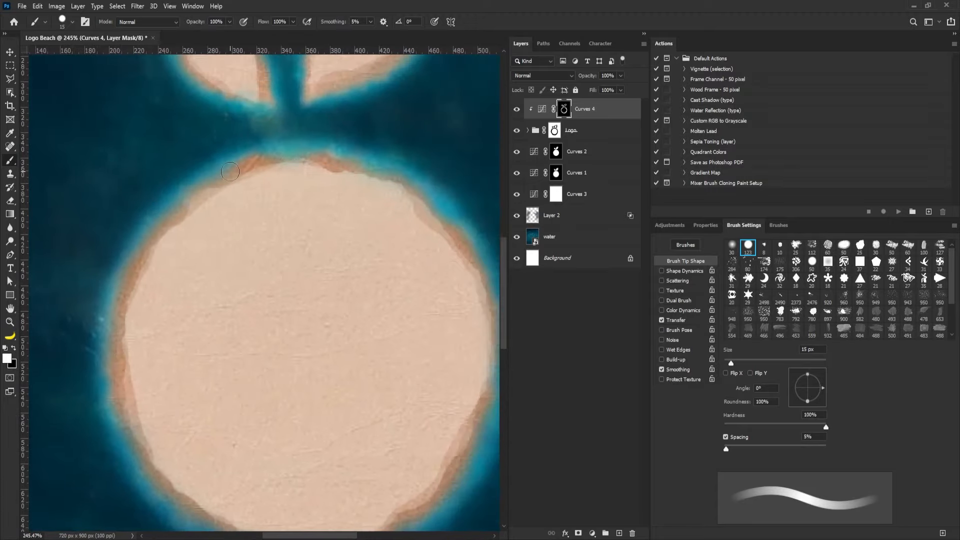
mouse_move(230, 171)
mouse_down()
mouse_move(386, 180)
mouse_move(416, 199)
mouse_up()
drag(360, 133, 295, 177)
drag(235, 266, 302, 178)
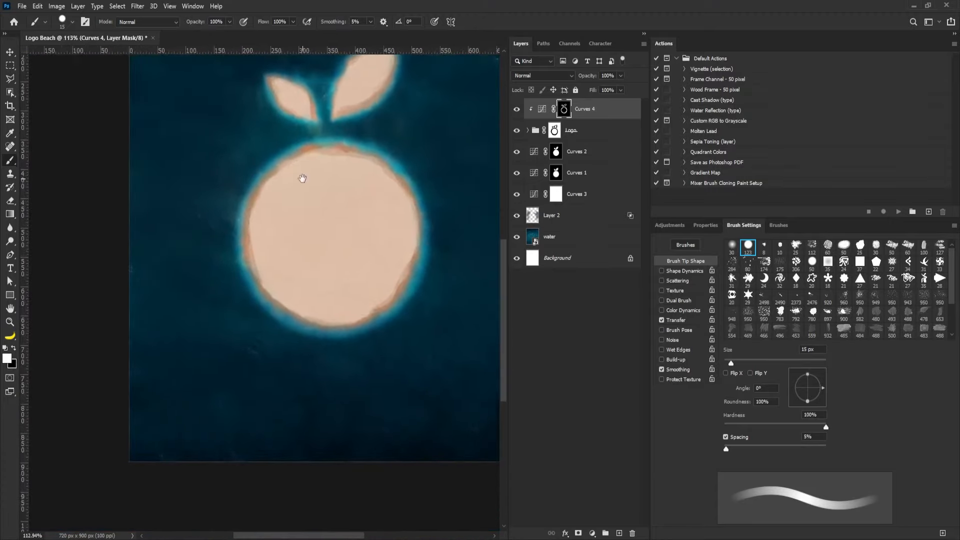
mouse_move(251, 219)
mouse_down()
mouse_move(279, 241)
mouse_move(296, 217)
mouse_move(225, 229)
mouse_up()
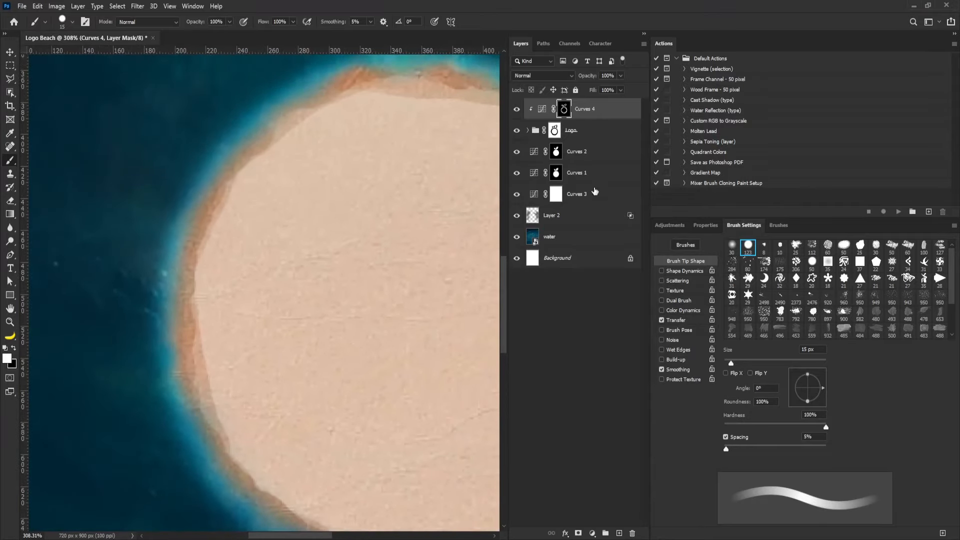
Add a layer named Splashes, and group the layers from Curves 4 down to water as Logo/Bg
click(619, 533)
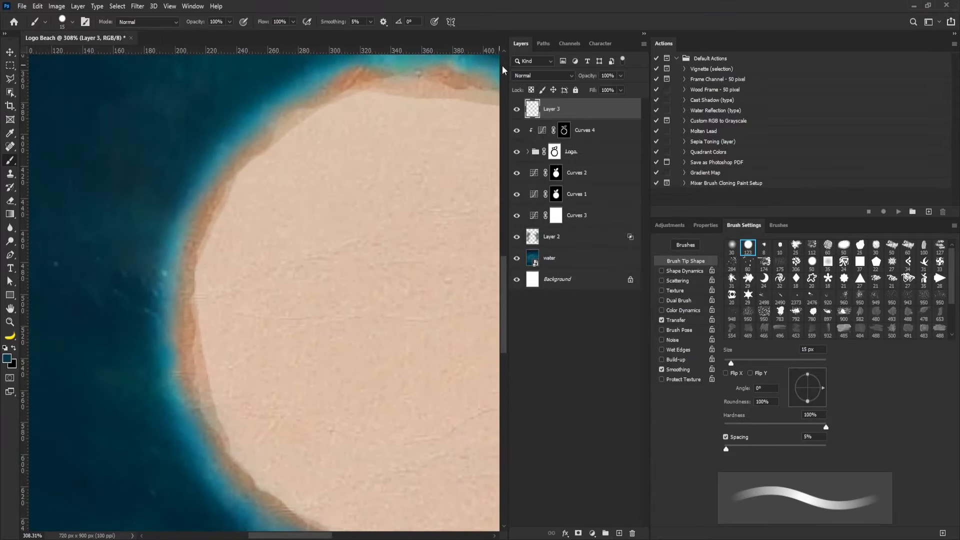
double_click(553, 109)
click(582, 131)
click(586, 137)
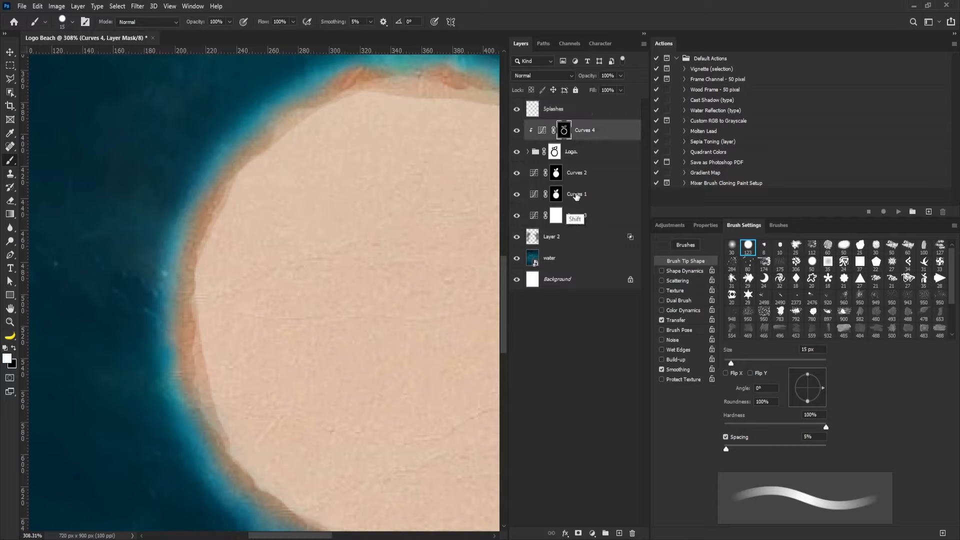
shift+click(569, 265)
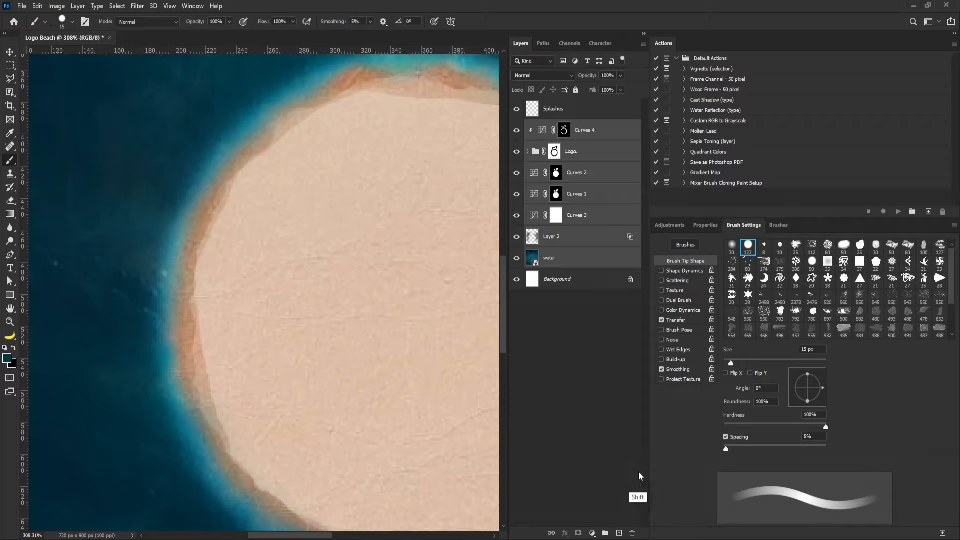
click(605, 533)
double_click(555, 127)
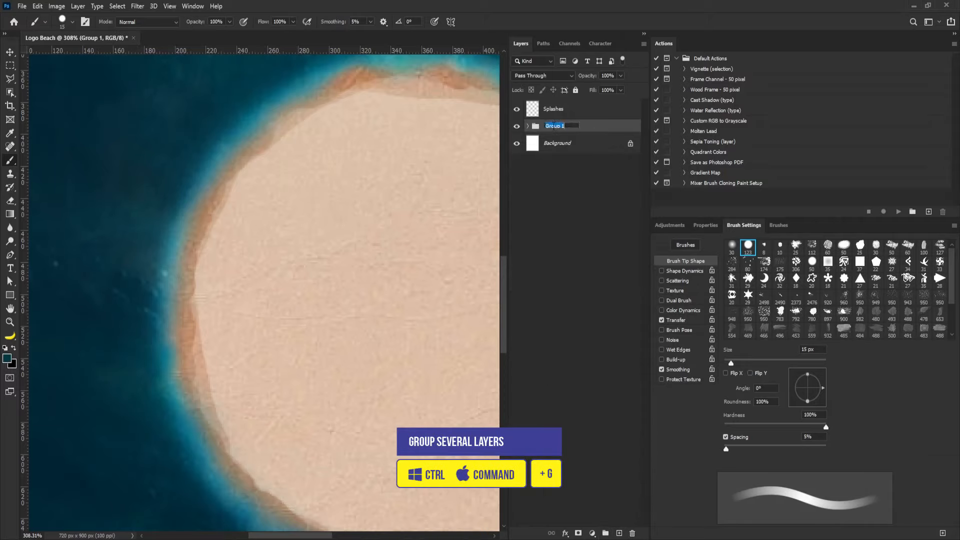
text(Logo)
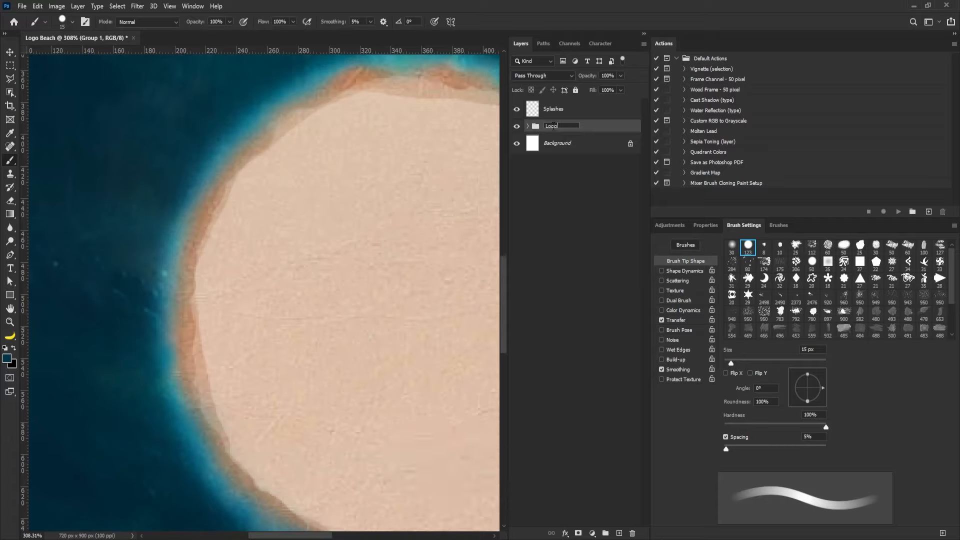
text(/Bg)
key(Return)
Make the Splashes layer active and set the foreground color to white (ffffff)
click(545, 116)
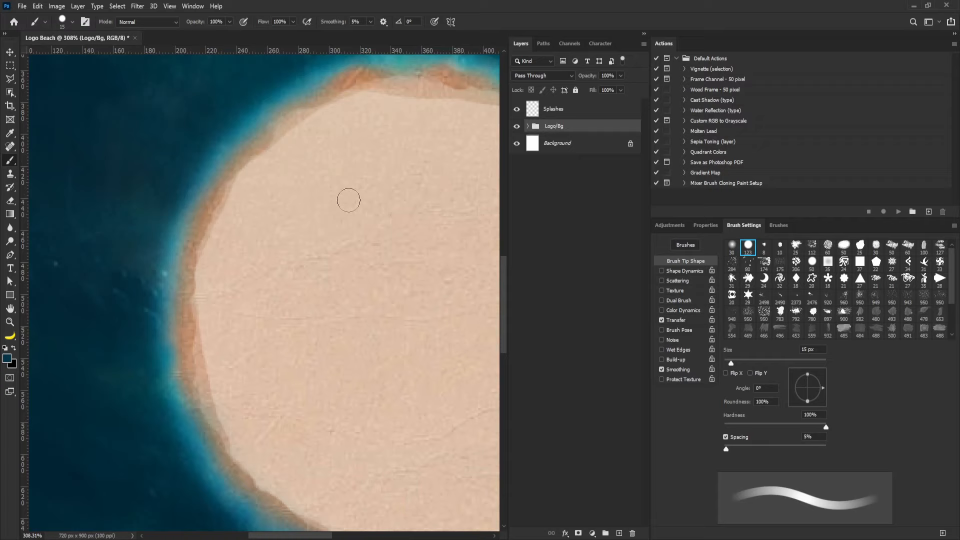
click(7, 358)
drag(538, 306, 514, 297)
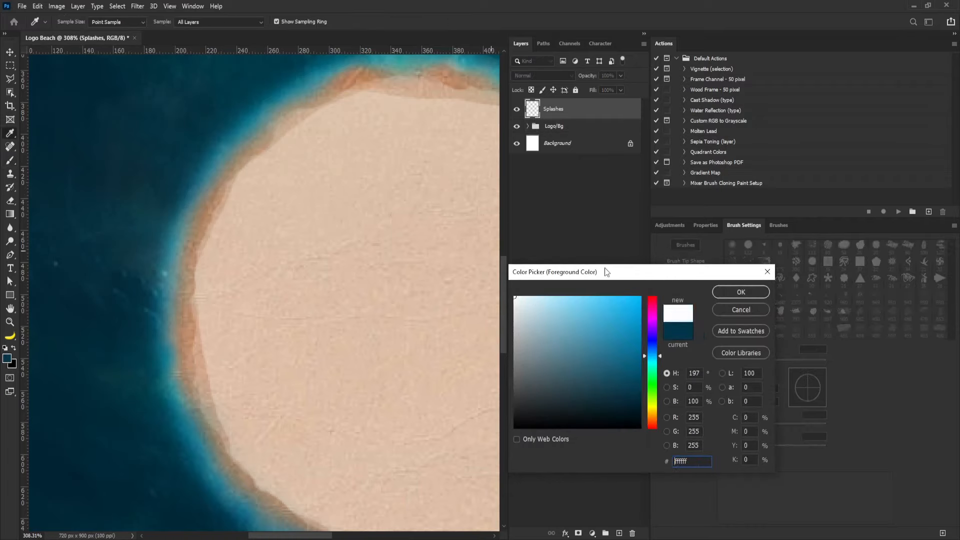
click(741, 292)
Set up the soft round 30 px brush with Transfer off and Shape Dynamics on, size controlled by Pen Pressure
key(b)
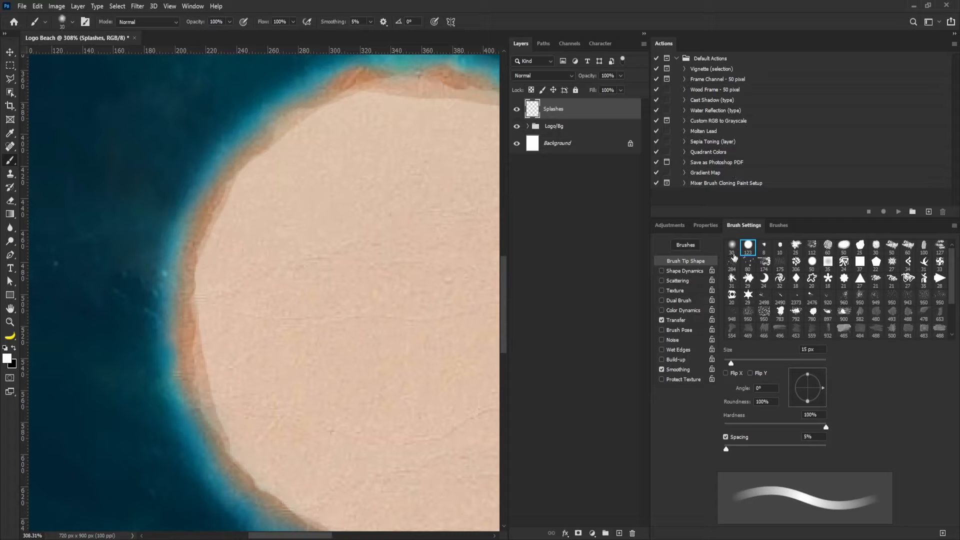
click(732, 250)
click(661, 320)
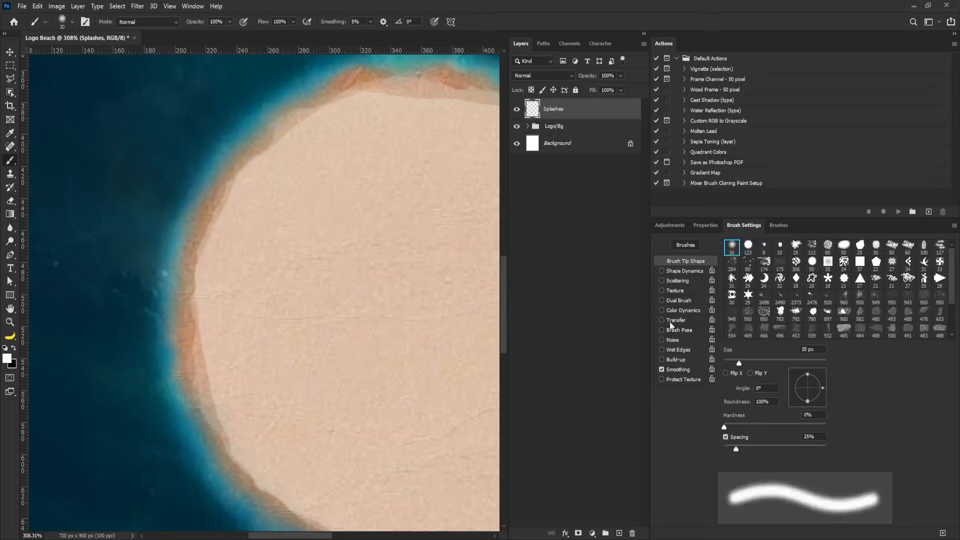
click(661, 271)
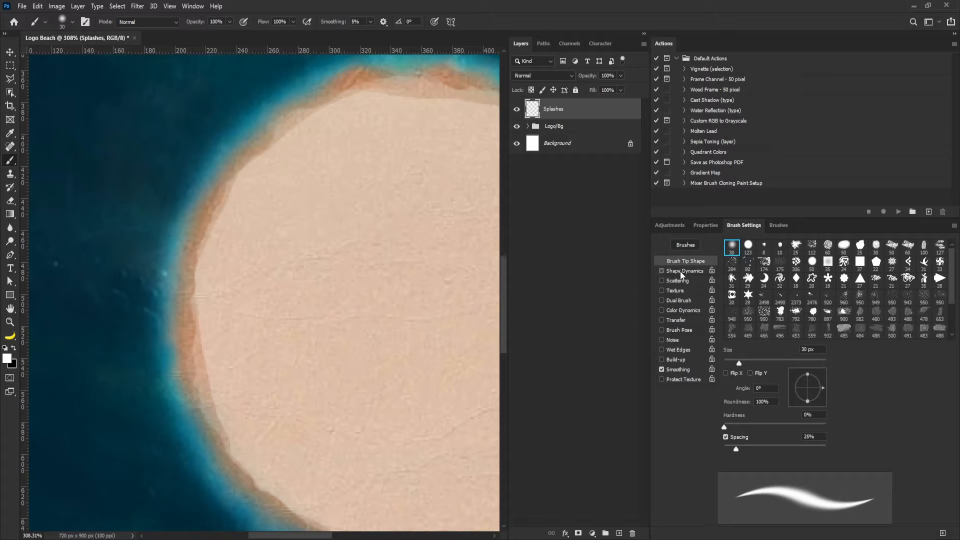
click(680, 271)
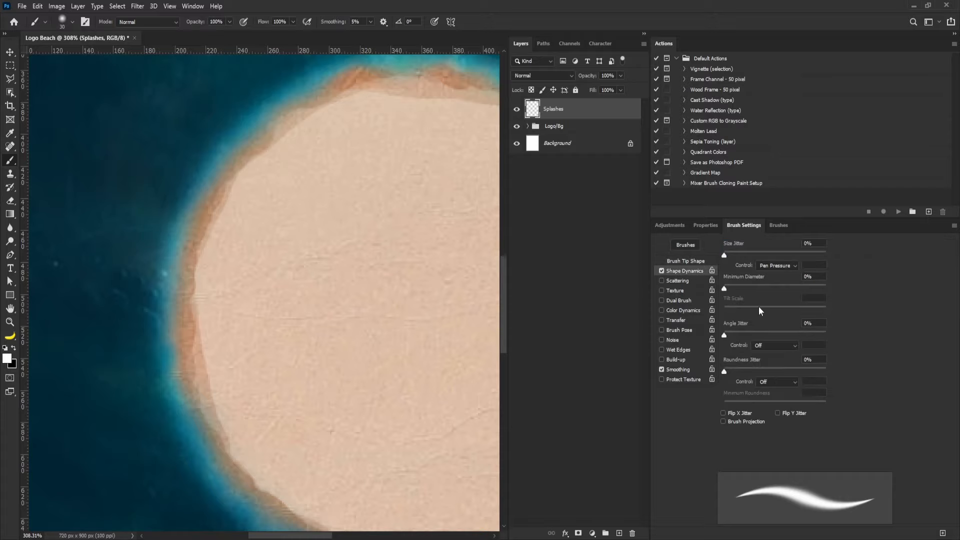
click(697, 260)
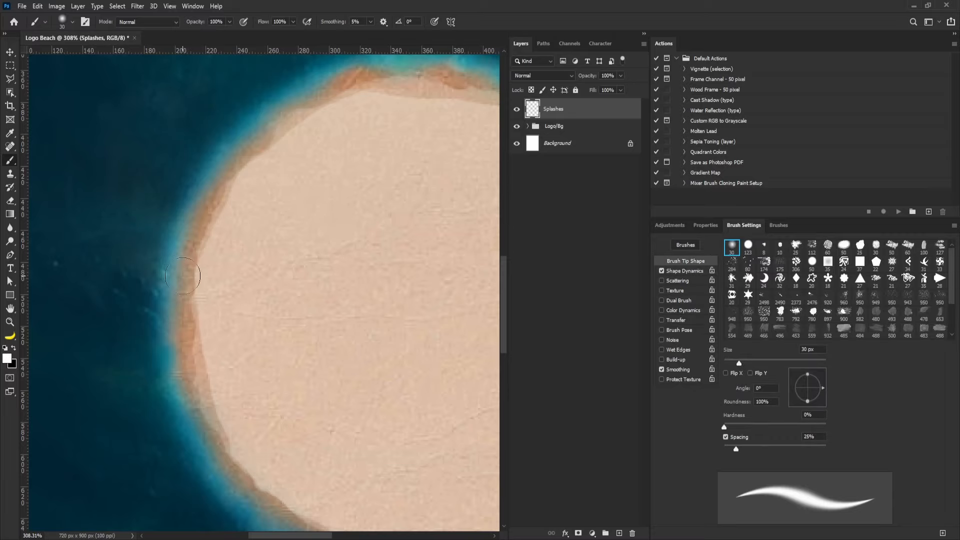
Paint thin, jagged white foam lines along the circle's left shoreline on the Splashes layer with a 5 px brush
key(bracketleft)
key(bracketright)
key(bracketright)
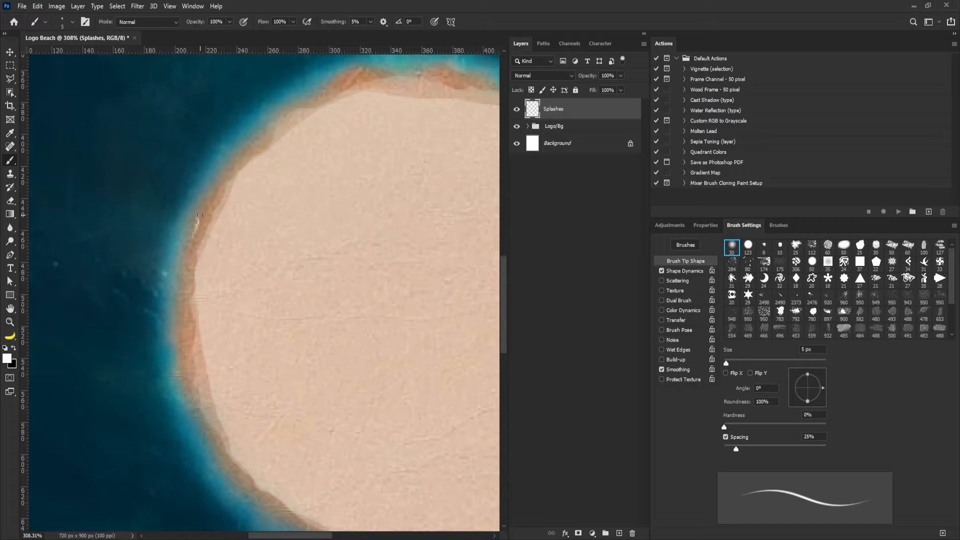
mouse_move(200, 215)
mouse_down()
mouse_move(194, 259)
mouse_move(202, 217)
mouse_move(183, 265)
mouse_up()
mouse_move(184, 299)
mouse_down()
mouse_move(193, 240)
mouse_move(190, 250)
mouse_up()
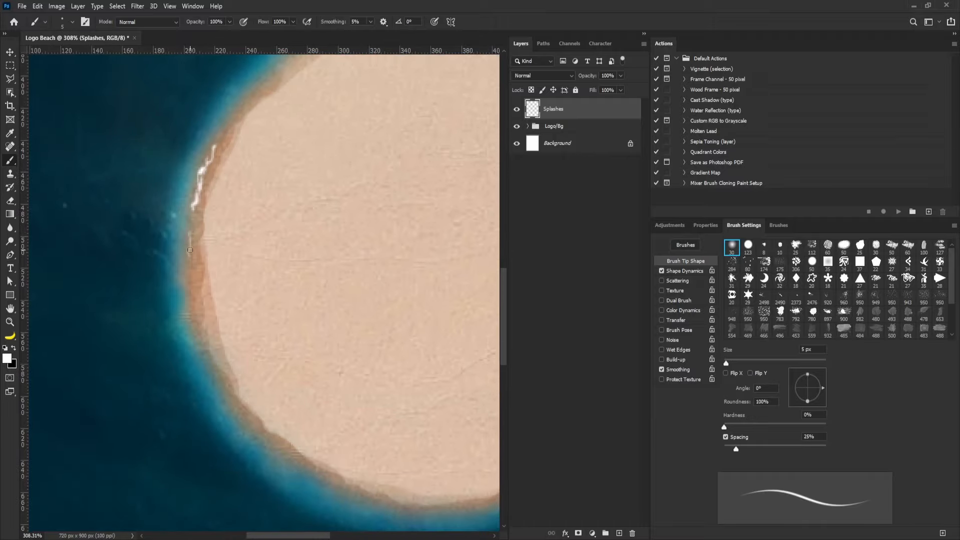
mouse_move(195, 295)
mouse_down()
mouse_move(206, 386)
mouse_move(202, 328)
mouse_move(208, 352)
mouse_up()
drag(191, 279, 187, 360)
Continue the white foam along the circle's lower-left and bottom edges, building up a thick splash at the bottom
mouse_move(220, 375)
mouse_down()
mouse_move(169, 264)
mouse_move(163, 270)
mouse_move(255, 369)
mouse_move(198, 303)
mouse_move(340, 359)
mouse_up()
mouse_move(267, 342)
mouse_down()
mouse_move(249, 336)
mouse_move(326, 358)
mouse_move(229, 330)
mouse_move(359, 364)
mouse_up()
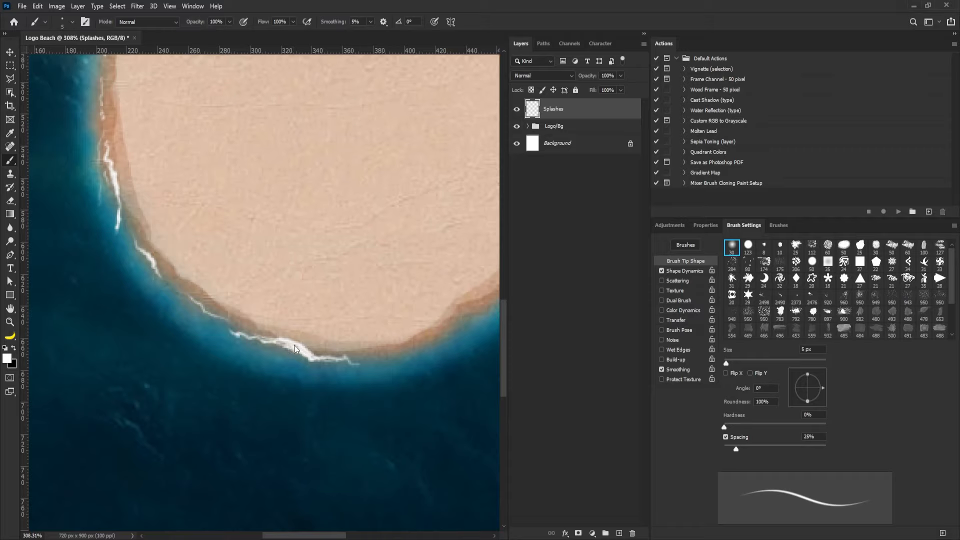
mouse_move(294, 347)
mouse_down()
mouse_move(394, 359)
mouse_move(286, 351)
mouse_move(313, 363)
mouse_move(300, 363)
mouse_move(293, 351)
mouse_move(344, 365)
mouse_move(296, 364)
mouse_move(262, 347)
mouse_move(310, 350)
mouse_move(225, 299)
mouse_move(222, 313)
mouse_move(269, 316)
mouse_up()
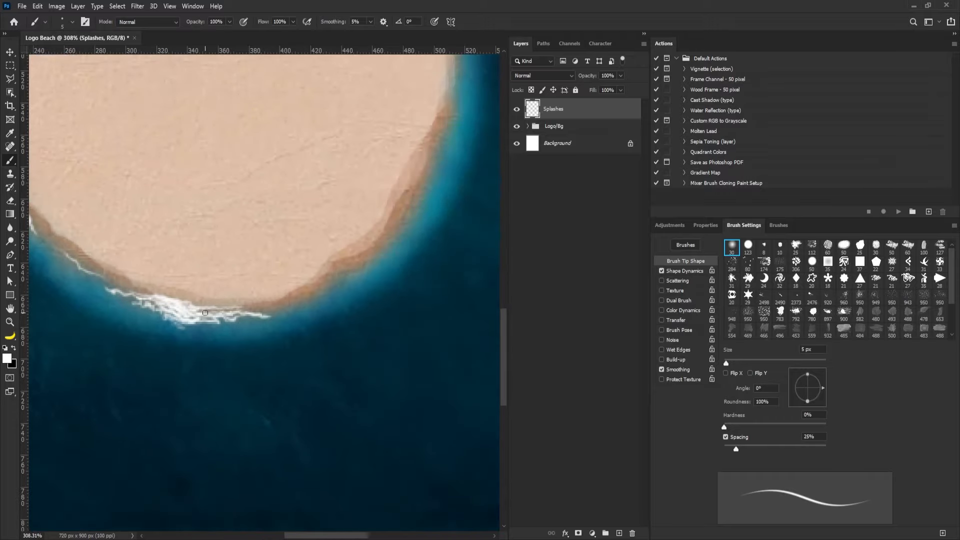
mouse_move(205, 313)
mouse_down()
mouse_move(303, 308)
mouse_move(329, 290)
mouse_move(307, 326)
mouse_move(269, 315)
mouse_move(320, 324)
mouse_move(311, 329)
mouse_move(210, 293)
mouse_up()
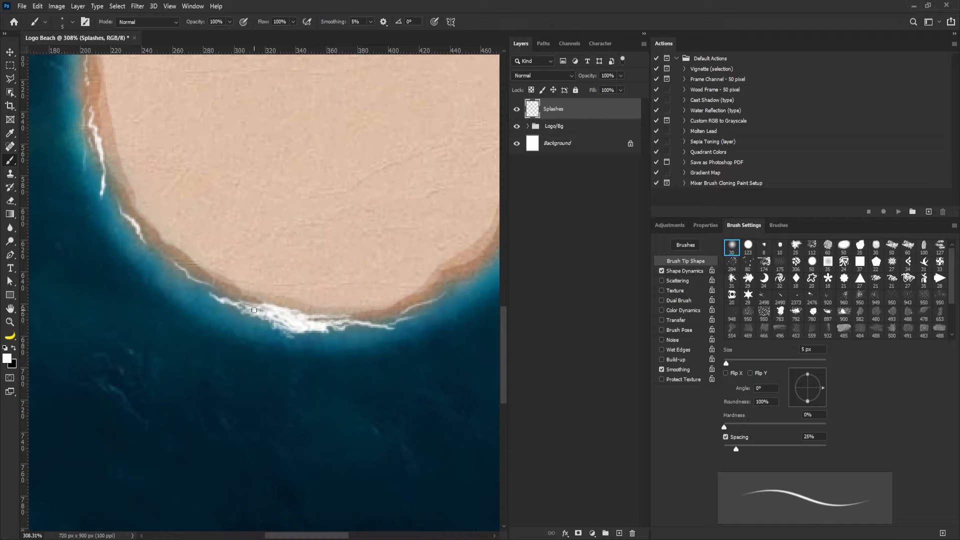
Paint thin white foam lines along the circle's lower-right shoreline
mouse_move(446, 289)
mouse_down()
mouse_move(340, 300)
mouse_move(395, 239)
mouse_up()
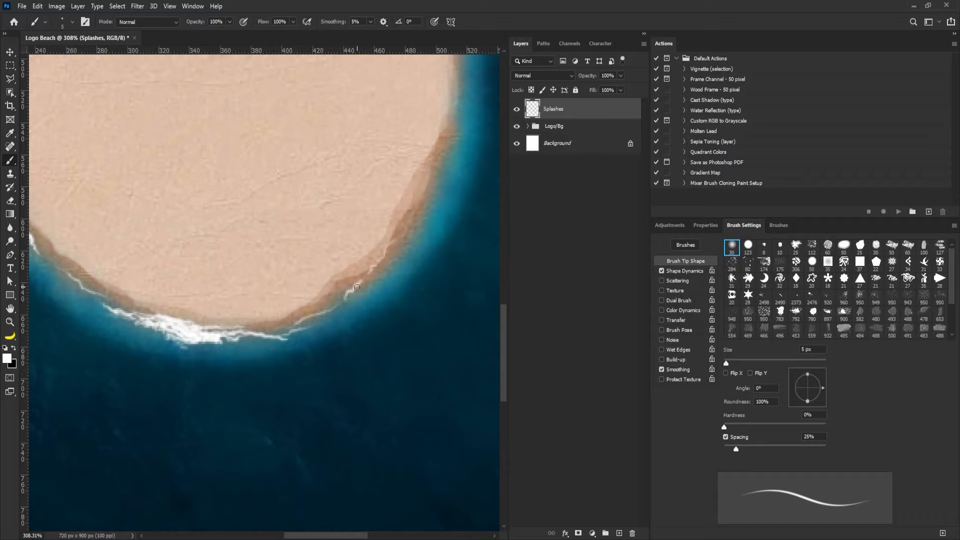
drag(342, 304, 310, 320)
drag(419, 208, 338, 299)
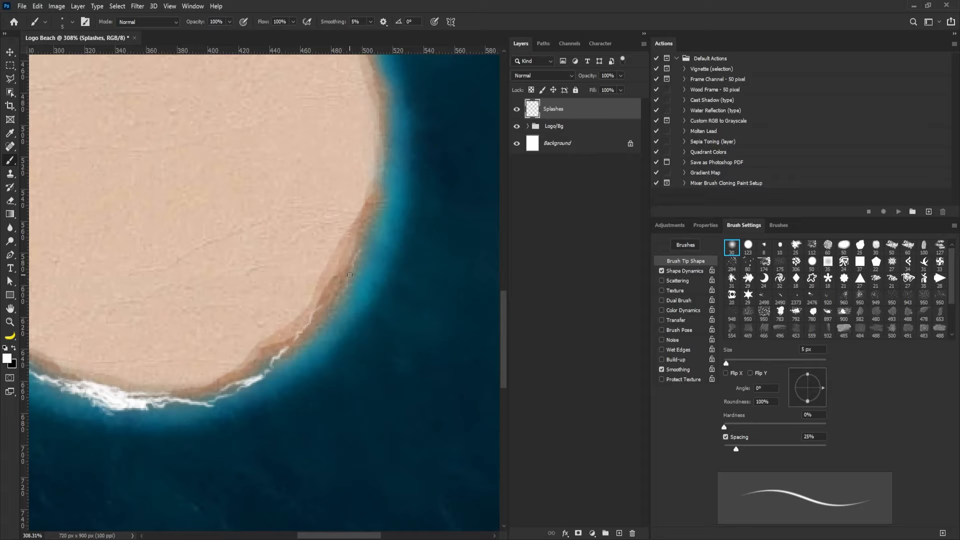
drag(426, 102, 397, 171)
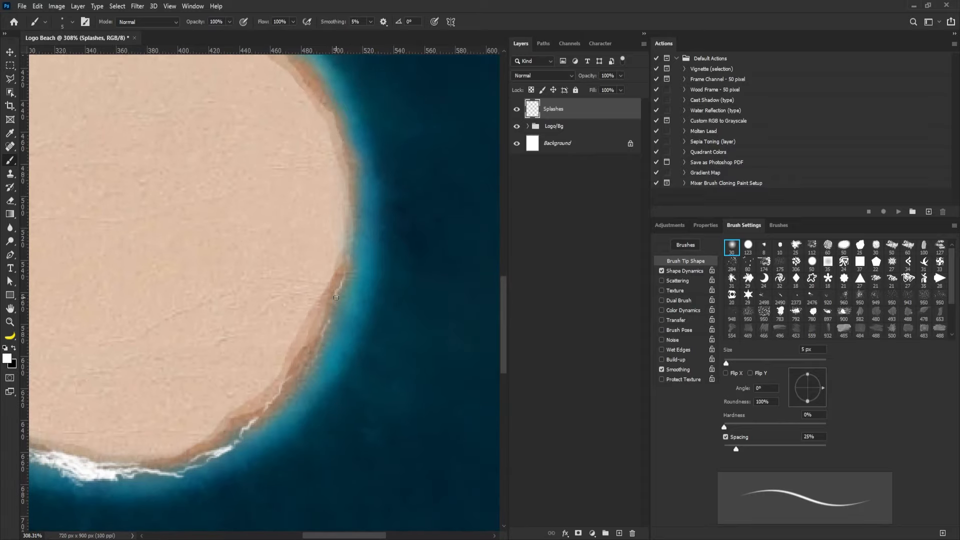
drag(324, 325, 304, 372)
Extend the foam up the circle's right edge, thickening short sections of the line
scroll(305, 363, up, 3)
drag(338, 330, 336, 268)
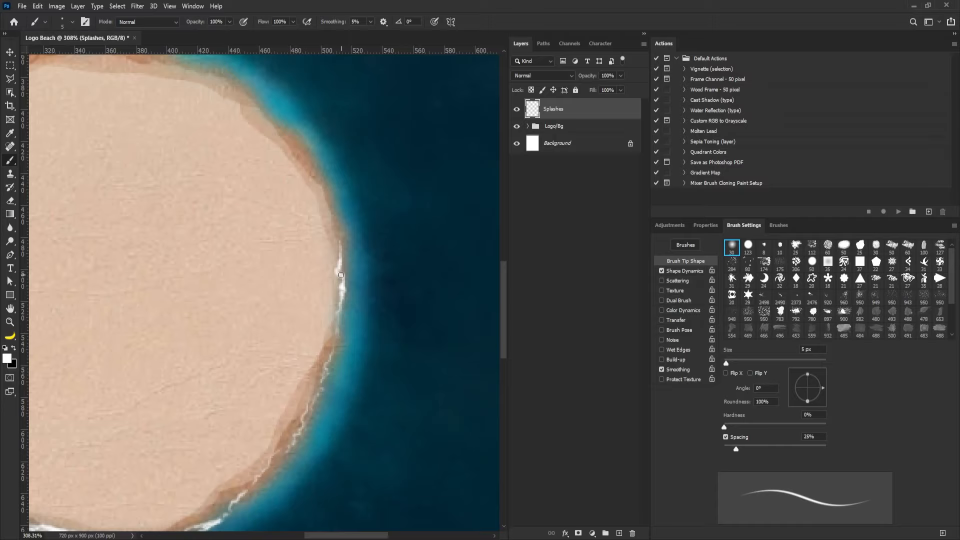
drag(317, 183, 333, 278)
drag(356, 320, 336, 257)
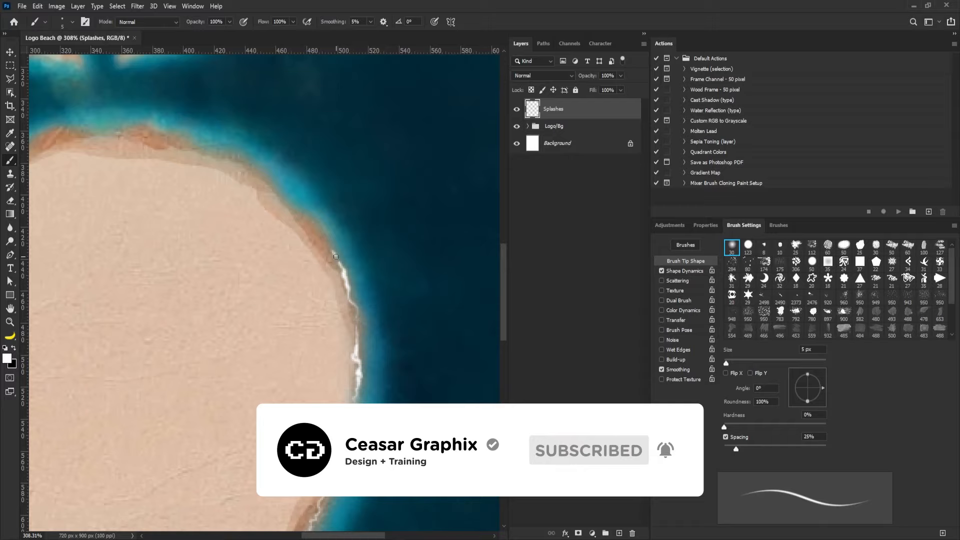
Paint foam along the circle's upper-right edge, undoing one stroke and building up thicker patches
mouse_move(286, 212)
mouse_down()
mouse_move(320, 279)
mouse_move(335, 282)
mouse_move(299, 241)
mouse_up()
key(ctrl+z)
mouse_move(330, 288)
mouse_down()
mouse_move(300, 244)
mouse_move(358, 302)
mouse_up()
drag(277, 227, 346, 295)
mouse_move(360, 308)
mouse_down()
mouse_move(367, 314)
mouse_move(282, 282)
mouse_move(349, 296)
mouse_move(311, 287)
mouse_move(351, 308)
mouse_up()
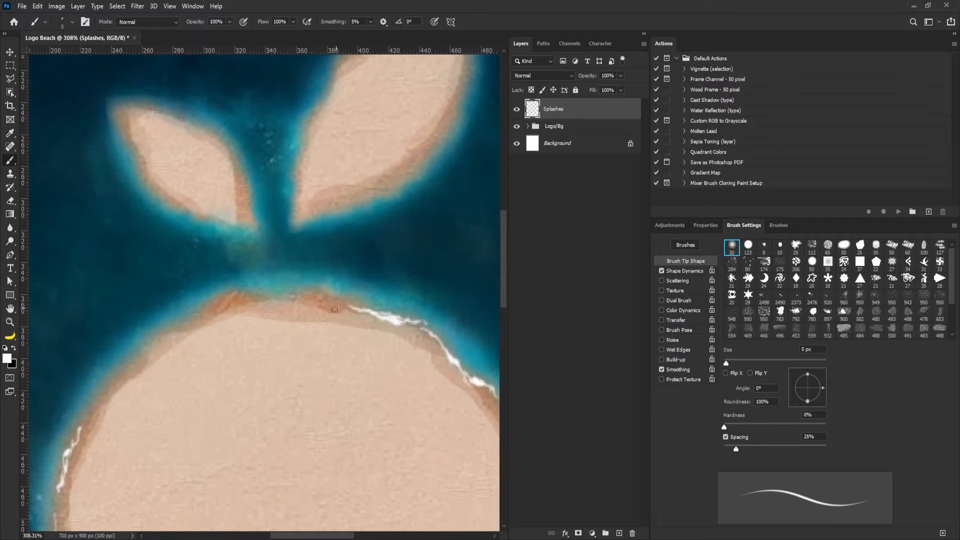
Paint thin broken foam lines across the circle's top edge toward its upper left
mouse_move(294, 298)
mouse_down()
mouse_move(274, 300)
mouse_move(340, 302)
mouse_move(252, 298)
mouse_move(176, 331)
mouse_up()
mouse_move(223, 304)
mouse_down()
mouse_move(187, 324)
mouse_move(229, 296)
mouse_up()
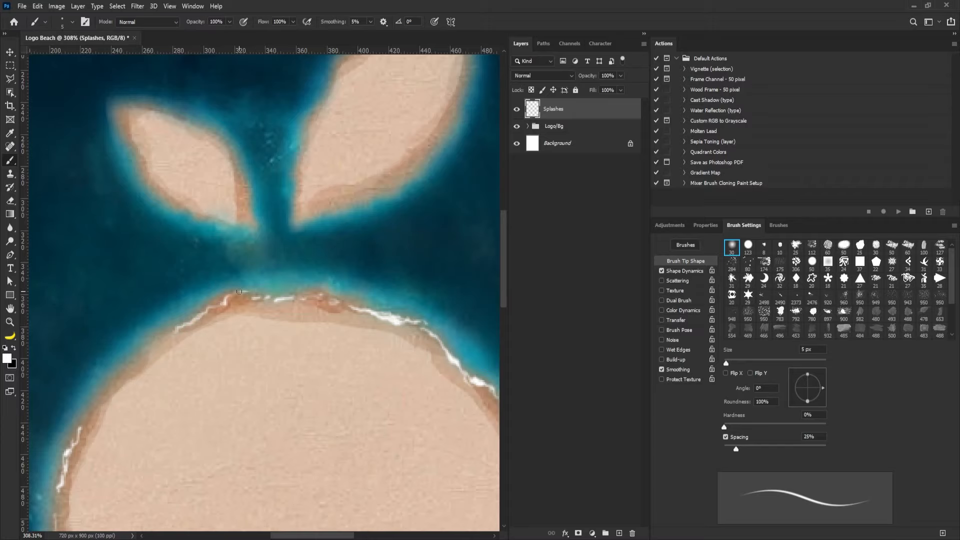
mouse_move(164, 325)
mouse_down()
mouse_move(295, 259)
mouse_move(292, 278)
mouse_move(245, 322)
mouse_up()
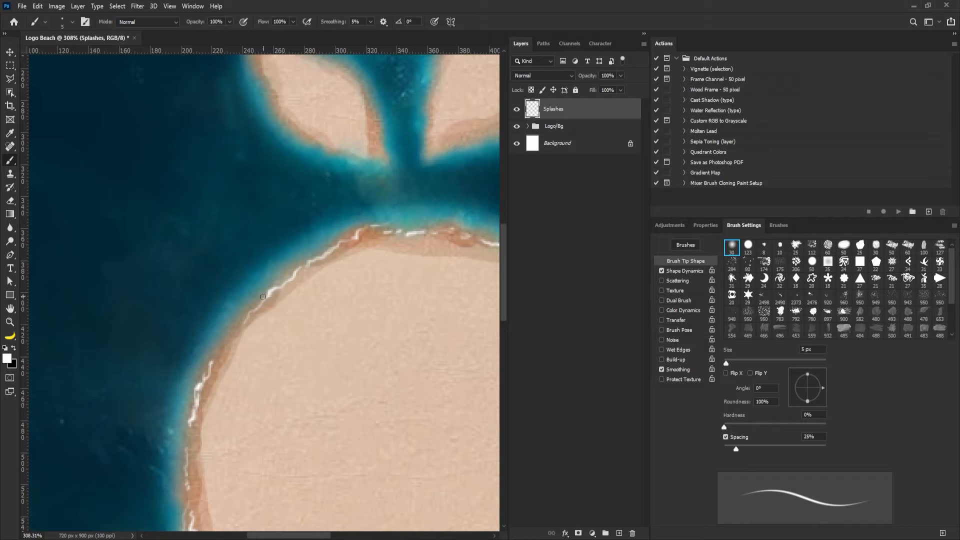
Connect the foam along the circle's upper-left edge and build up a thick white splash there
mouse_move(237, 317)
mouse_down()
mouse_move(213, 356)
mouse_move(246, 312)
mouse_move(219, 347)
mouse_move(225, 342)
mouse_up()
drag(218, 356, 241, 303)
drag(210, 353, 193, 383)
mouse_move(209, 348)
mouse_down()
mouse_move(225, 325)
mouse_move(205, 362)
mouse_move(207, 350)
mouse_up()
drag(239, 308, 250, 300)
mouse_move(294, 257)
mouse_down()
mouse_move(250, 272)
mouse_move(347, 263)
mouse_move(273, 265)
mouse_up()
drag(273, 266, 280, 267)
drag(172, 254, 199, 255)
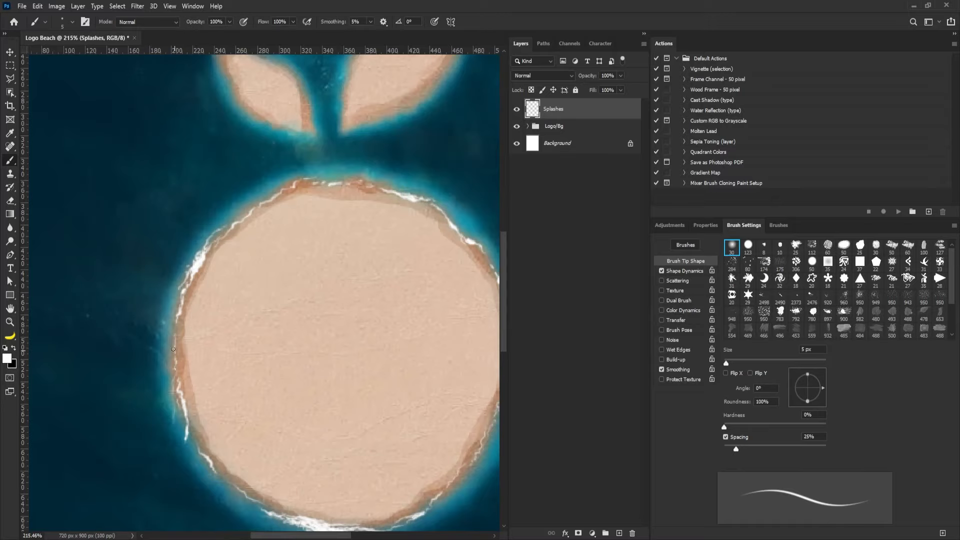
Paint thin white foam along the circle's left edge, joining the upper-left splash to the lower-left foam line
drag(218, 263, 201, 219)
drag(191, 364, 235, 366)
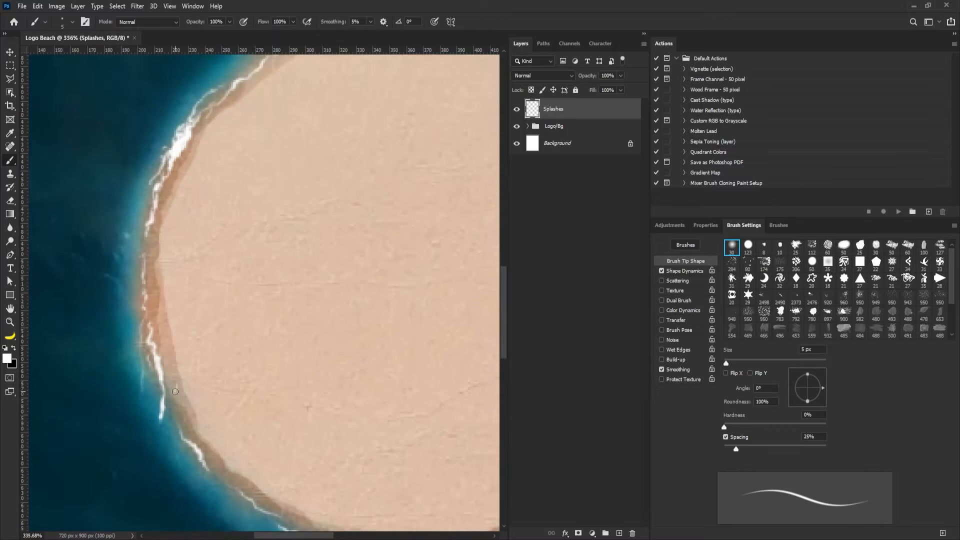
drag(162, 225, 169, 280)
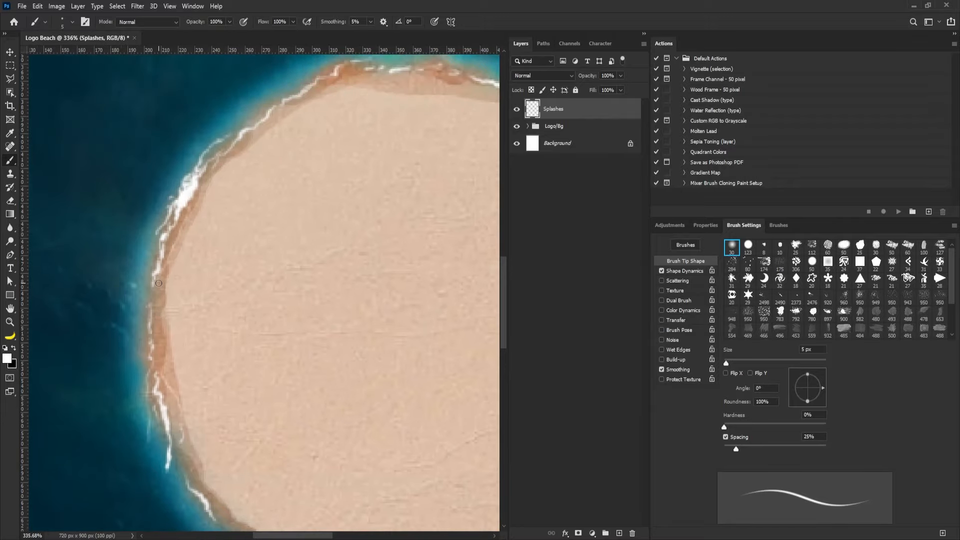
drag(161, 270, 139, 327)
drag(233, 221, 153, 355)
drag(168, 275, 202, 244)
Add fine foam strands across the circle's top edge
drag(286, 211, 411, 202)
mouse_move(405, 203)
mouse_down()
mouse_move(332, 196)
mouse_move(361, 194)
mouse_up()
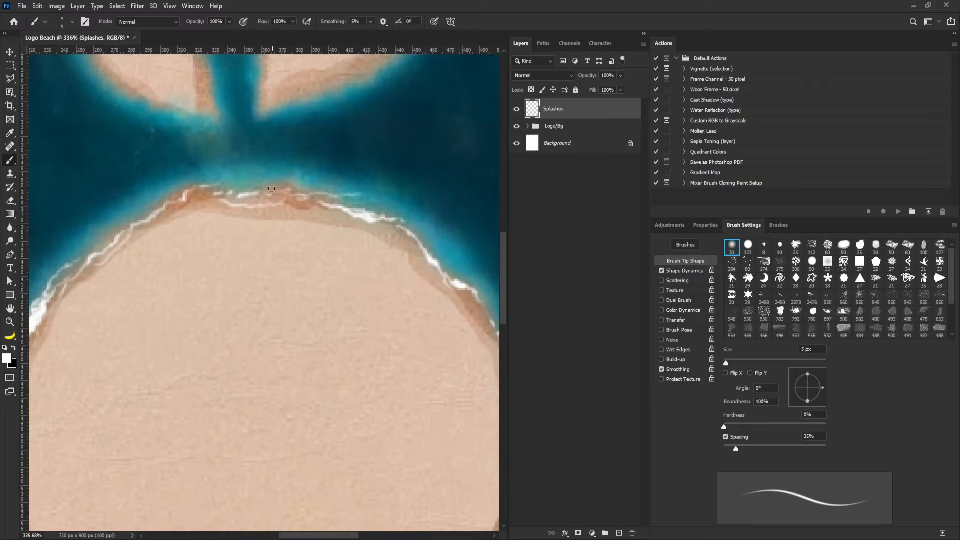
drag(195, 214, 267, 189)
Paint a faint inner foam line along the circle's upper-right edge, undoing one stroke and touching up the nearby foam
mouse_move(468, 270)
mouse_down()
mouse_move(200, 223)
mouse_move(213, 229)
mouse_up()
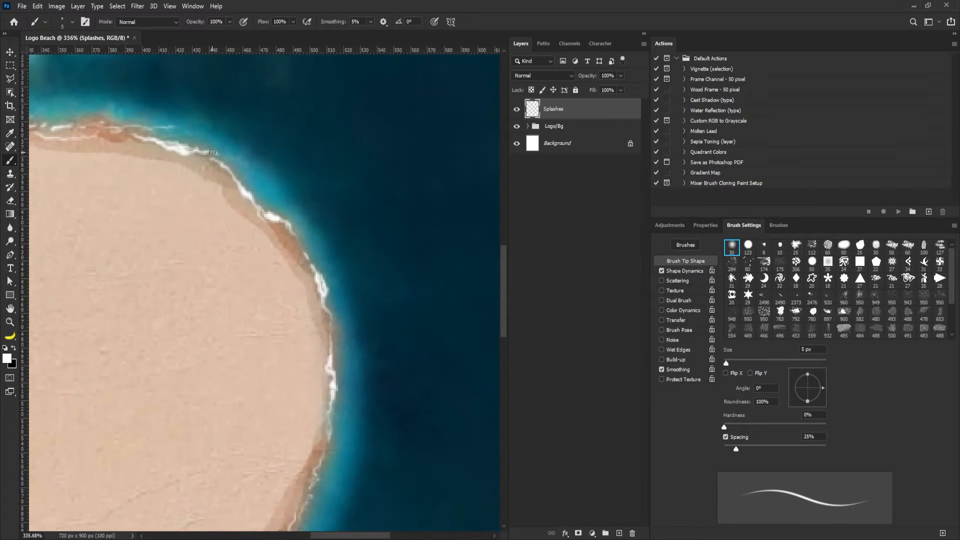
mouse_move(231, 180)
mouse_down()
mouse_move(265, 228)
mouse_move(332, 266)
mouse_move(321, 316)
mouse_move(326, 357)
mouse_up()
key(ctrl+z)
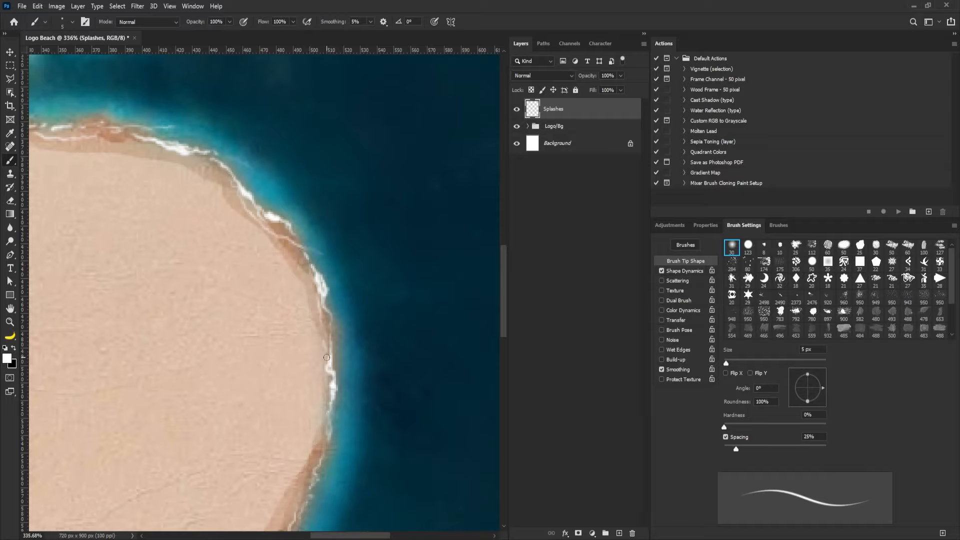
mouse_move(384, 325)
mouse_down()
mouse_move(367, 168)
mouse_move(311, 223)
mouse_move(318, 228)
mouse_up()
drag(254, 213, 285, 223)
drag(210, 226, 283, 352)
Add a layer mask to the Splashes layer and paint black on it to trim the underside of the bottom splash
key(x)
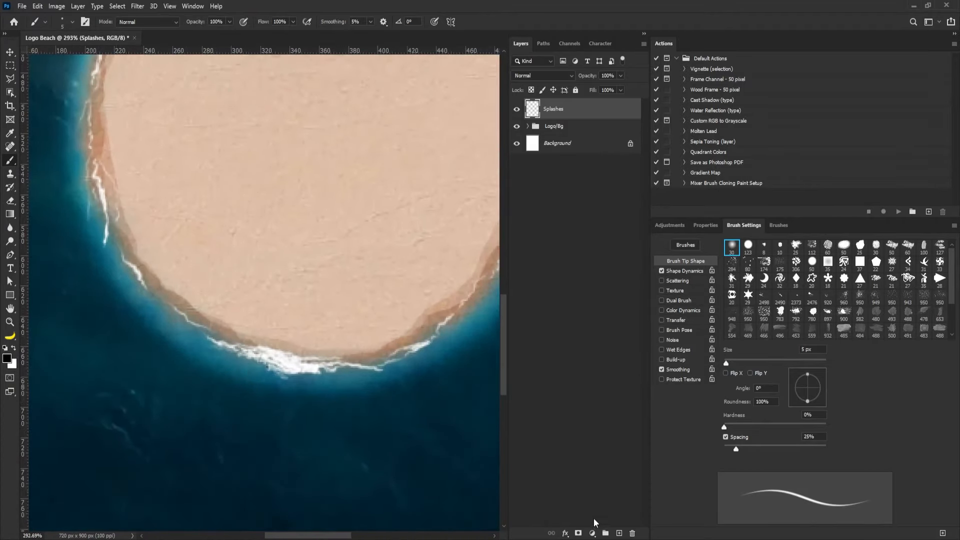
click(578, 533)
key(x)
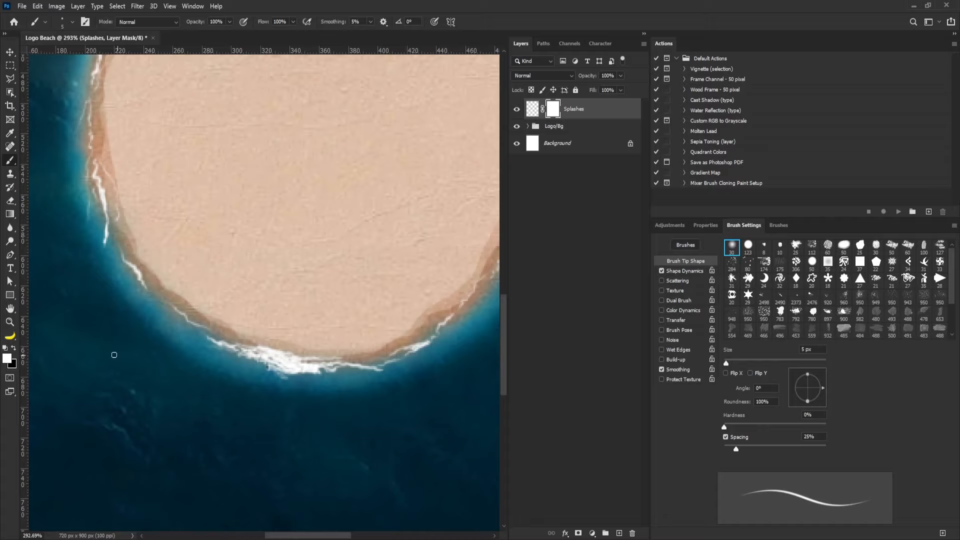
click(13, 348)
mouse_move(276, 368)
mouse_down()
mouse_move(317, 370)
mouse_move(276, 365)
mouse_up()
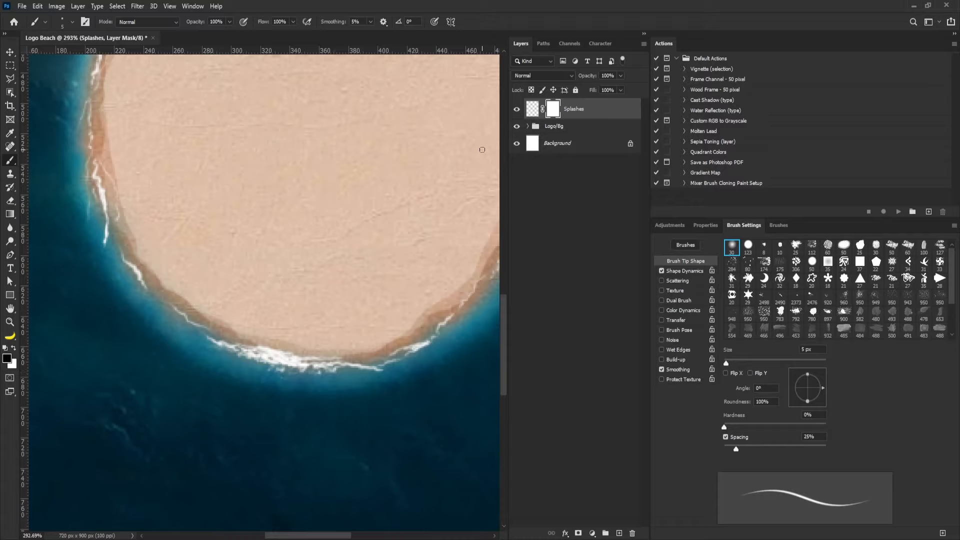
Return from the mask to the Splashes layer's pixels and fill the upper edge of the bottom splash with white
click(14, 348)
click(532, 109)
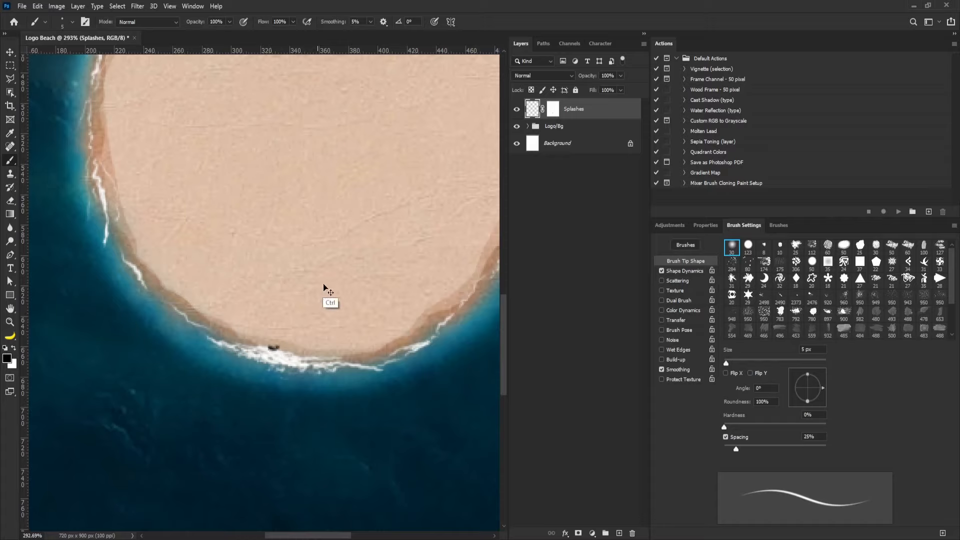
click(14, 348)
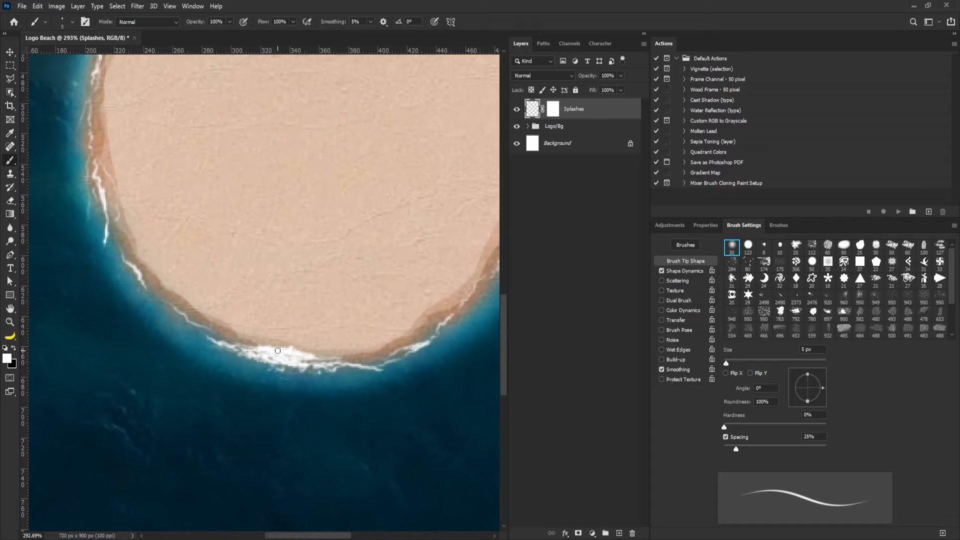
Touch up the foam along the circle's lower-right edge, thickening a short patch
drag(422, 260, 334, 305)
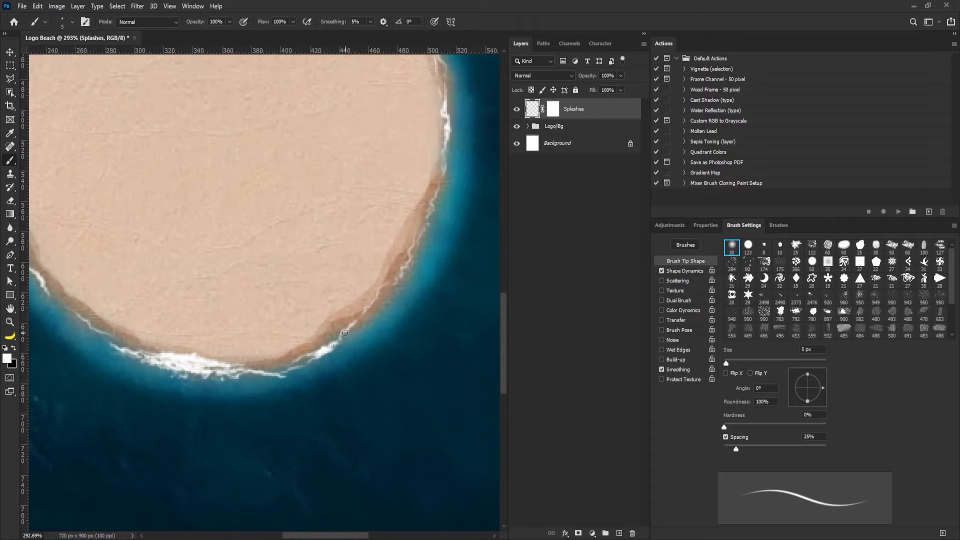
drag(426, 123, 371, 200)
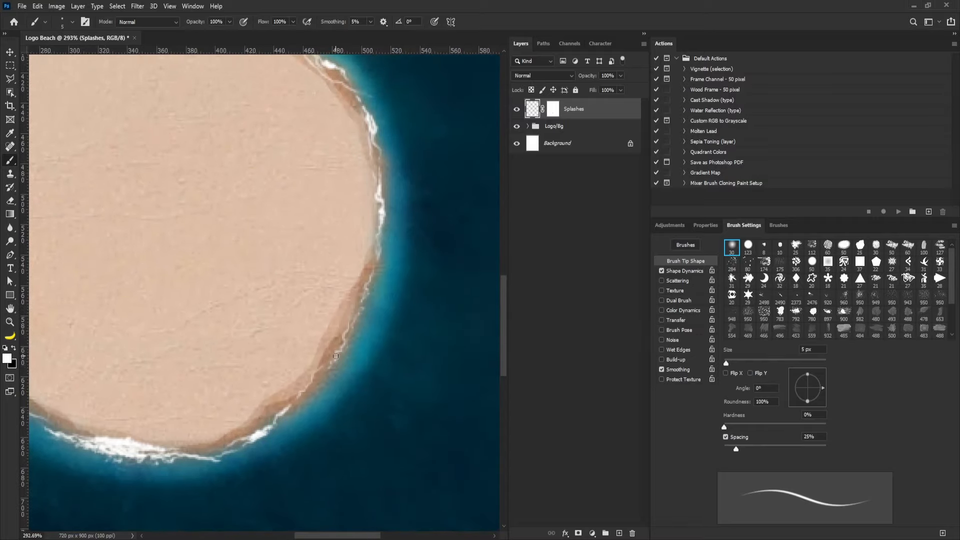
mouse_move(251, 269)
mouse_down()
mouse_move(241, 269)
mouse_move(251, 271)
mouse_up()
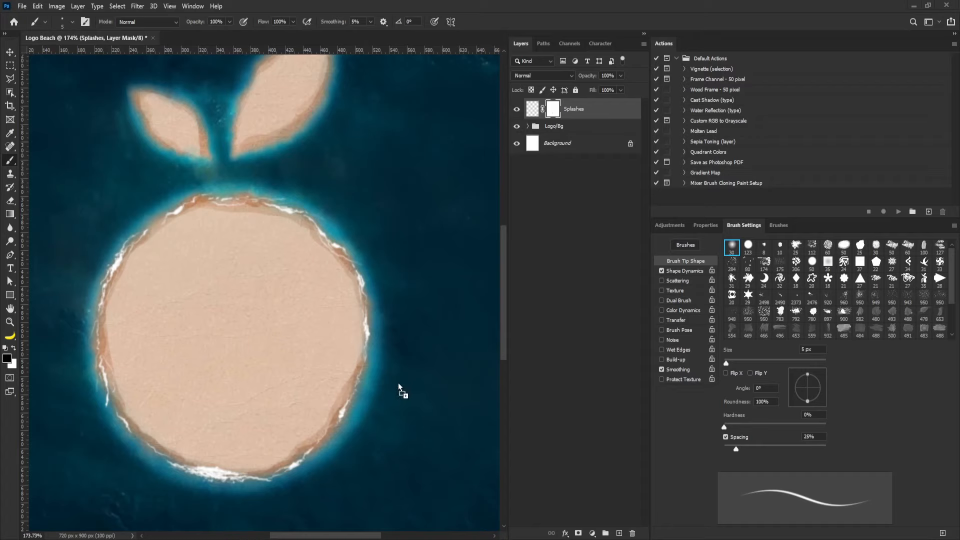
Paste the aerial beach photo as a new top layer and convert it to a smart object
key(ctrl+v)
key(x)
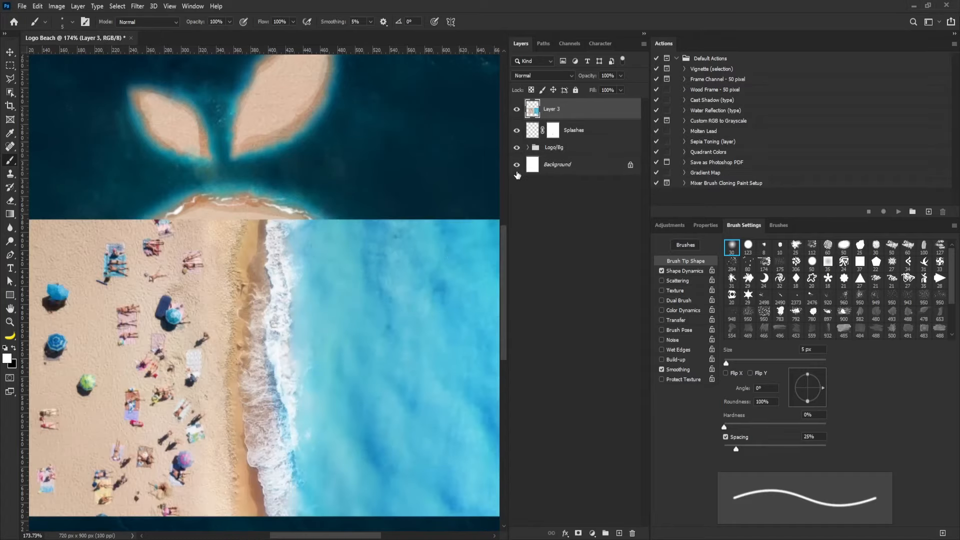
right_click(574, 114)
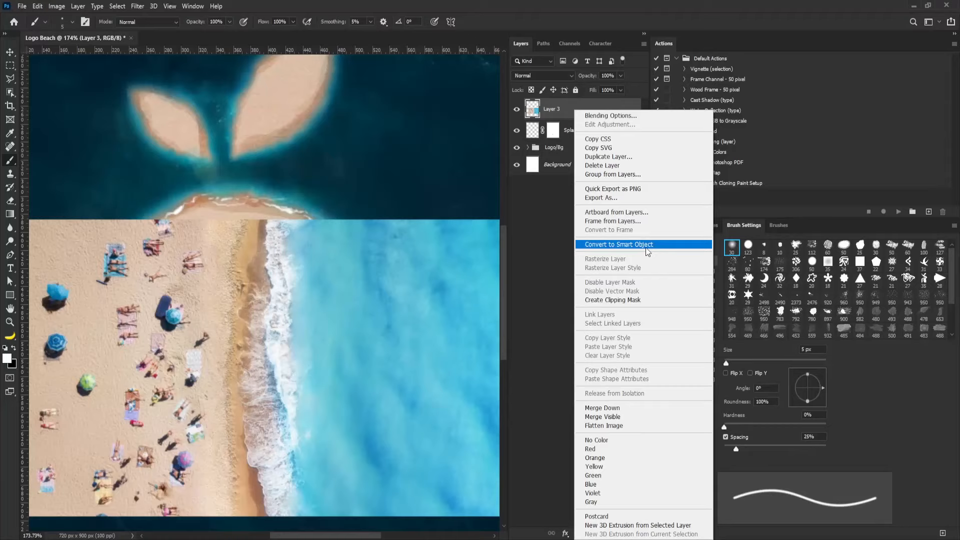
click(646, 248)
Scale the beach photo to about 15%, rotate it 14 degrees and place it on the sand near the circle's upper-left edge
scroll(294, 287, down, 7)
scroll(293, 287, up, 2)
key(ctrl+t)
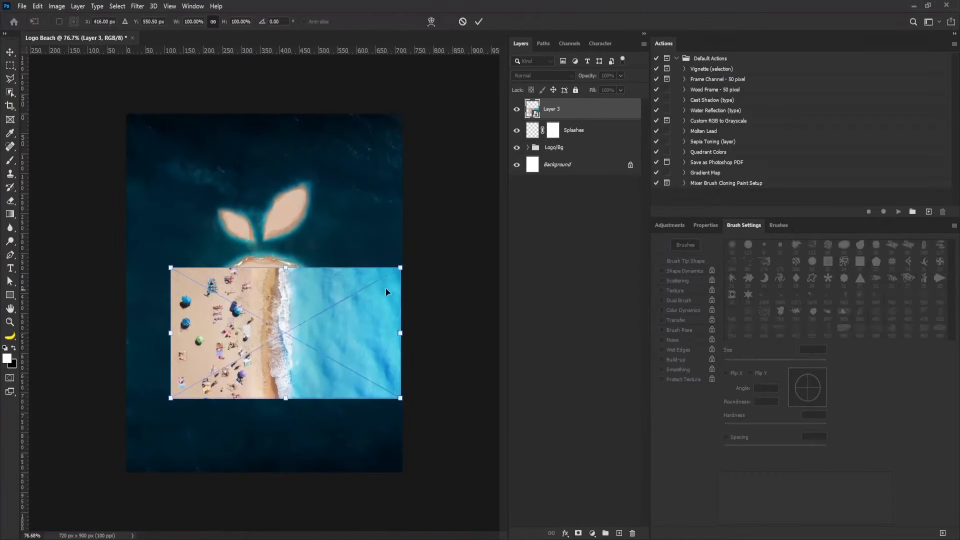
drag(400, 267, 312, 318)
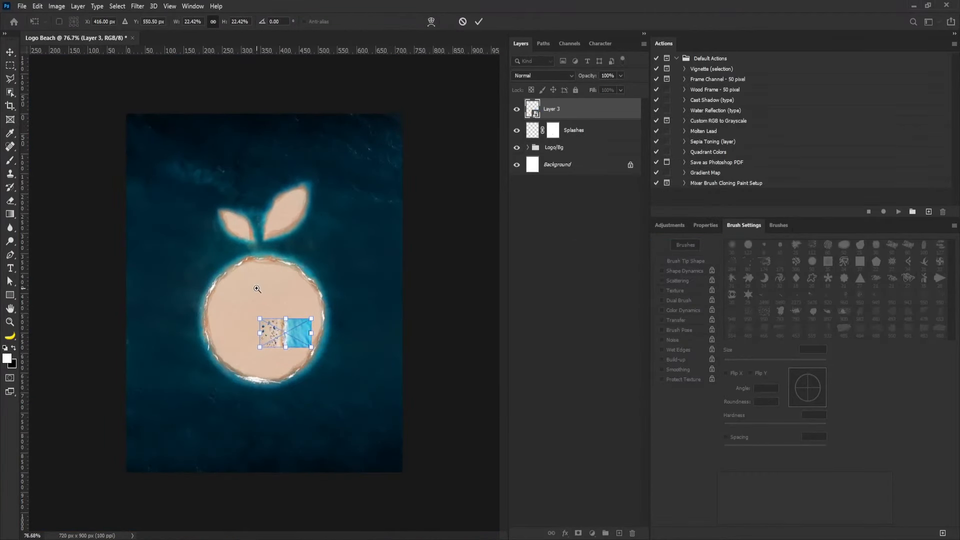
drag(257, 289, 285, 306)
mouse_move(351, 332)
mouse_down()
mouse_move(328, 289)
mouse_move(338, 315)
mouse_move(263, 325)
mouse_move(261, 288)
mouse_move(285, 284)
mouse_move(287, 296)
mouse_move(263, 296)
mouse_up()
key(Return)
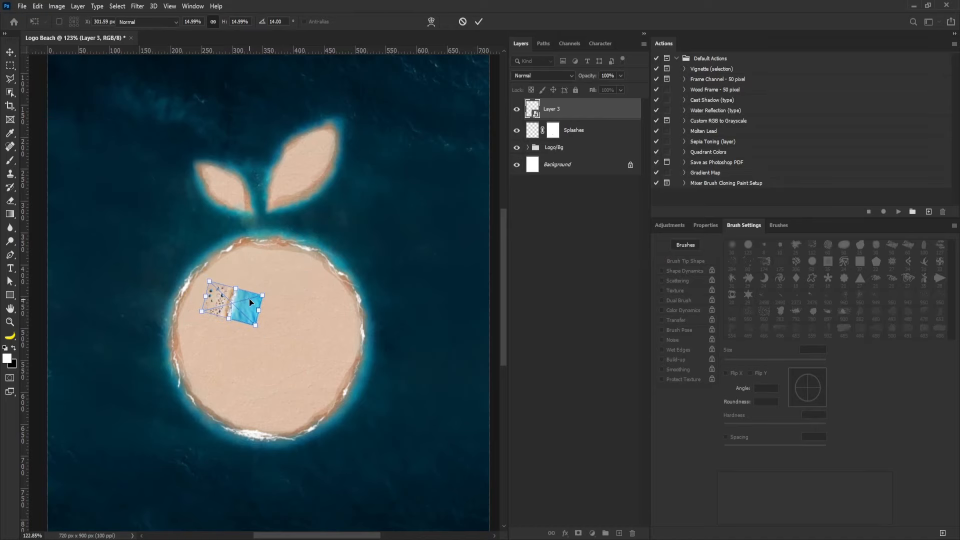
drag(180, 263, 204, 283)
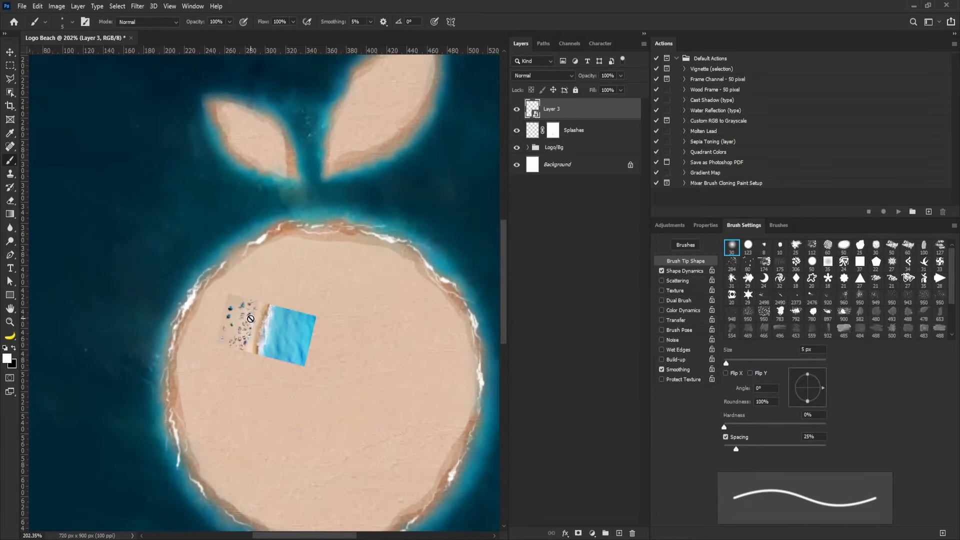
key(v)
drag(265, 336, 239, 338)
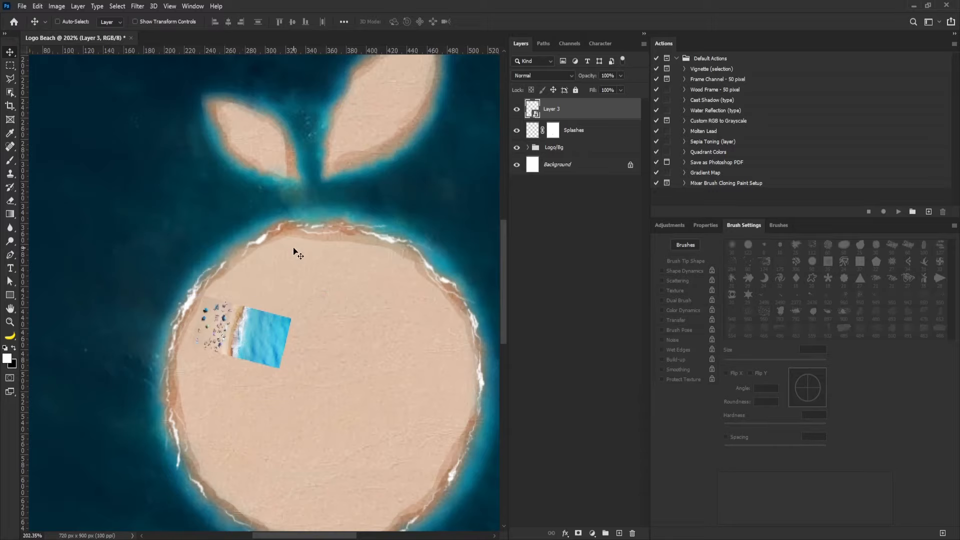
On the Splashes layer, paint white foam along the lower and right edges of the larger leaf with the 5 px brush
drag(397, 142, 371, 190)
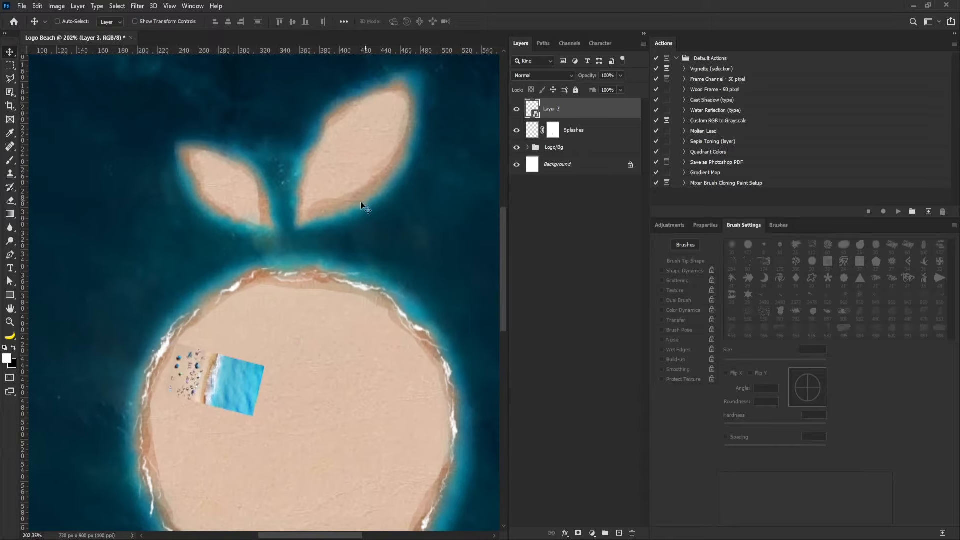
click(534, 132)
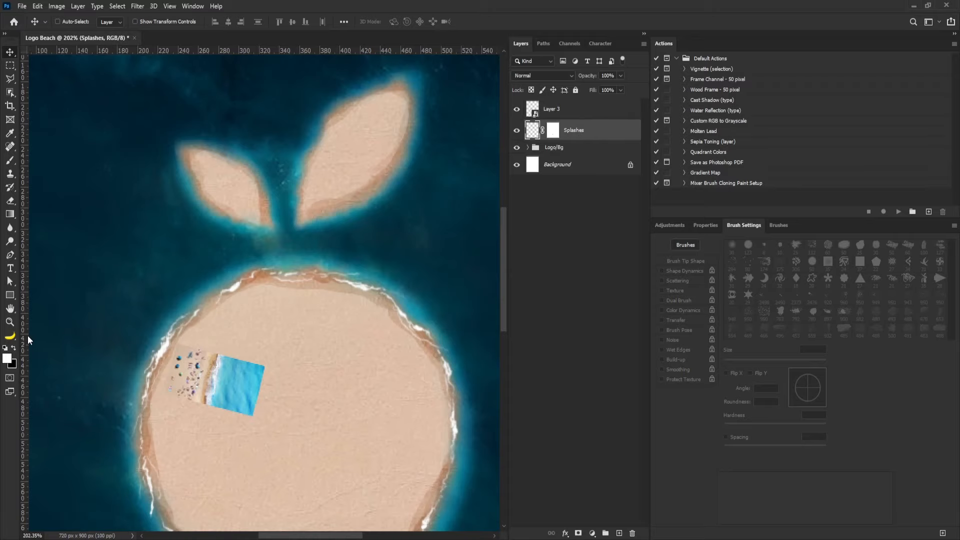
key(b)
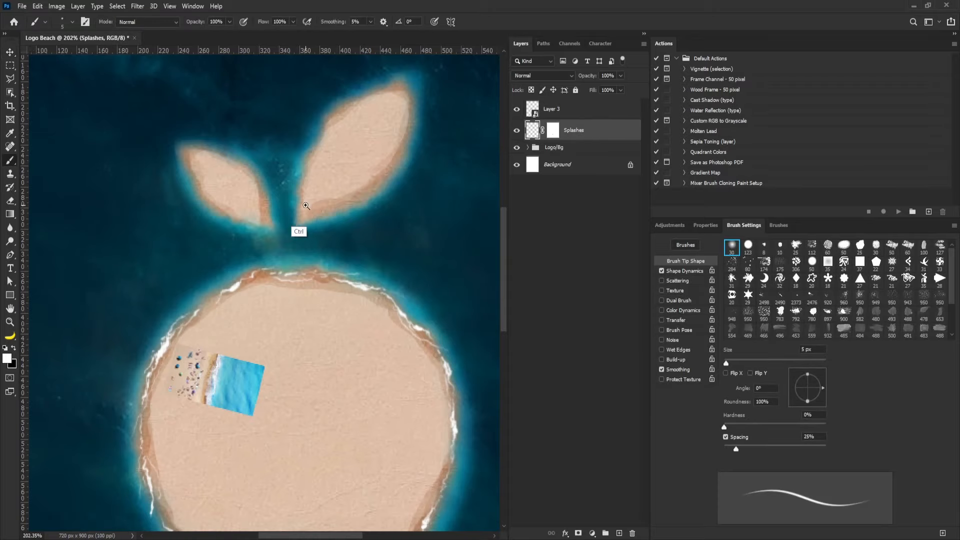
scroll(305, 220, up, 3)
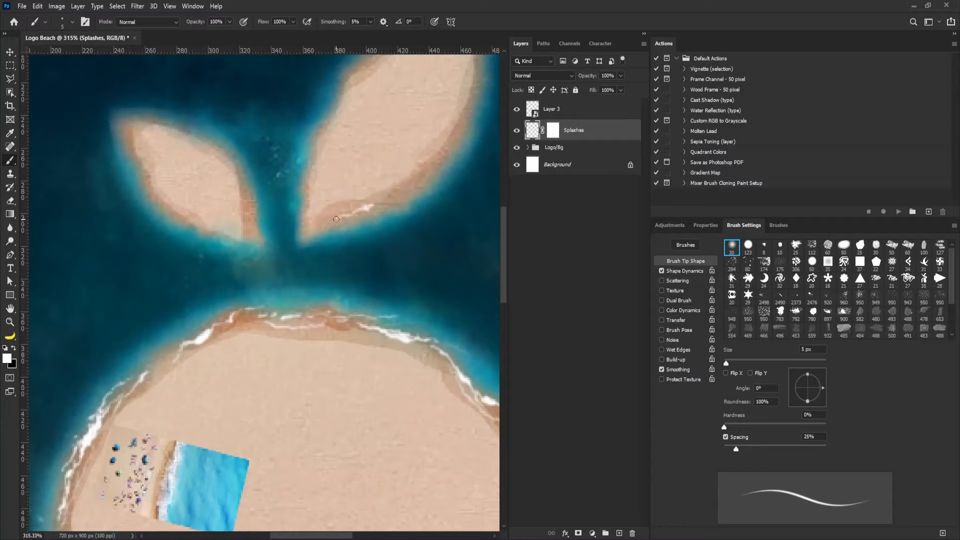
drag(405, 191, 431, 169)
drag(450, 175, 327, 256)
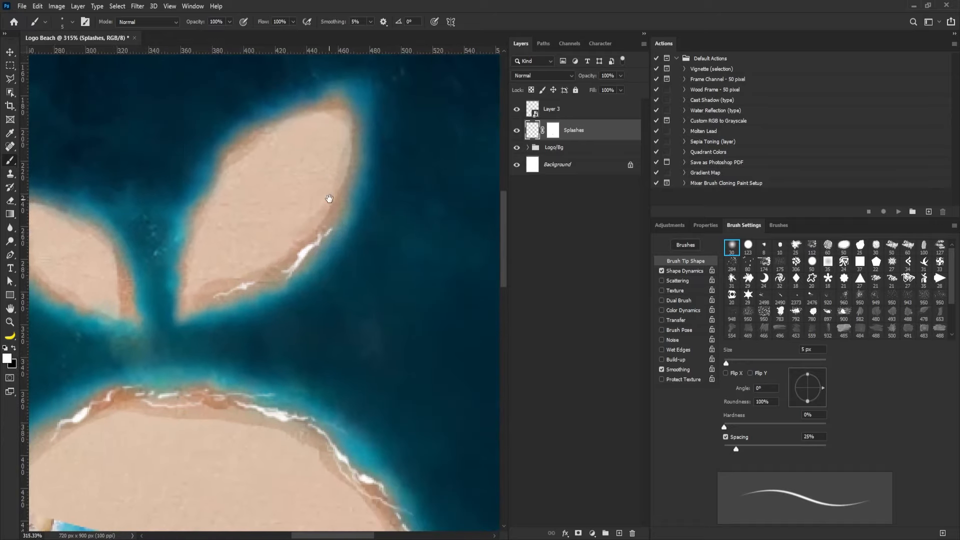
drag(359, 136, 356, 150)
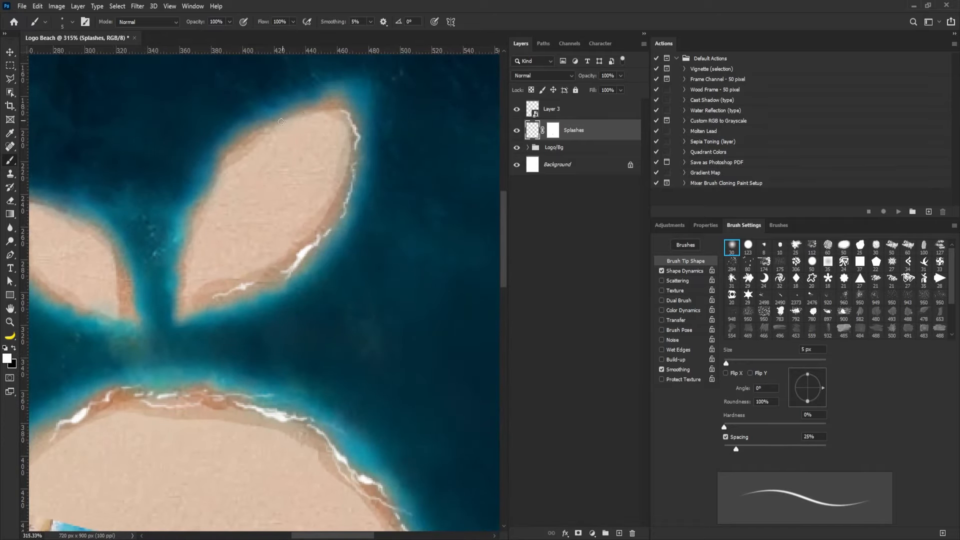
Paint foam along the larger leaf's upper-left edge and build up white patches at its lower and upper tips
drag(253, 133, 280, 113)
mouse_move(222, 163)
mouse_down()
mouse_move(210, 172)
mouse_move(188, 248)
mouse_move(182, 290)
mouse_move(191, 306)
mouse_up()
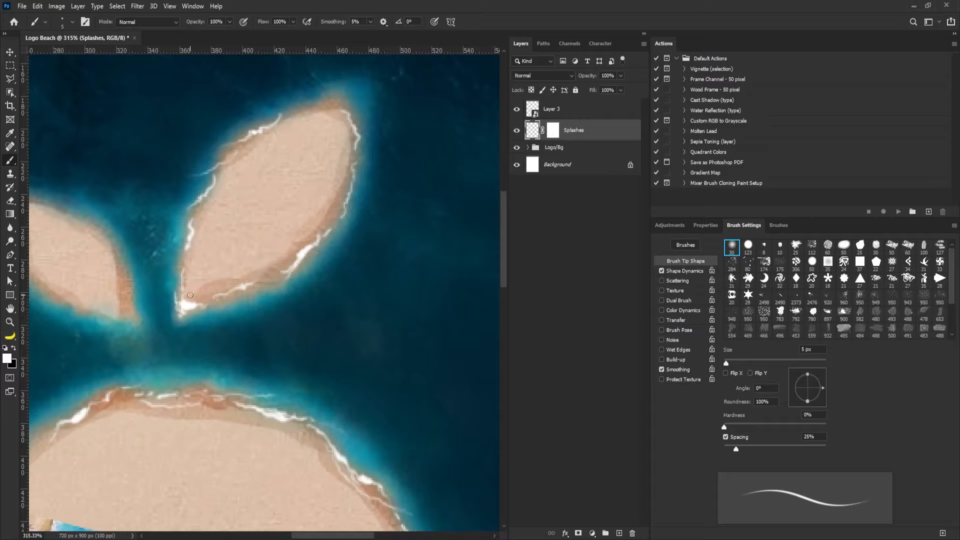
scroll(325, 180, up, 3)
drag(324, 160, 309, 160)
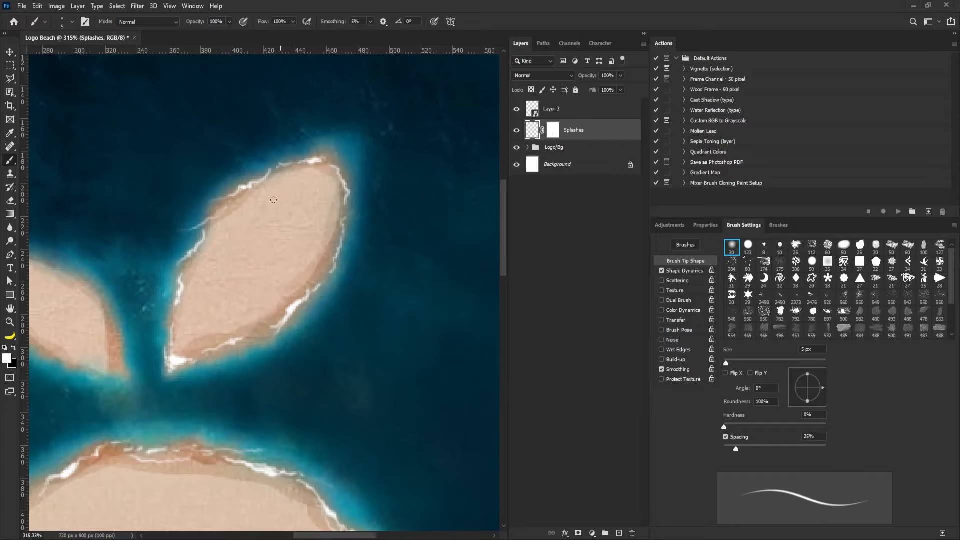
Paint foam along the smaller leaf's right and bottom edges, undoing one stroke
drag(274, 201, 418, 176)
drag(257, 290, 253, 277)
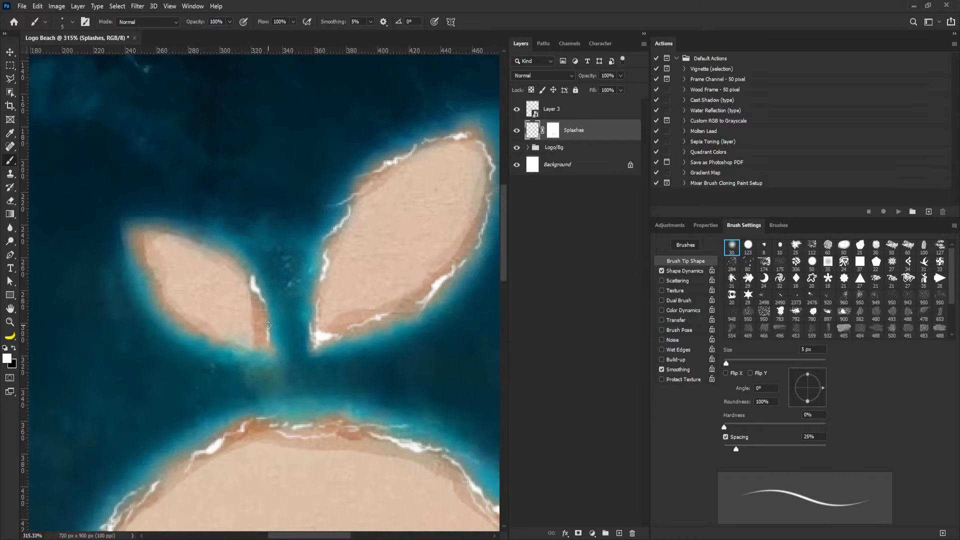
drag(263, 348, 206, 335)
key(ctrl+z)
Continue the foam along the smaller leaf's left and top edges to close its outline
drag(159, 291, 136, 259)
drag(156, 292, 156, 289)
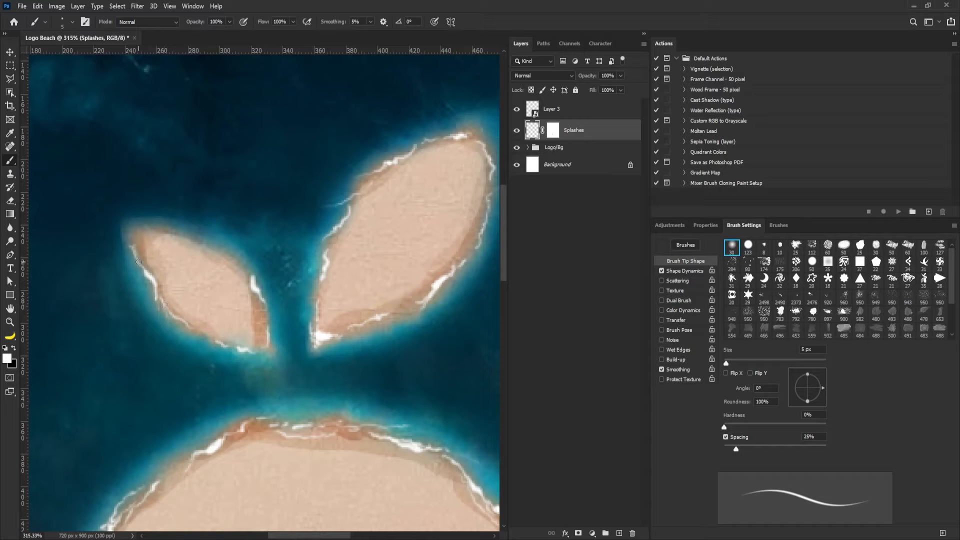
drag(168, 228, 197, 232)
drag(234, 261, 225, 250)
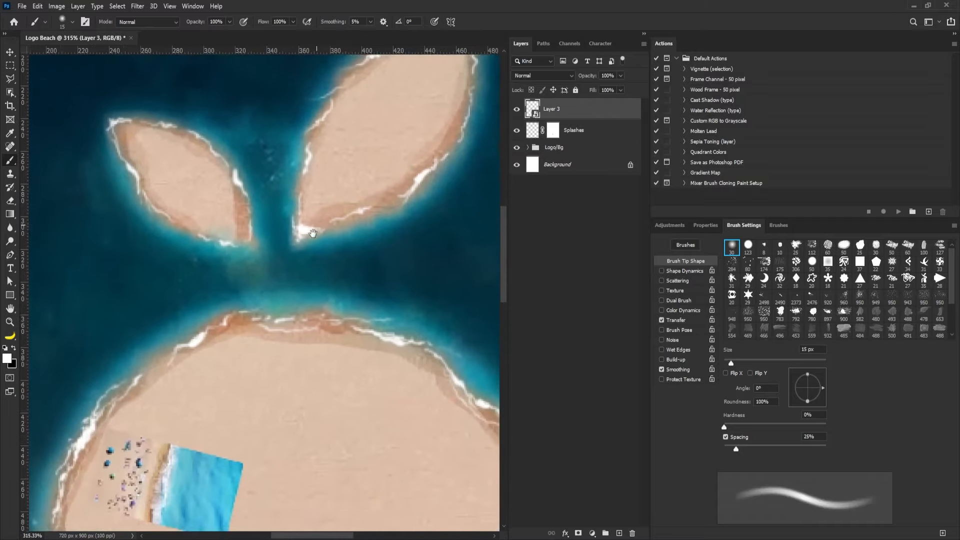
Add a layer mask to Layer 3 and paint out the blue water and shoreline in black with the 25 px soft brush
scroll(332, 195, down, 10)
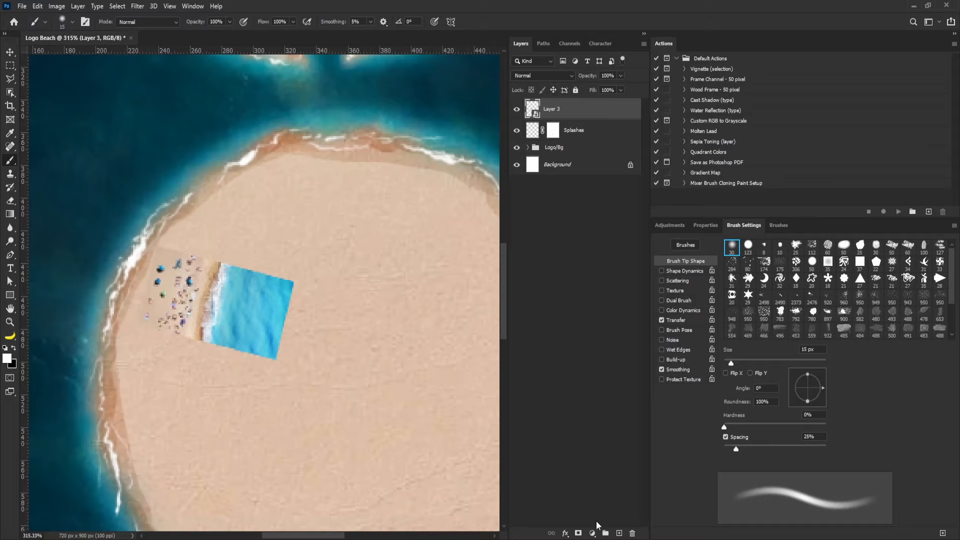
click(578, 533)
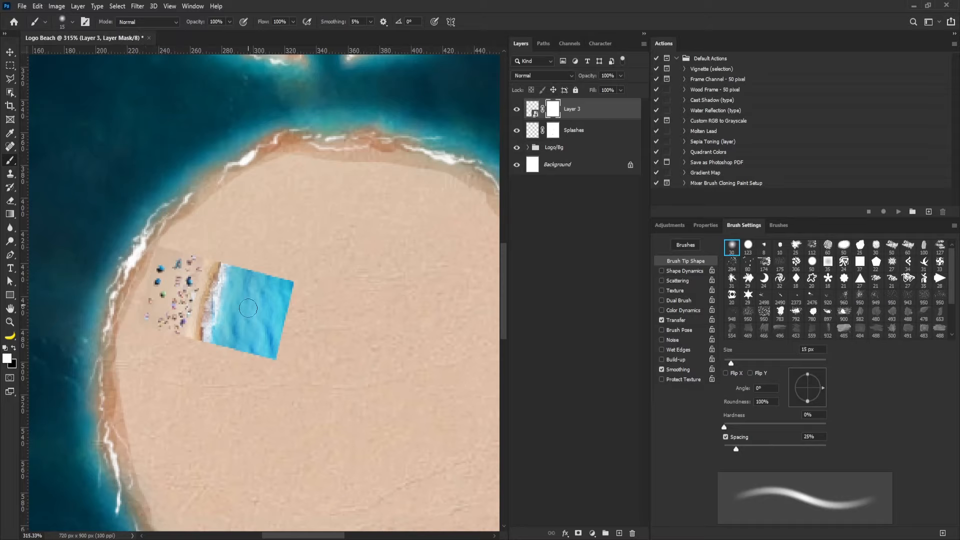
key(bracketright)
key(bracketright)
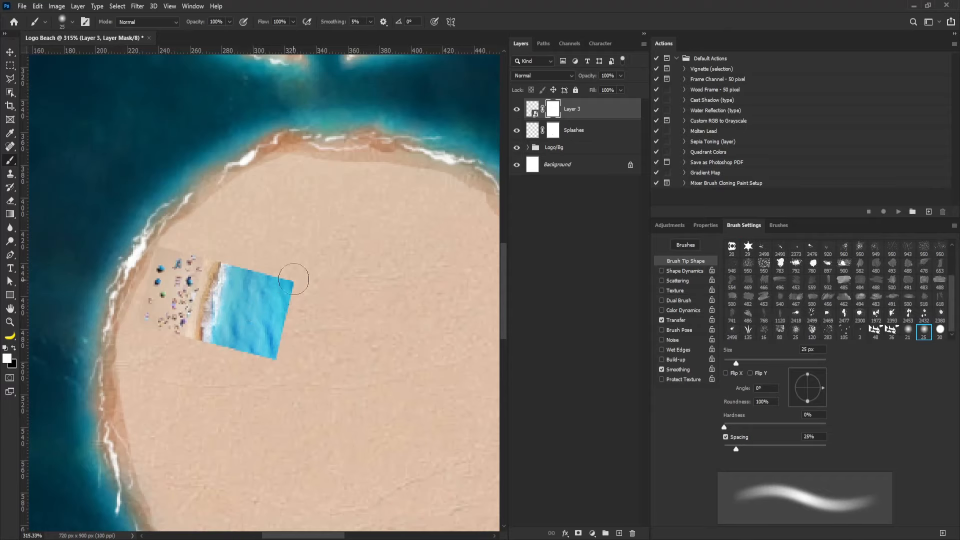
click(14, 348)
drag(315, 278, 305, 265)
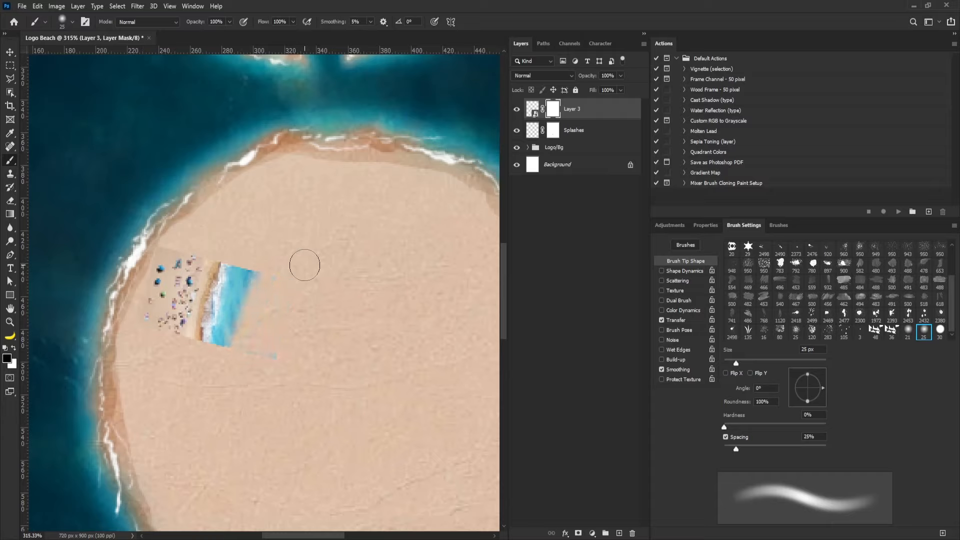
mouse_move(252, 280)
mouse_down()
mouse_move(216, 327)
mouse_move(216, 287)
mouse_up()
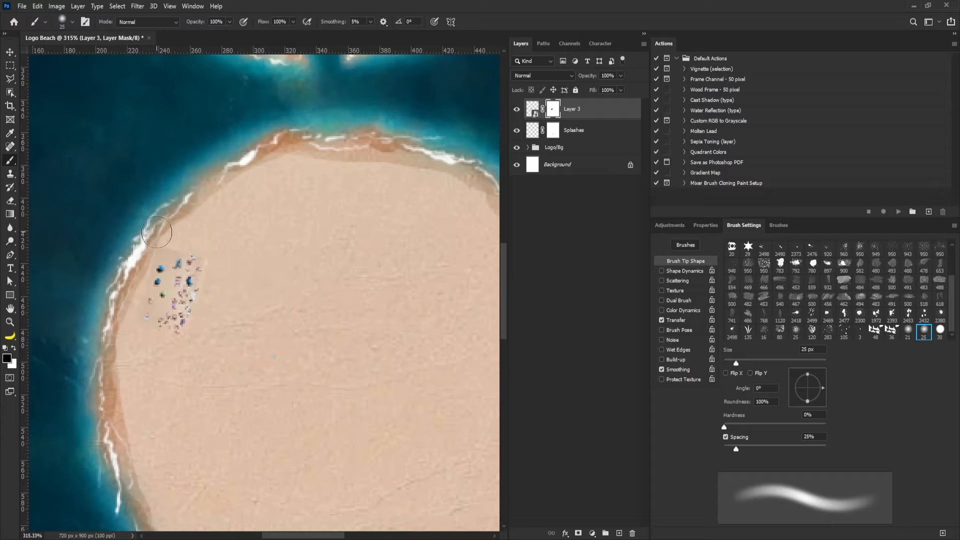
Mask away the leftover sand edges around the beachgoers with an 8 px brush and save the document
key(bracketleft)
key(bracketleft)
key(bracketleft)
key(bracketleft)
key(bracketleft)
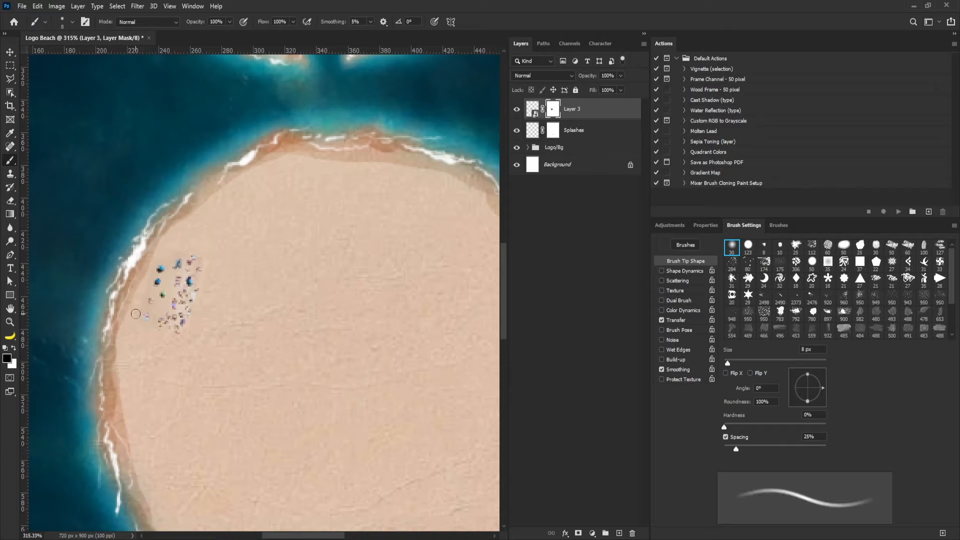
key(ctrl+s)
Duplicate the beachgoers layer, place the copy along the round island's upper-left shore, and rotate it about 43°
key(v)
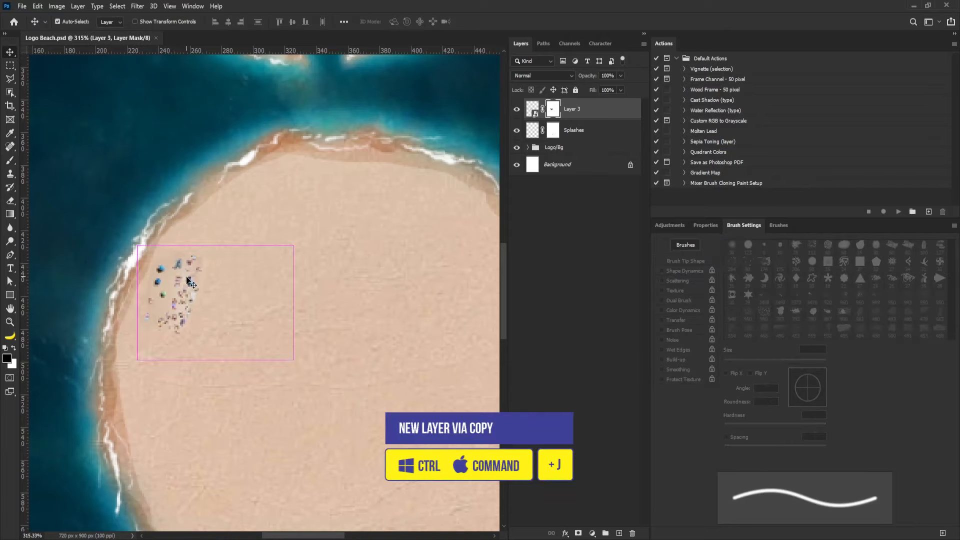
key(ctrl+j)
drag(190, 279, 268, 204)
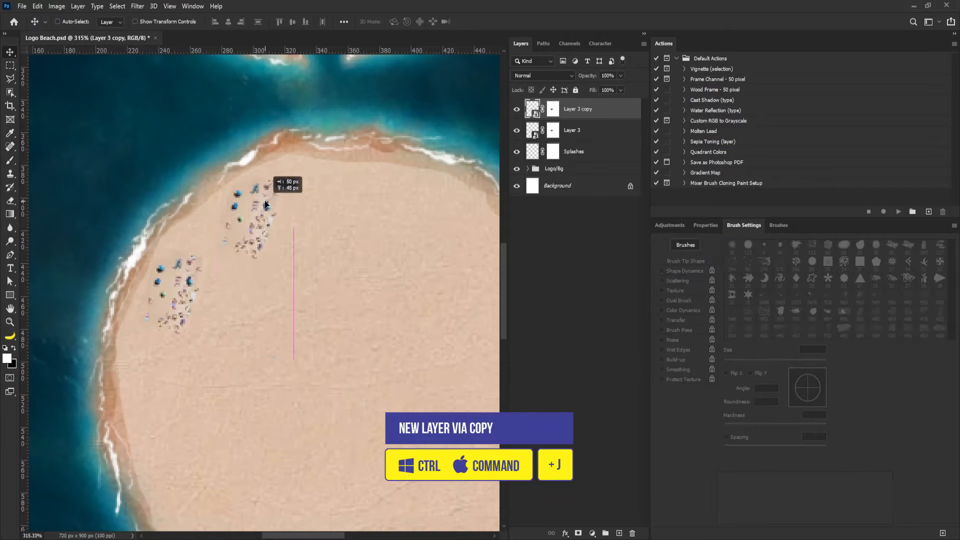
key(ctrl+t)
drag(389, 172, 379, 251)
drag(267, 184, 248, 208)
key(Return)
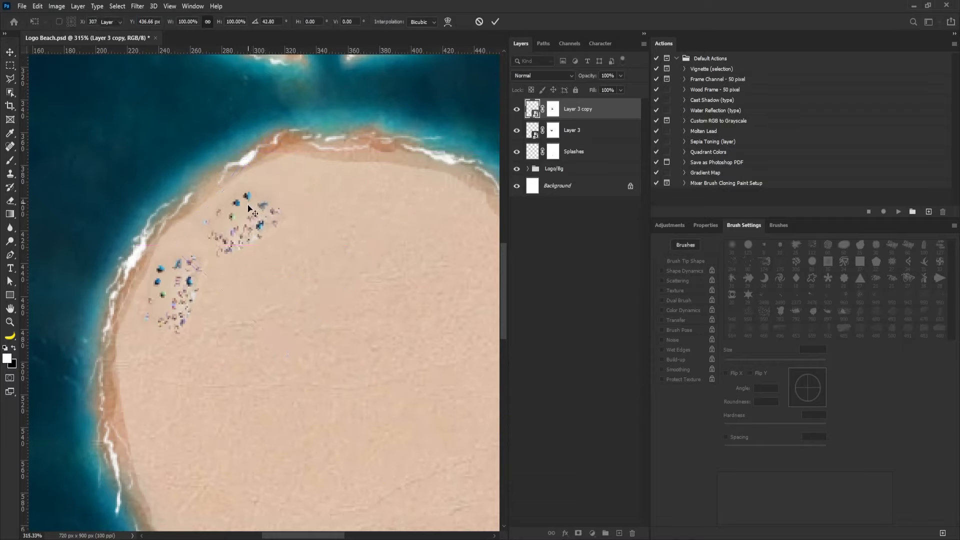
Duplicate the beachgoers again, place this copy near the round island's lower-right shore, and rotate it about 160°
drag(268, 244, 194, 386)
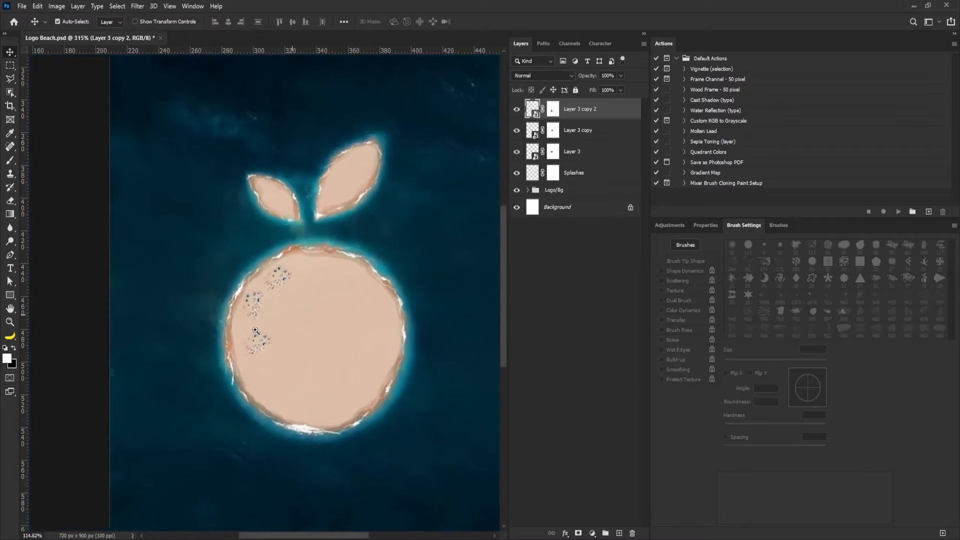
key(ctrl+0)
drag(194, 306, 295, 350)
key(ctrl+t)
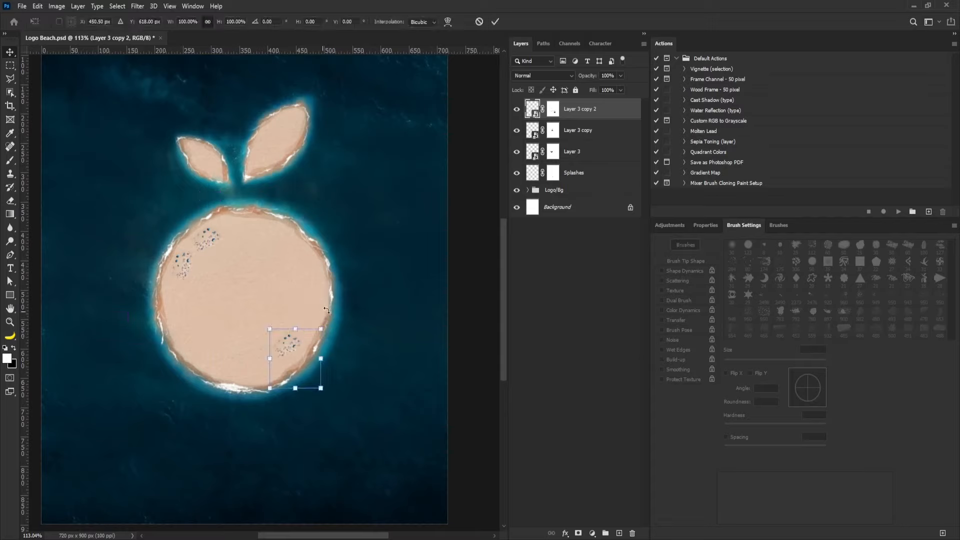
drag(332, 321, 254, 400)
drag(304, 379, 290, 342)
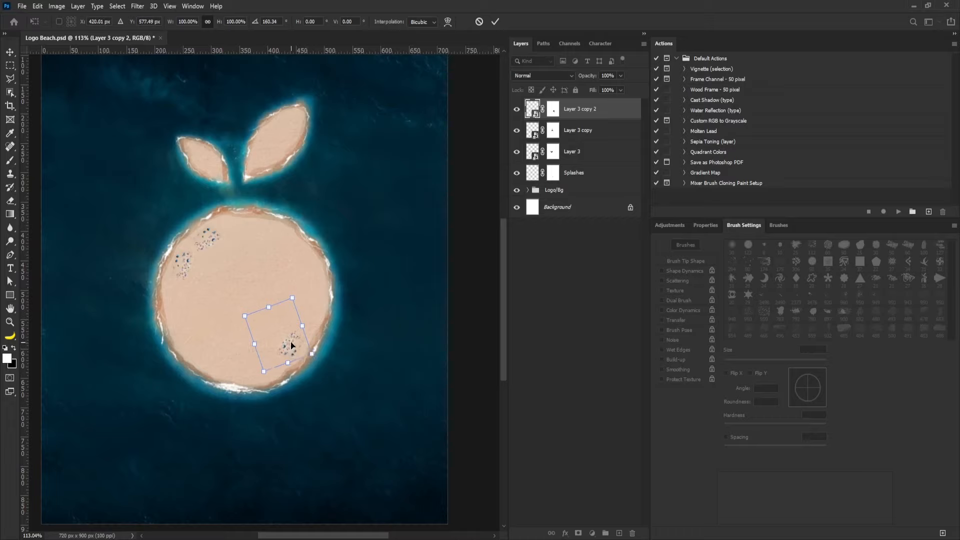
key(Return)
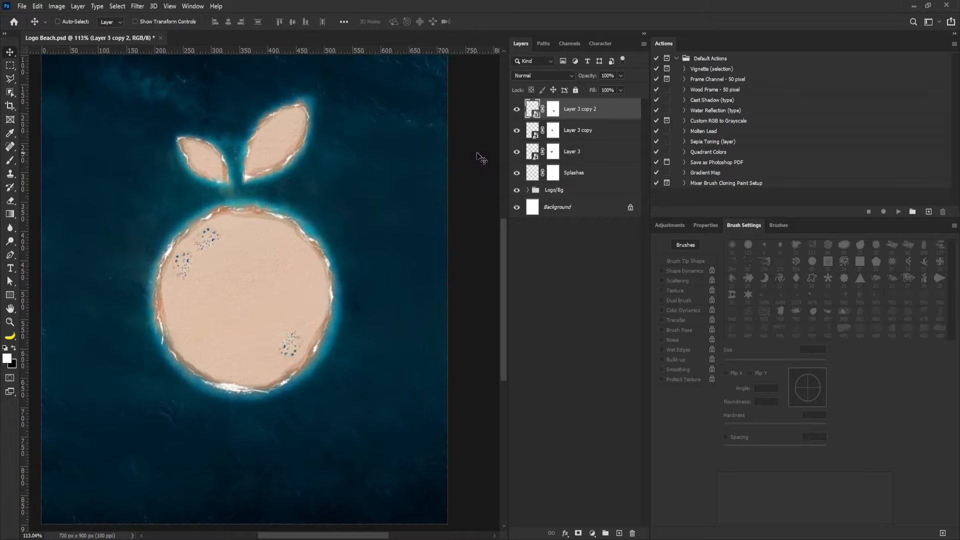
Select all three beachgoer layers and scale them up slightly together
shift+click(565, 153)
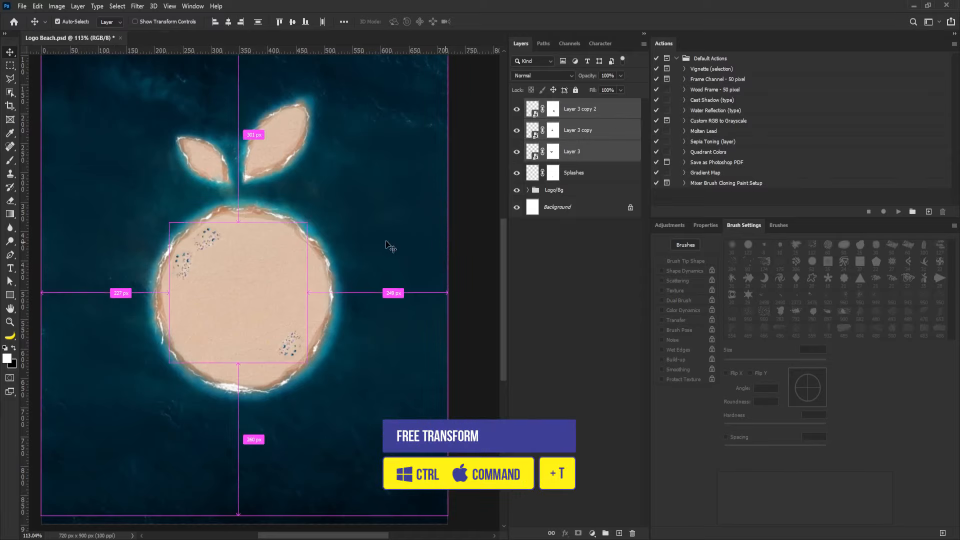
key(ctrl+t)
drag(310, 223, 323, 214)
key(Return)
Reposition the two upper-left beachgoer clusters, Layer 3 copy and Layer 3, slightly inward from the shoreline
right_click(207, 231)
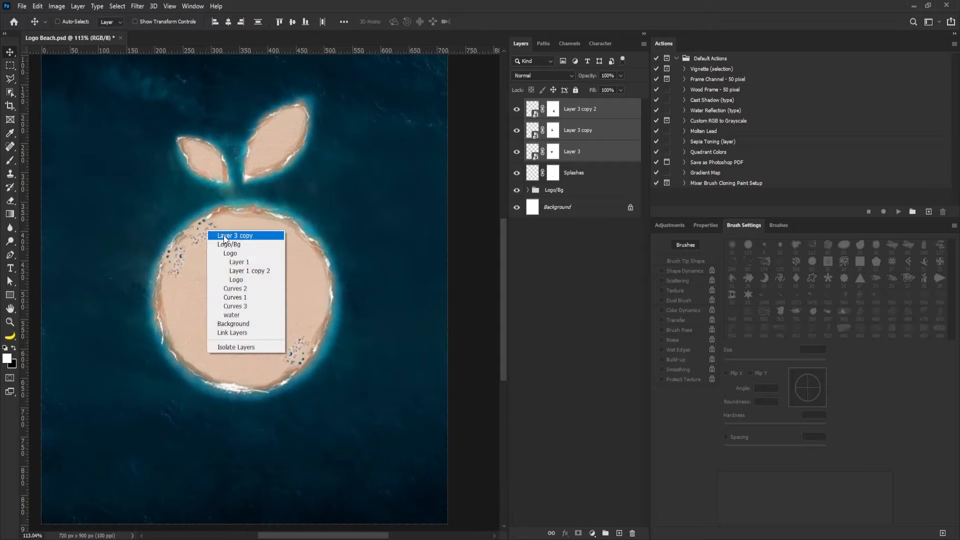
click(210, 237)
drag(209, 233, 188, 280)
right_click(173, 259)
click(179, 265)
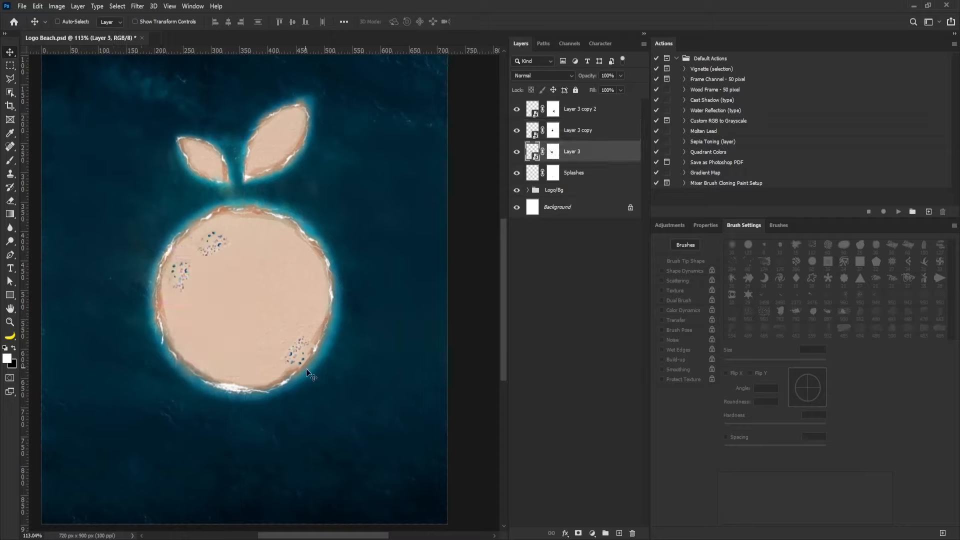
Duplicate the lower-right beachgoer cluster and place the copy on the upper part of the larger leaf
right_click(298, 353)
click(320, 360)
drag(300, 349, 301, 130)
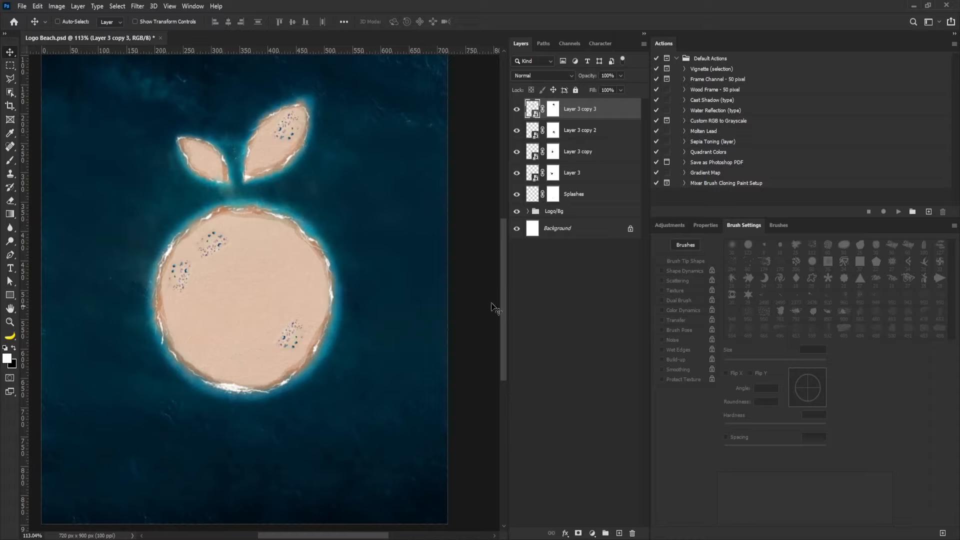
Group the beachgoer and Splashes layers, moving Splashes back out above the group
shift+click(572, 196)
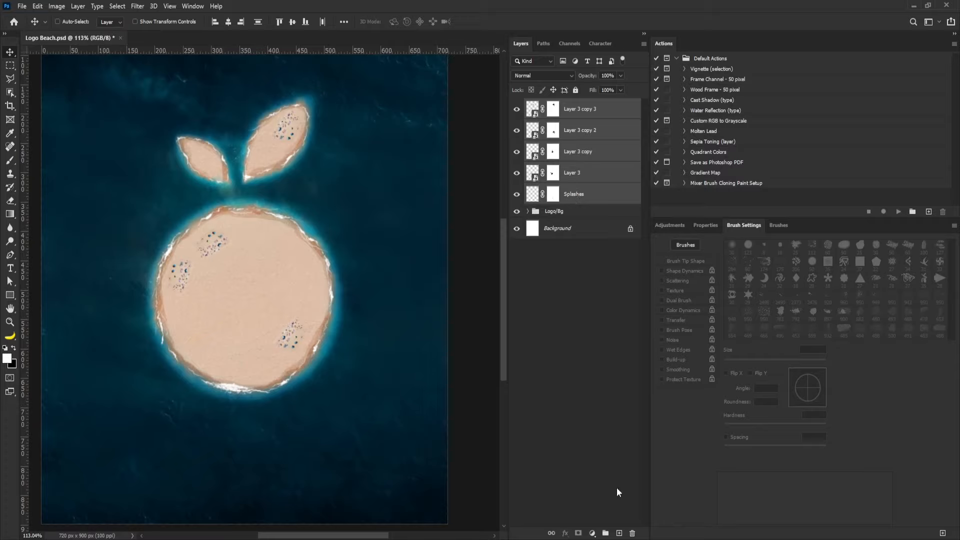
click(604, 533)
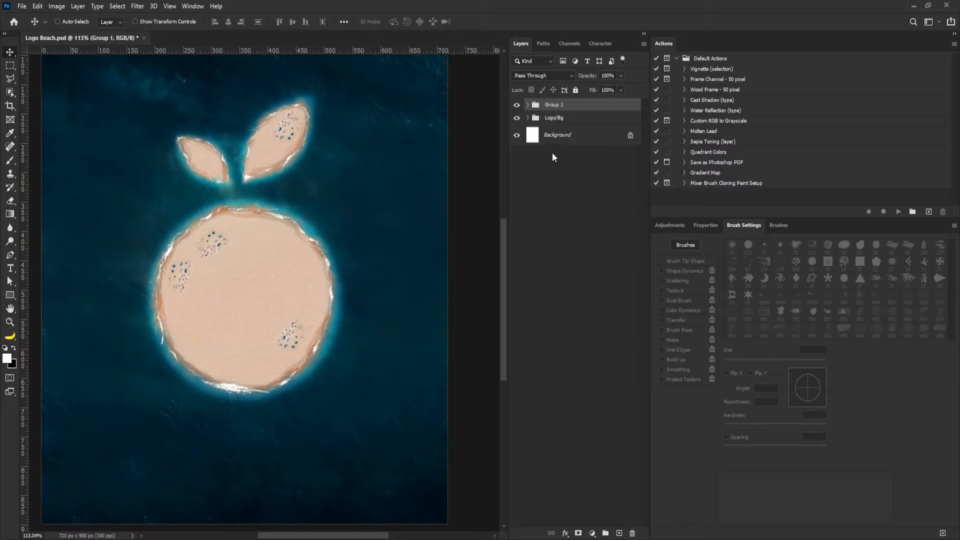
click(527, 105)
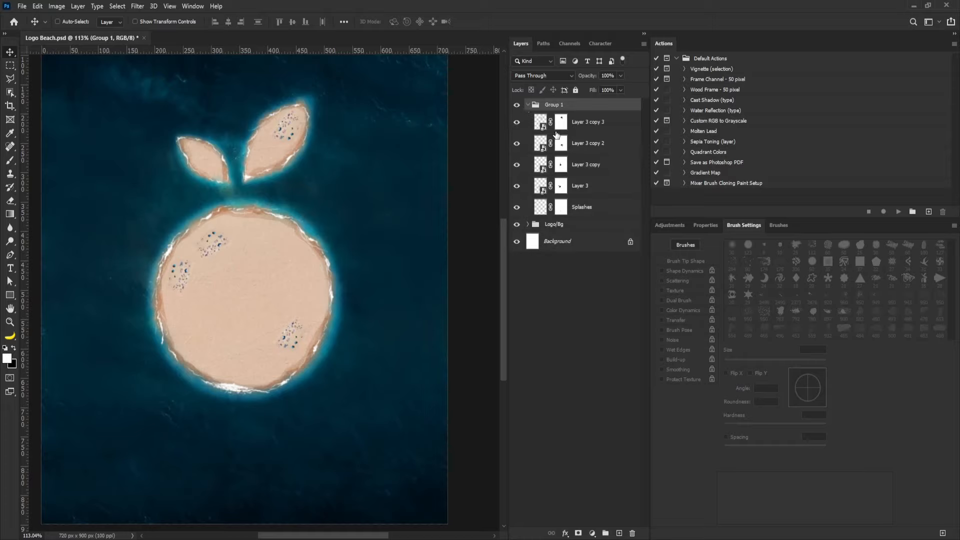
drag(583, 211, 576, 103)
click(527, 128)
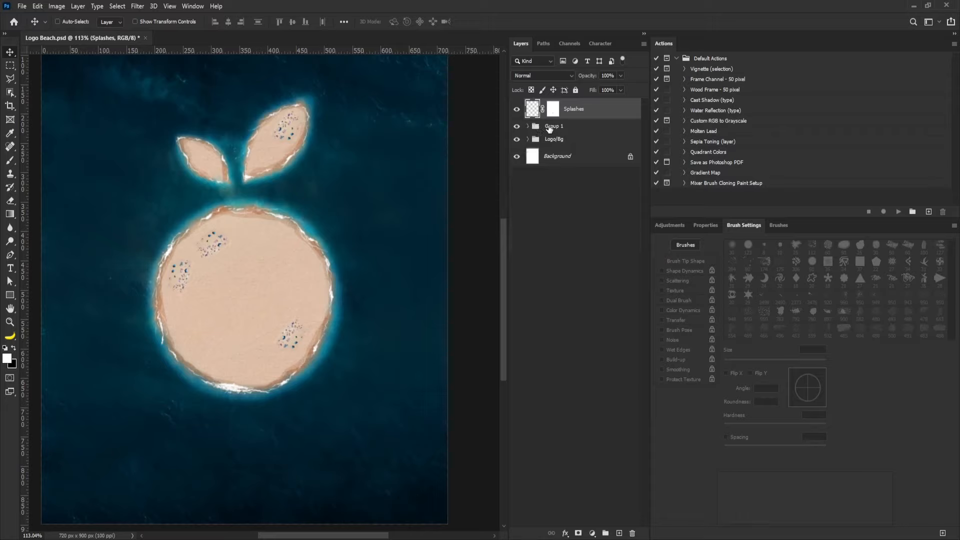
Rename the beachgoers group People and add a layer mask to it
click(556, 126)
double_click(556, 126)
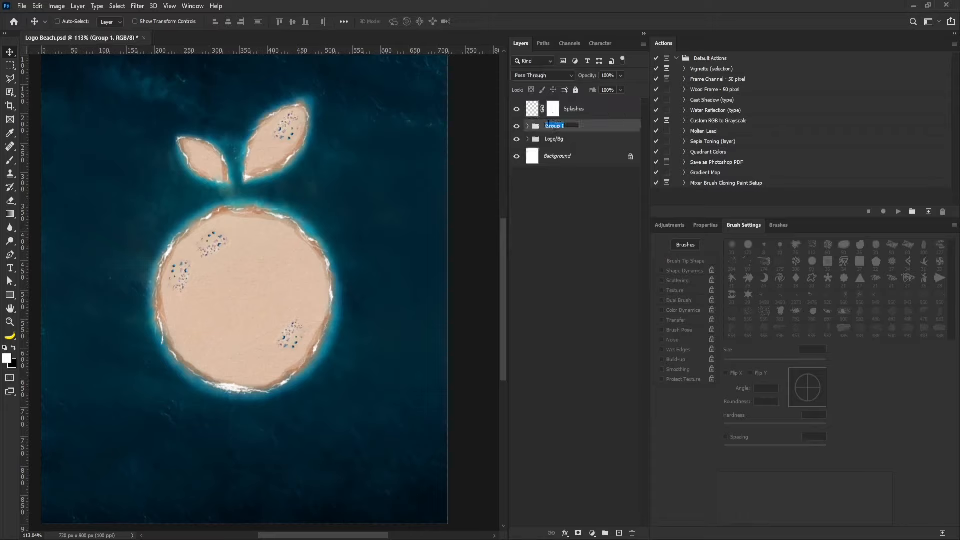
text(People)
key(Return)
click(578, 534)
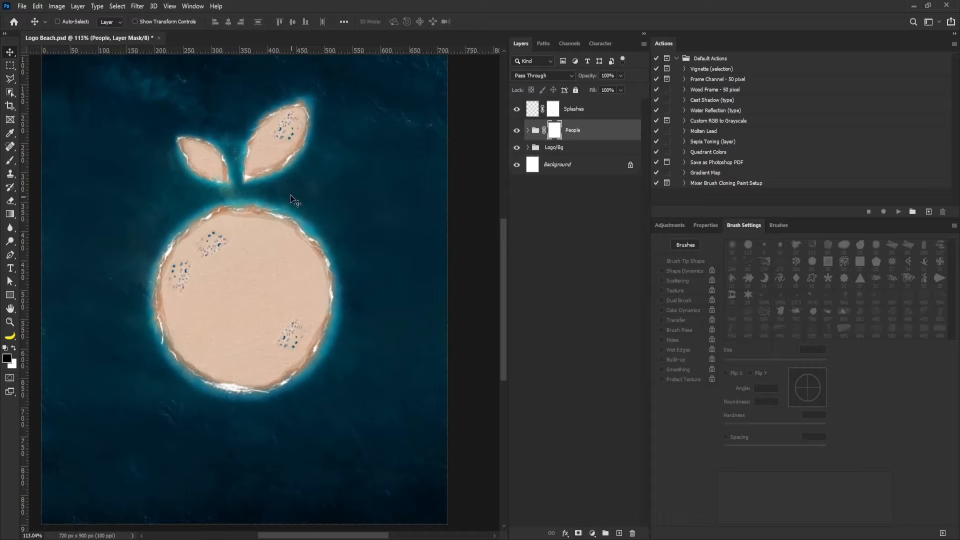
On the People mask, paint out two blue umbrellas on the larger leaf with a 9 px brush
key(b)
scroll(292, 215, up, 5)
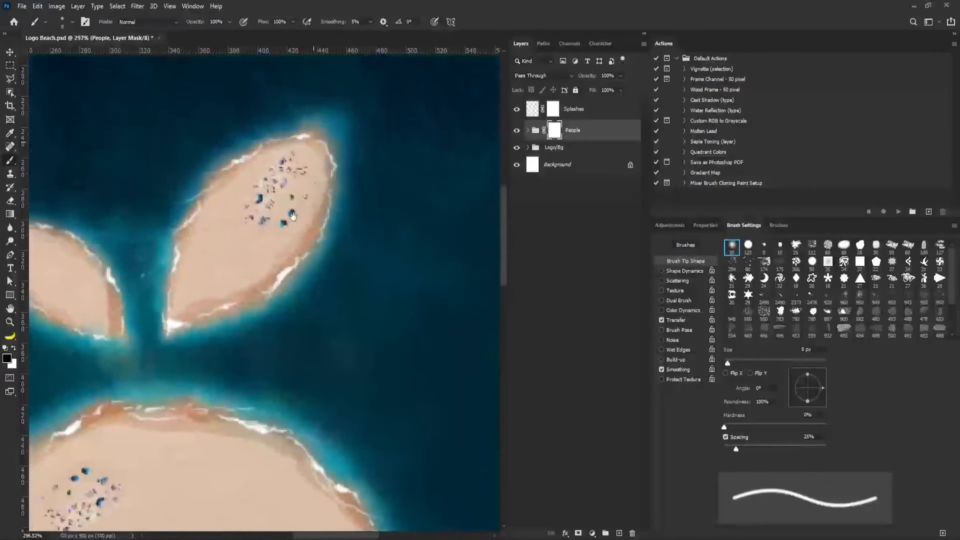
scroll(293, 214, up, 4)
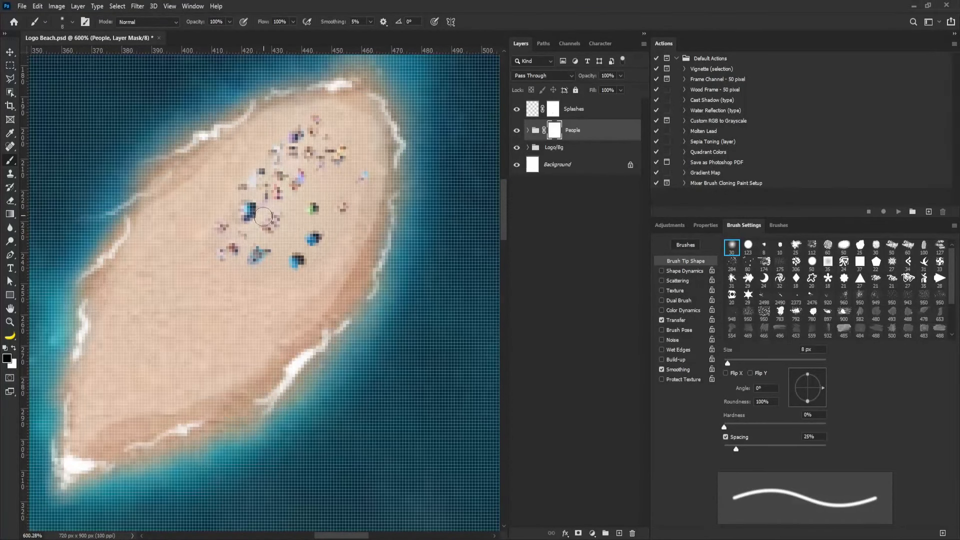
key(bracketright)
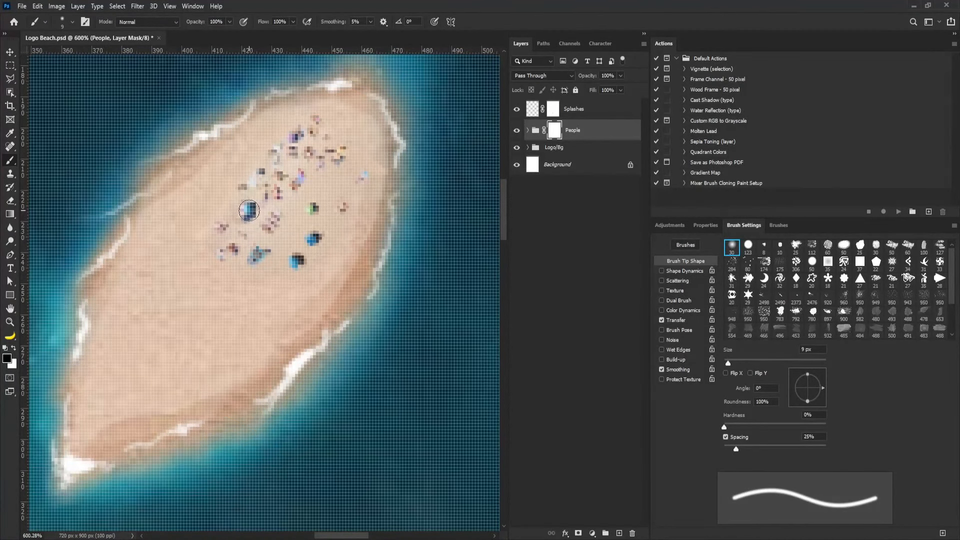
drag(249, 210, 249, 214)
drag(318, 238, 314, 240)
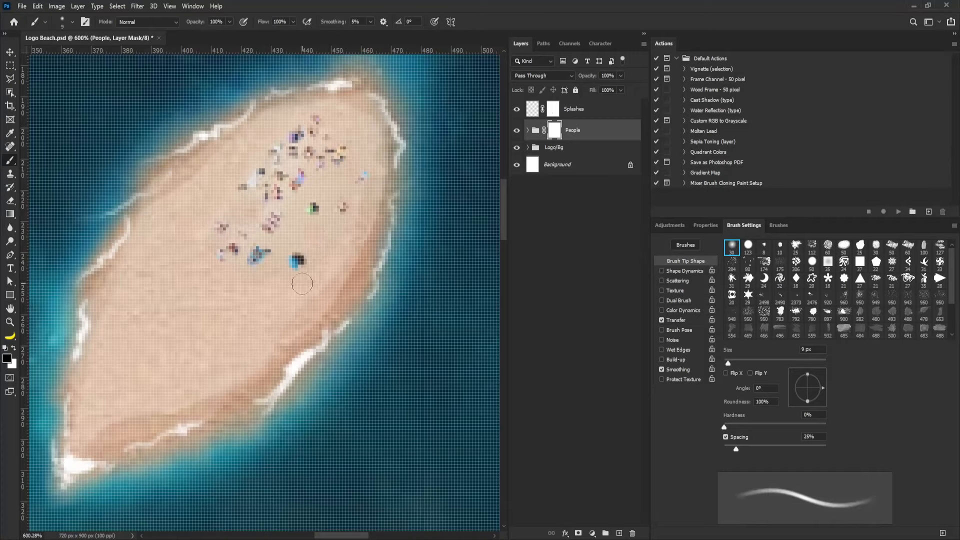
Mask out the green umbrella and some stray figures on the larger leaf with a 5 px brush
key(bracketleft)
key(bracketleft)
key(bracketleft)
key(bracketleft)
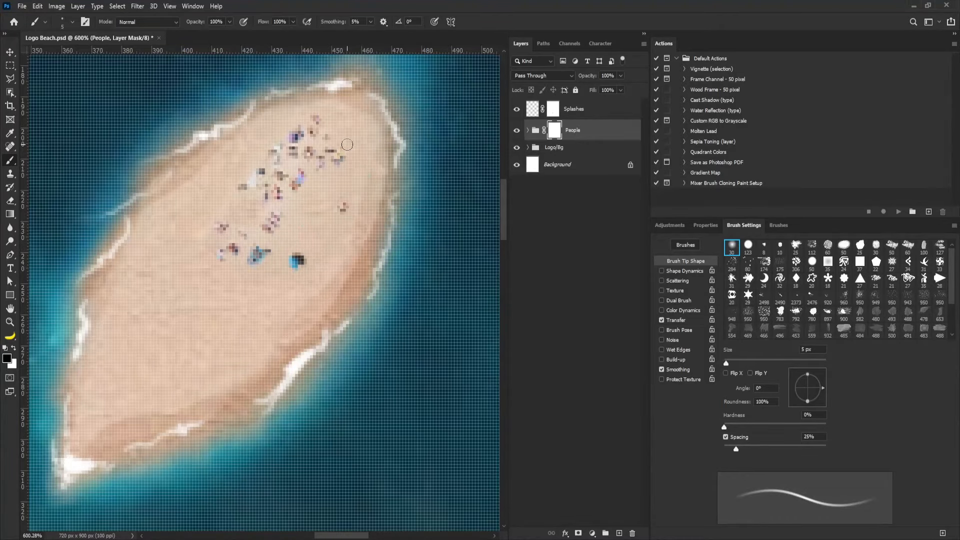
drag(345, 181, 293, 215)
drag(177, 390, 281, 253)
Mask out some umbrellas and figures in the round island's beachgoer clusters with the 5 px brush to vary them
drag(262, 313, 276, 235)
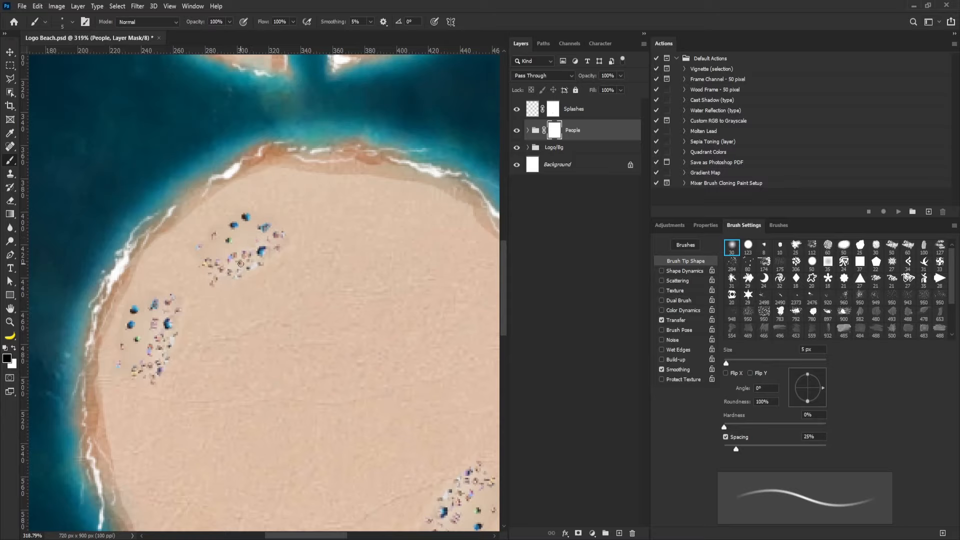
drag(154, 331, 159, 254)
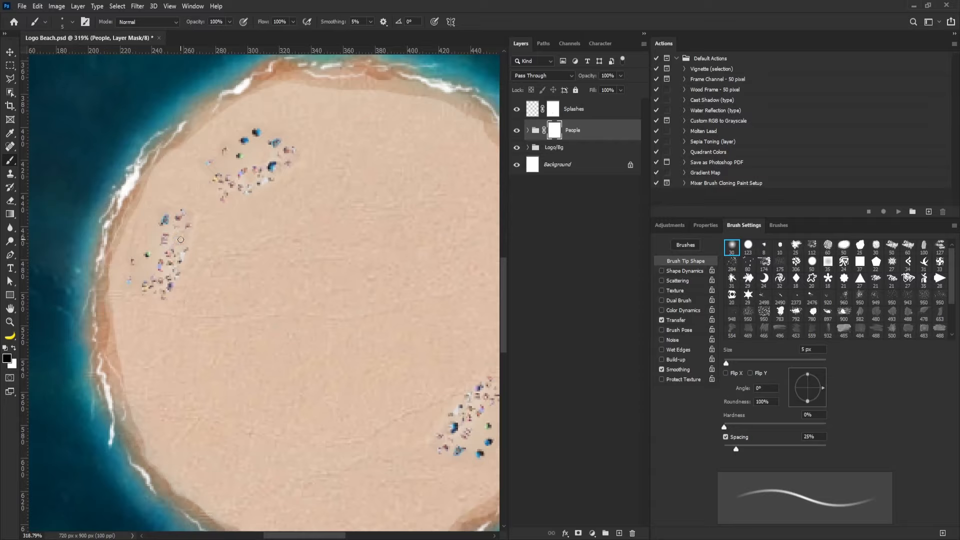
drag(311, 290, 225, 249)
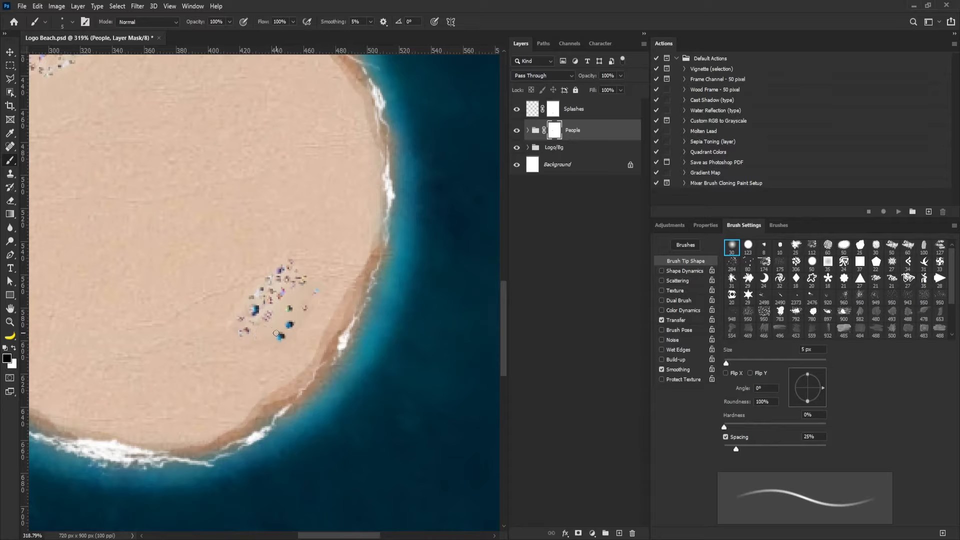
mouse_move(314, 227)
mouse_down()
mouse_move(295, 229)
mouse_move(313, 240)
mouse_move(293, 240)
mouse_move(305, 248)
mouse_move(289, 241)
mouse_move(303, 238)
mouse_up()
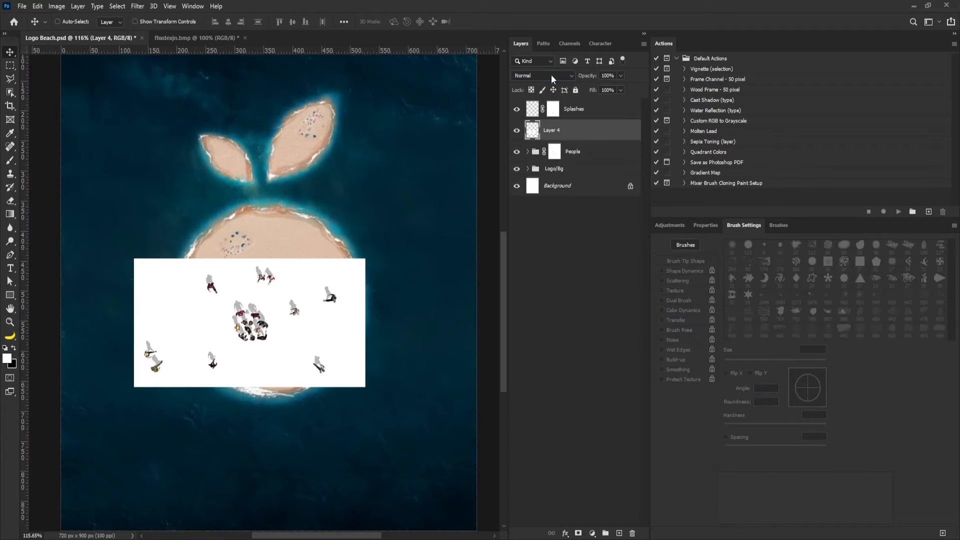
Set the walking-people image on Layer 4 to Multiply blending and convert it to a smart object
click(551, 74)
click(535, 116)
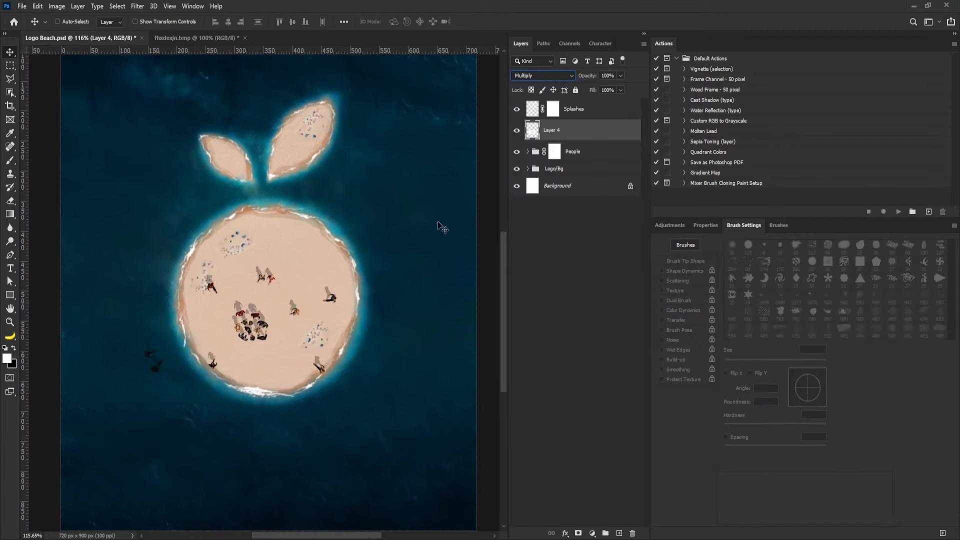
right_click(581, 132)
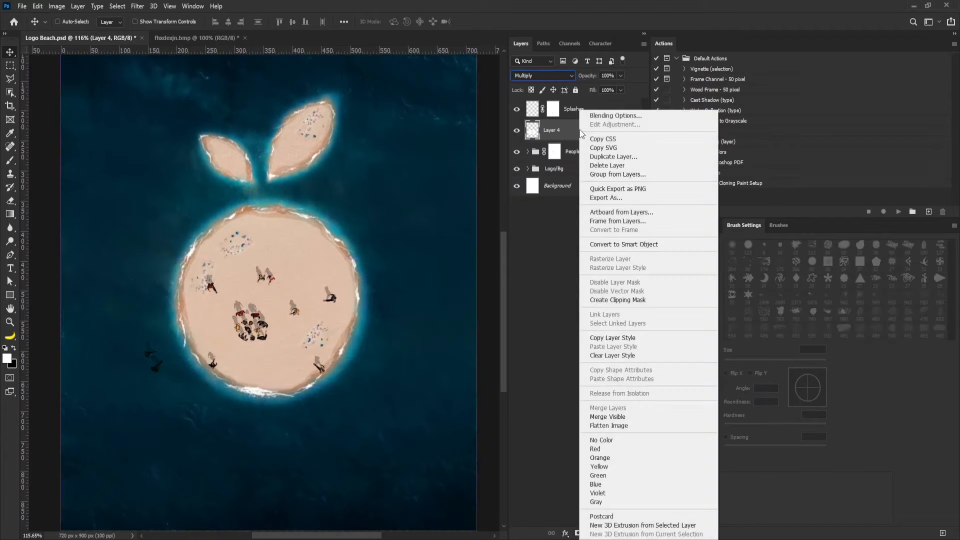
click(616, 244)
Scale the walking-people layer down to about 20.5% and place it near the upper-right shore of the round island
key(ctrl+t)
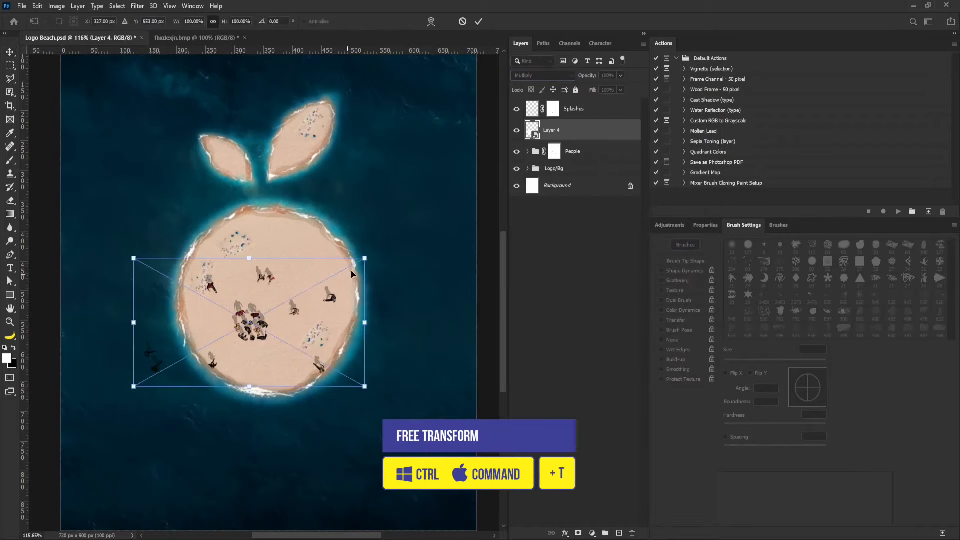
drag(364, 261, 351, 245)
mouse_move(308, 271)
mouse_down()
mouse_move(308, 245)
mouse_move(314, 281)
mouse_move(344, 284)
mouse_move(315, 268)
mouse_up()
key(Return)
key(ctrl+t)
key(Return)
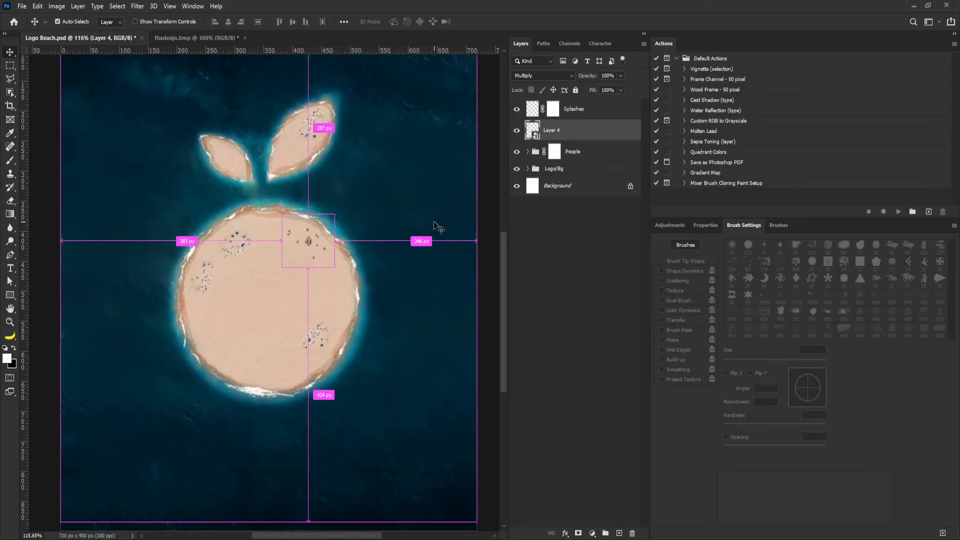
Duplicate the walking-people layer and place a rotated copy on the lower-left part of the round island
key(ctrl+j)
drag(320, 244, 226, 329)
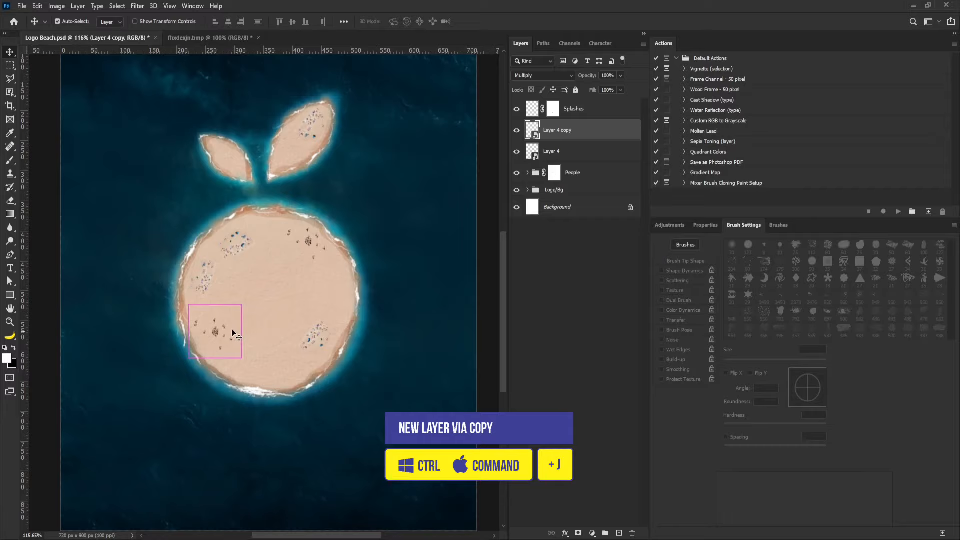
key(ctrl+t)
drag(249, 313, 358, 319)
key(Return)
Spread five more copies of the walking people over the round island, rotating the last one to about 110°
key(ctrl+j)
key(ctrl+j)
key(ctrl+j)
key(ctrl+j)
key(ctrl+t)
key(Return)
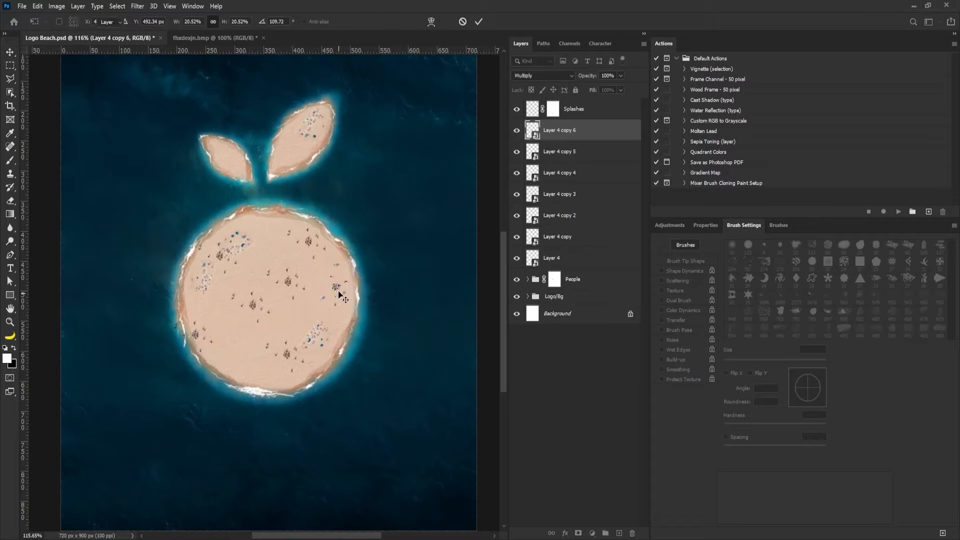
Add another copy of the walking people to the round island's lower-left area and rotate it
key(ctrl+j)
drag(327, 280, 223, 326)
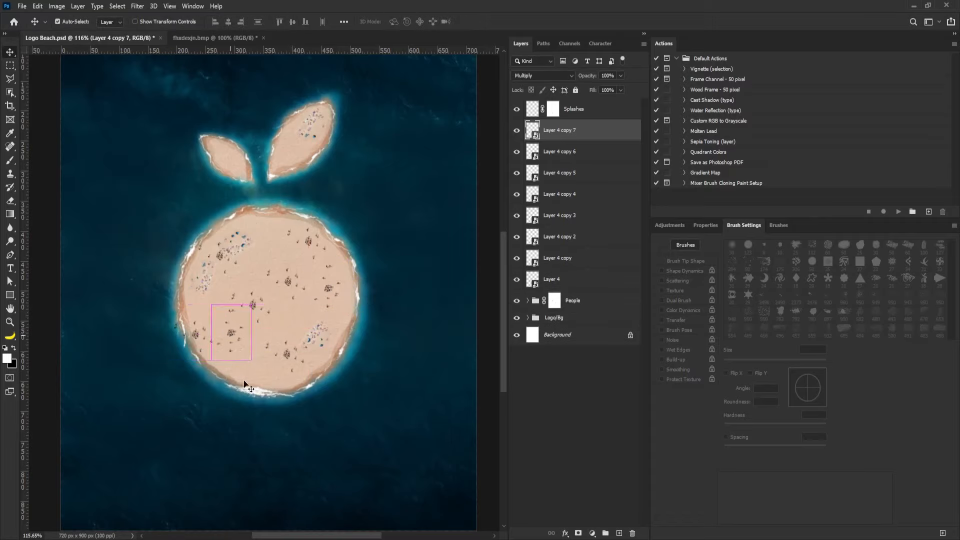
key(ctrl+t)
drag(245, 382, 295, 336)
key(Return)
Spread further walking-people copies onto the round island and both leaves, rotating the larger leaf's copy to about 127° to fit
drag(237, 336, 295, 162)
key(ctrl+j)
key(ctrl+j)
key(ctrl+j)
key(ctrl+j)
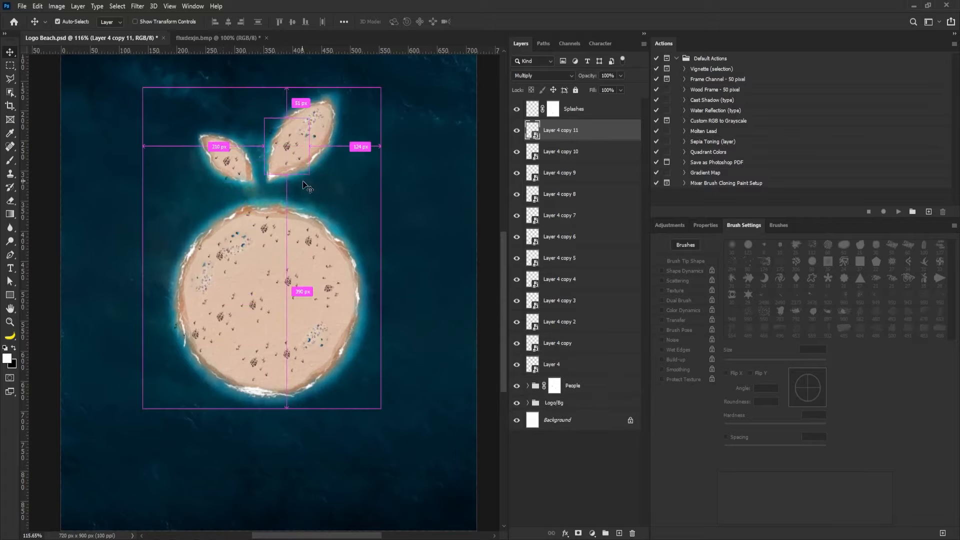
key(ctrl+t)
drag(338, 141, 301, 179)
drag(292, 145, 295, 154)
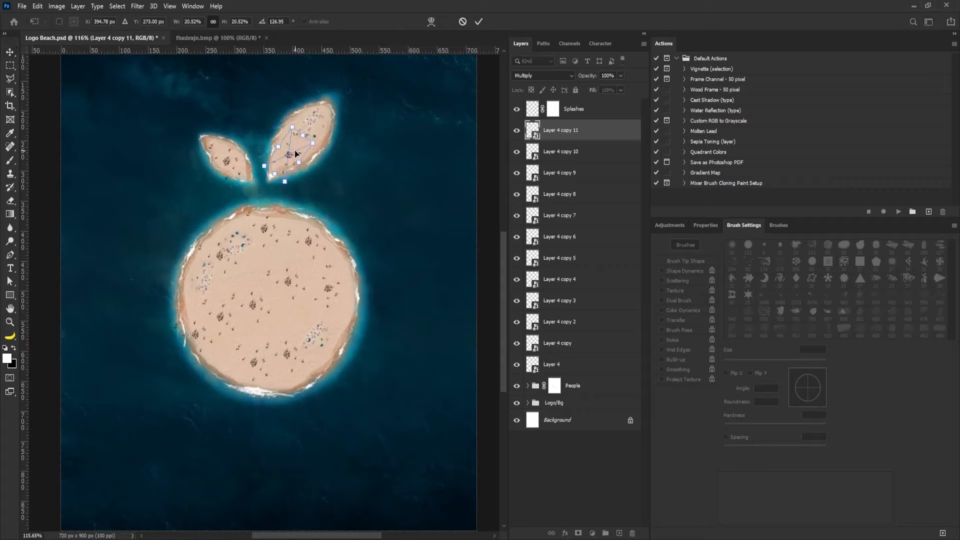
key(Return)
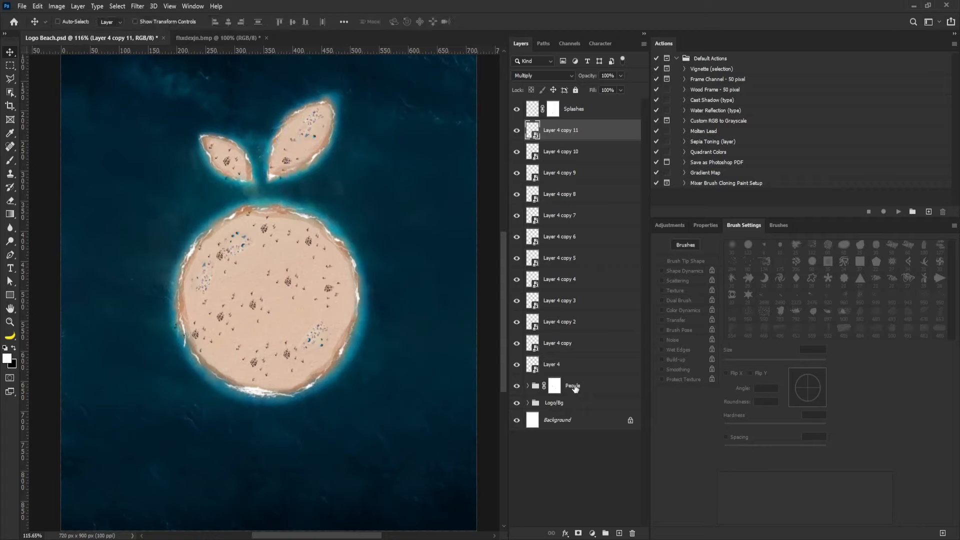
Group all the walking-people layers, name the group Crowd and add a layer mask to it
shift+click(558, 373)
click(604, 534)
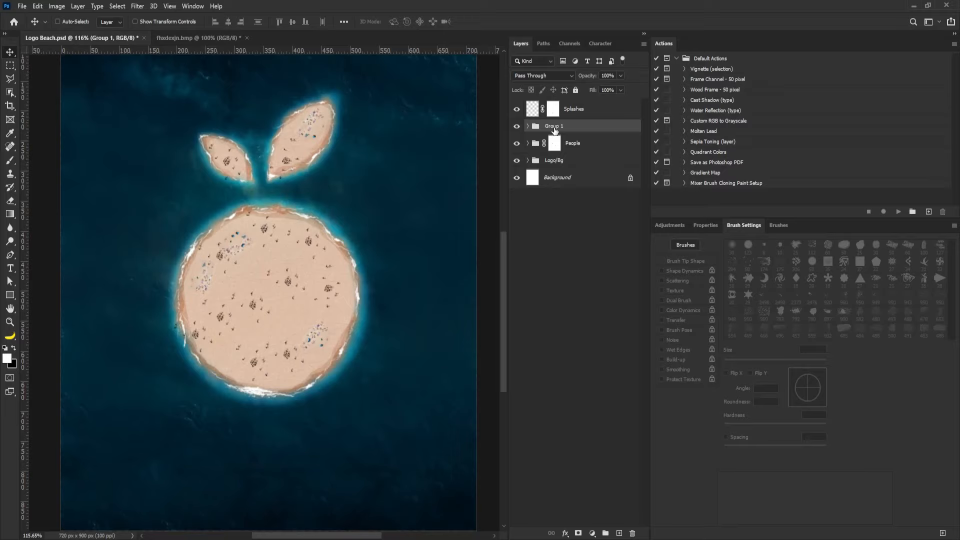
double_click(553, 126)
text(Crowd)
key(Return)
click(578, 534)
drag(219, 241, 363, 268)
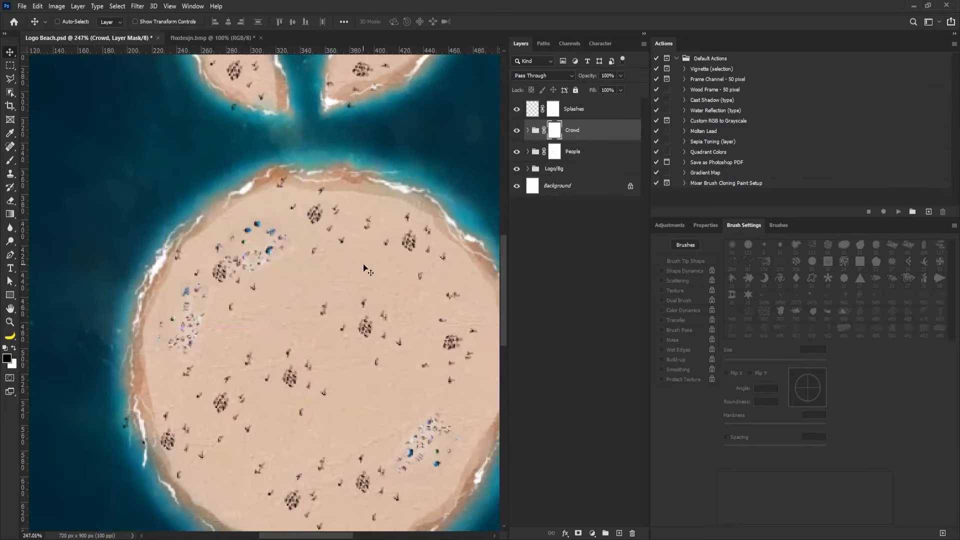
Set up a hard round 9 px brush with Transfer off for the Crowd mask, and save the document
key(b)
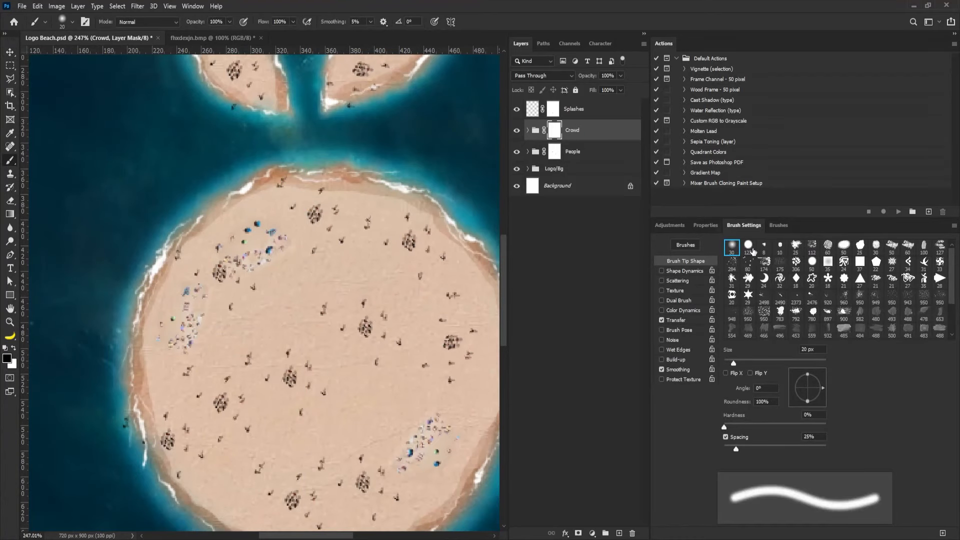
key(ctrl+s)
key(bracketleft)
key(bracketleft)
key(bracketleft)
key(bracketleft)
key(bracketleft)
key(bracketleft)
key(bracketleft)
key(bracketleft)
key(bracketleft)
key(bracketleft)
key(bracketleft)
key(bracketleft)
click(661, 321)
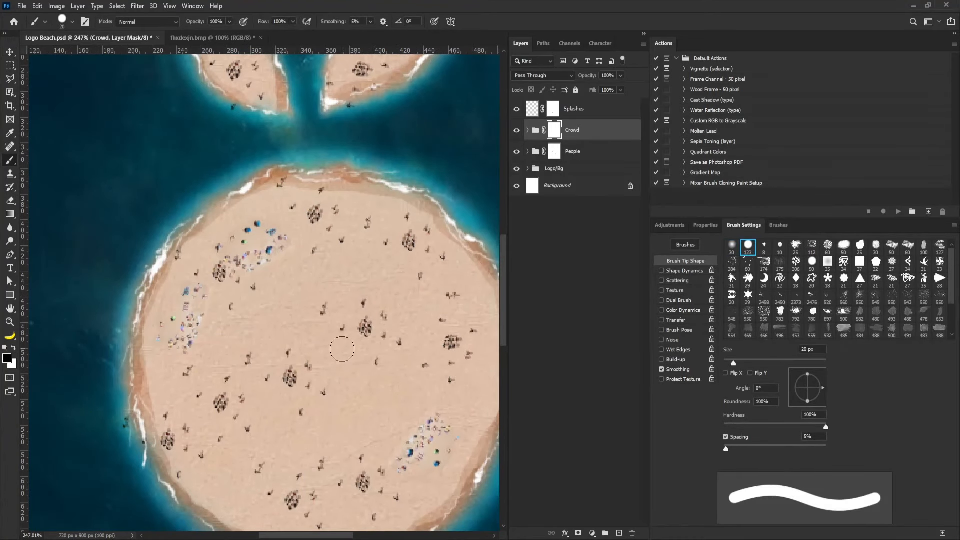
key(bracketleft)
key(bracketleft)
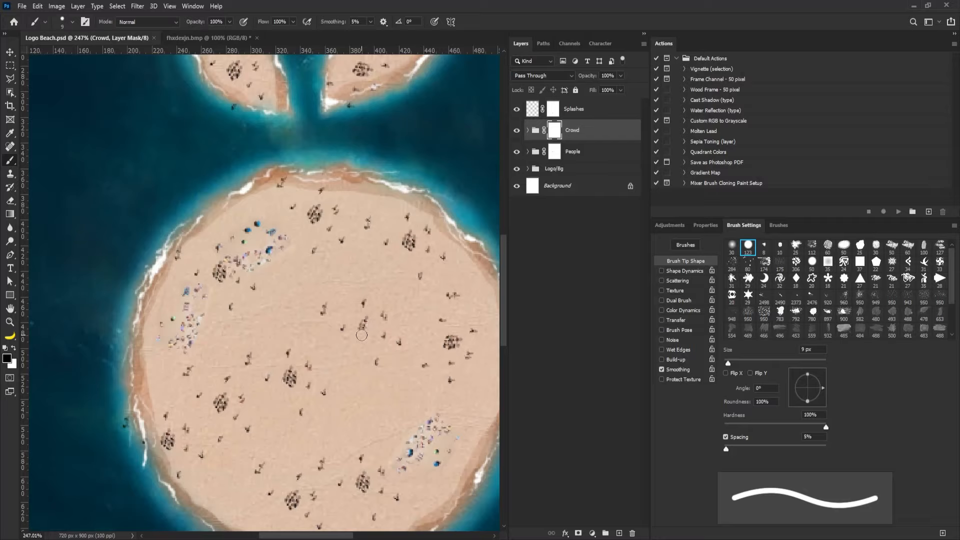
Paint on the Crowd mask to hide figures in the dense clusters across the round island
click(361, 330)
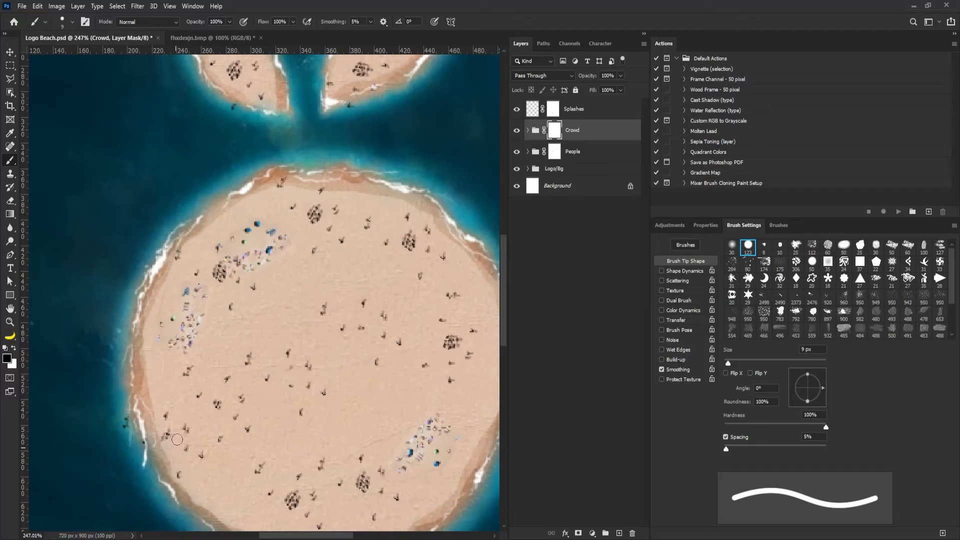
scroll(176, 439, down, 3)
scroll(235, 430, right, 3)
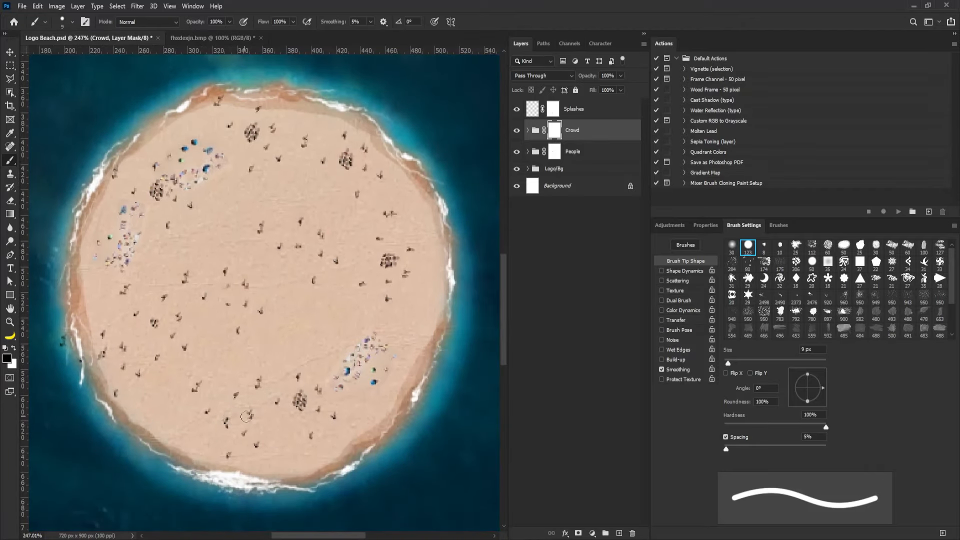
scroll(307, 409, right, 2)
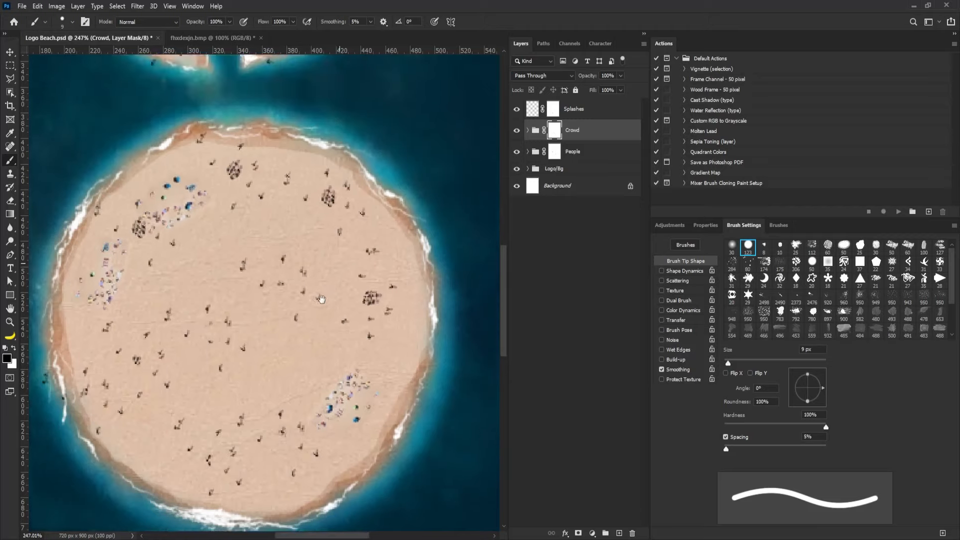
scroll(370, 320, up, 3)
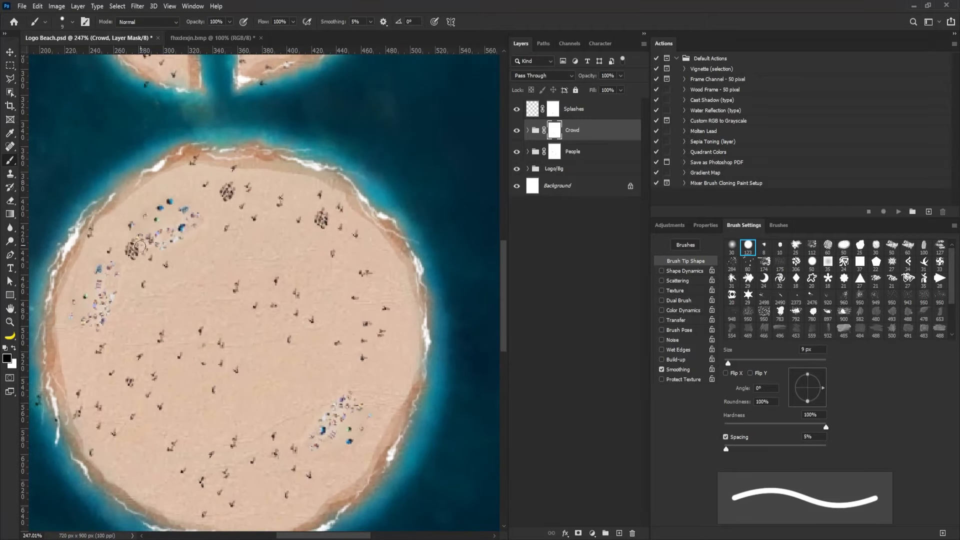
drag(139, 246, 139, 247)
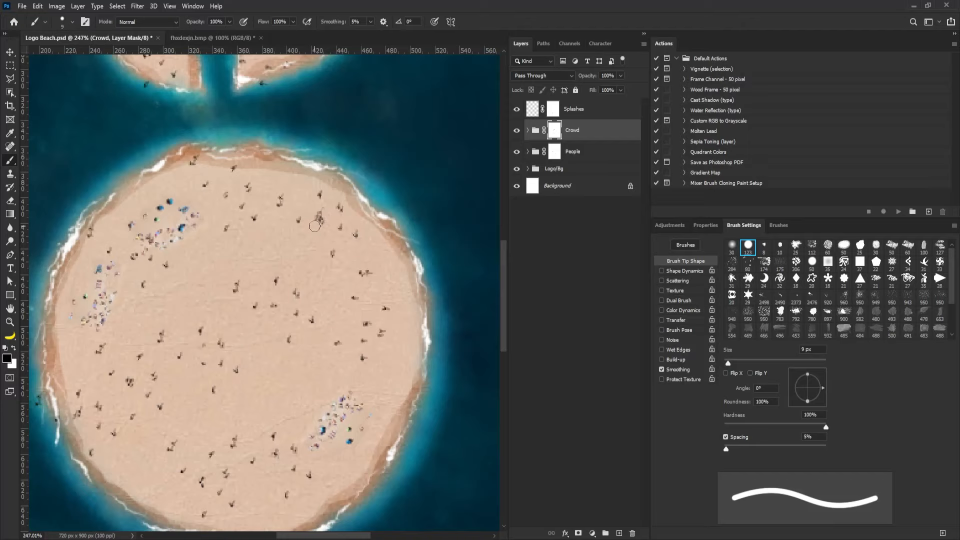
Thin out the dense cluster of walkers on the smaller leaf by painting on the Crowd mask
scroll(210, 219, up, 5)
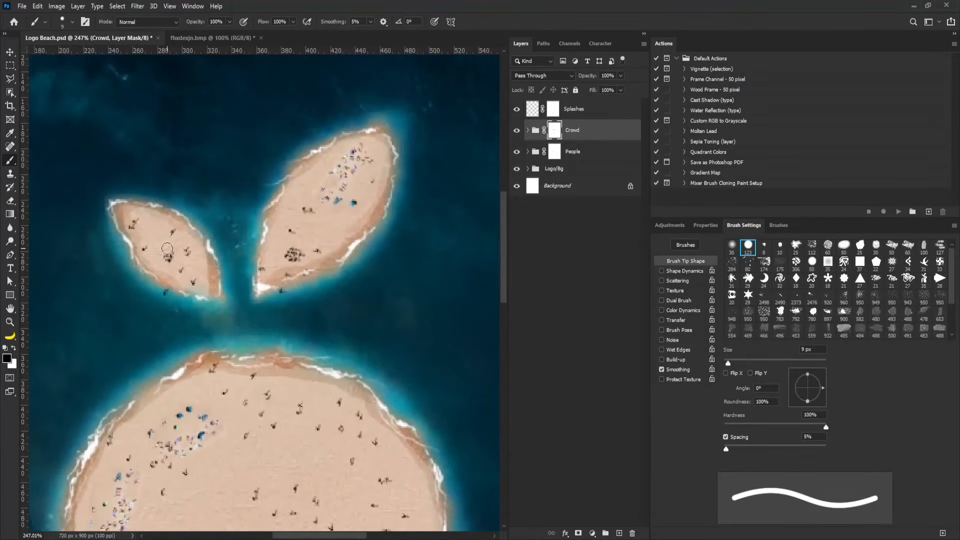
drag(272, 163, 228, 184)
drag(276, 220, 270, 213)
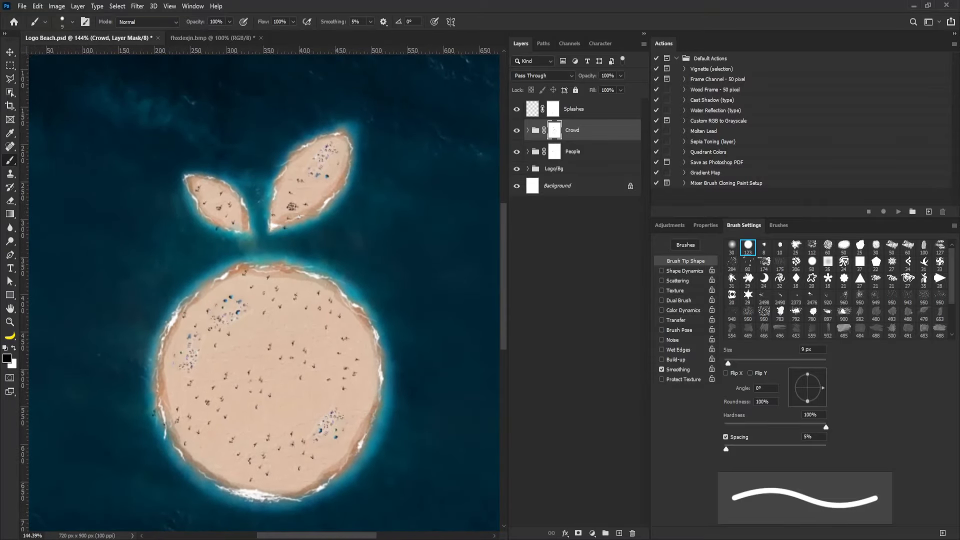
drag(337, 358, 337, 359)
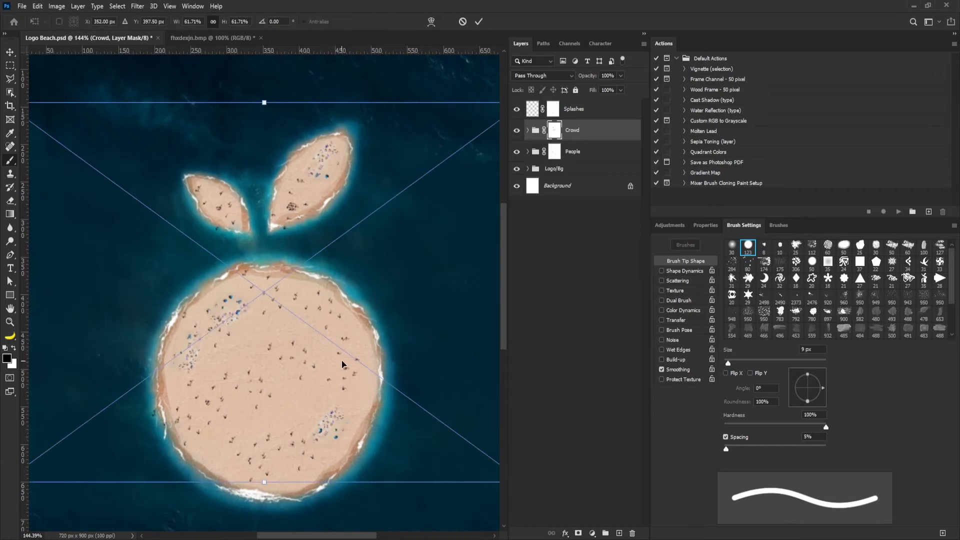
Place the Tree palm image, shrink it to a tiny palm and position it on the smaller leaf
drag(202, 217, 293, 291)
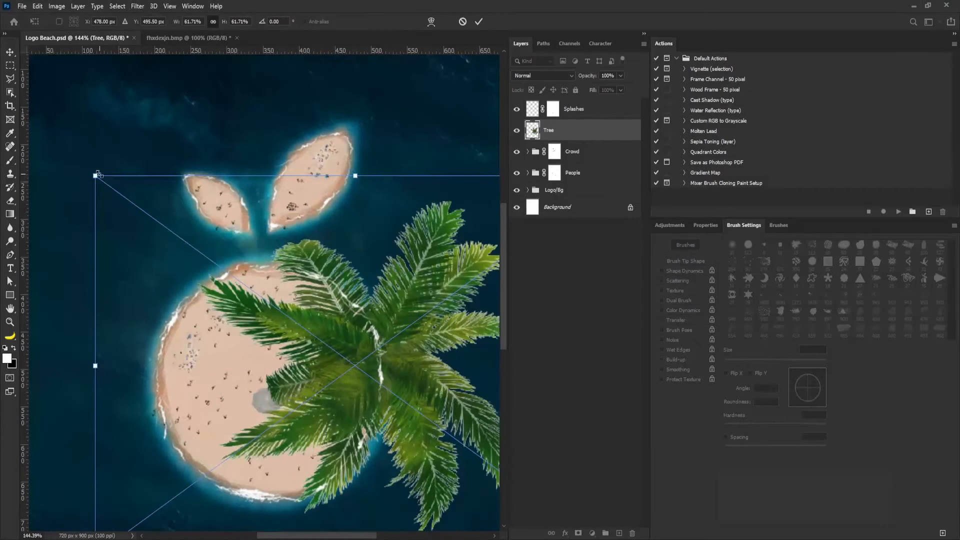
mouse_move(96, 176)
mouse_down()
mouse_move(134, 229)
mouse_move(277, 370)
mouse_move(362, 365)
mouse_move(221, 190)
mouse_move(197, 186)
mouse_move(214, 194)
mouse_move(215, 174)
mouse_move(238, 214)
mouse_move(172, 193)
mouse_move(203, 224)
mouse_up()
key(Return)
key(v)
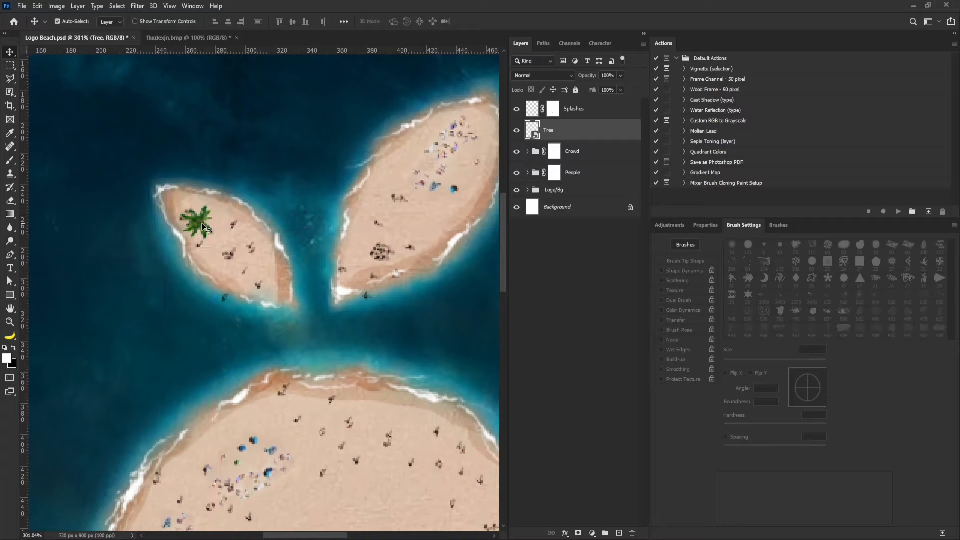
Duplicate the palm beside the first on the smaller leaf and scale both palms down together
key(ctrl+j)
drag(203, 228, 239, 257)
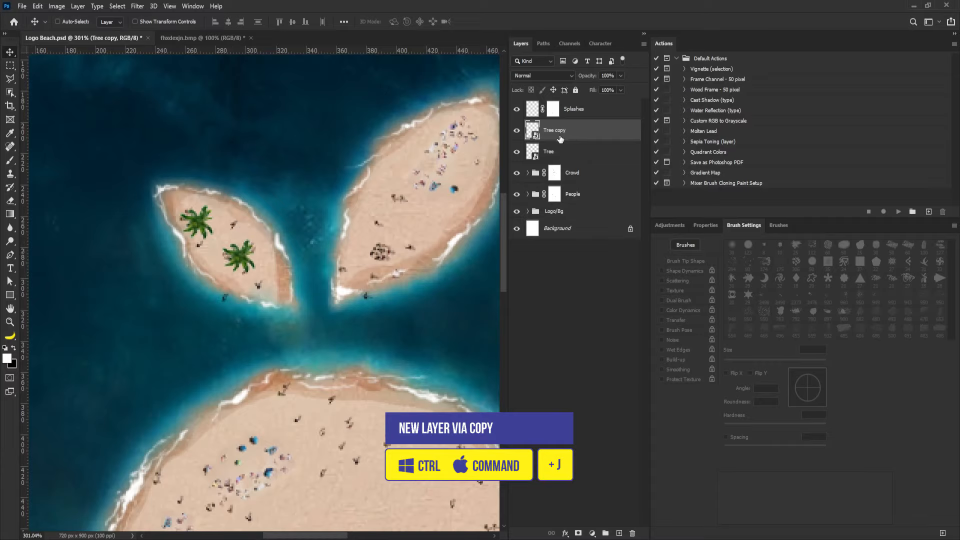
shift+click(557, 150)
key(ctrl+t)
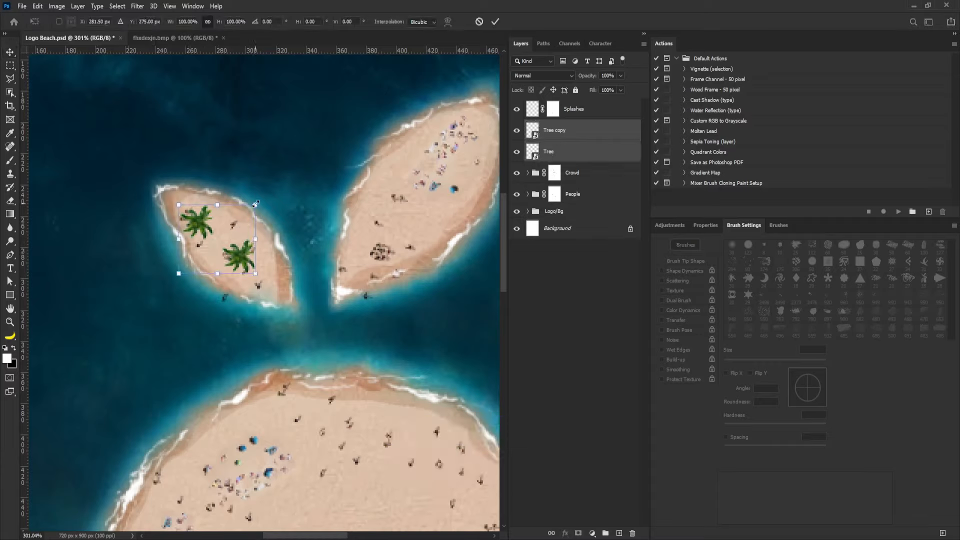
drag(255, 204, 190, 201)
key(Return)
Place more copies of the palm on both leaves and two on the upper part of the round island
right_click(210, 224)
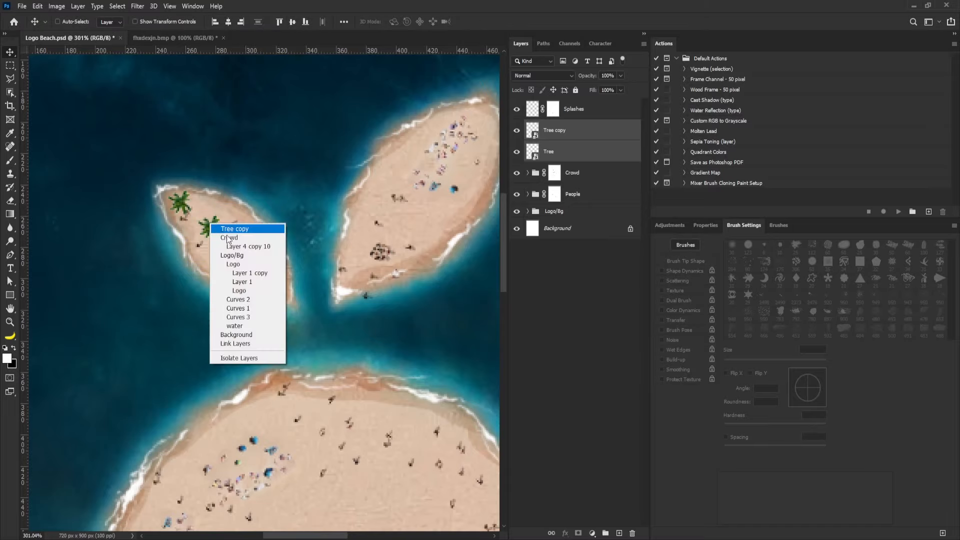
click(230, 228)
drag(214, 235, 410, 158)
drag(410, 158, 469, 166)
scroll(431, 259, down, 4)
drag(432, 258, 365, 204)
drag(401, 157, 373, 376)
drag(357, 421, 337, 337)
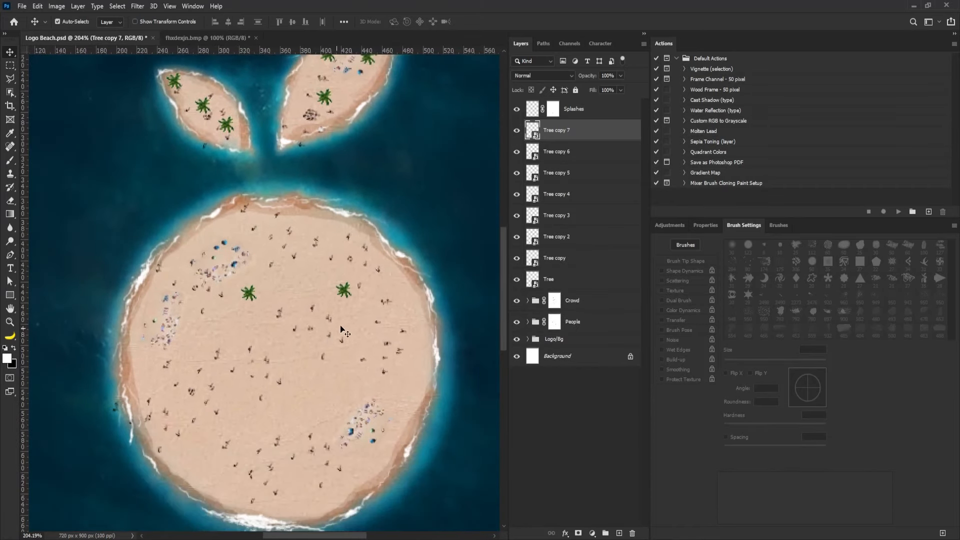
Scatter further copies of the palm across the rest of the round island
drag(345, 292, 176, 412)
alt+click(403, 384)
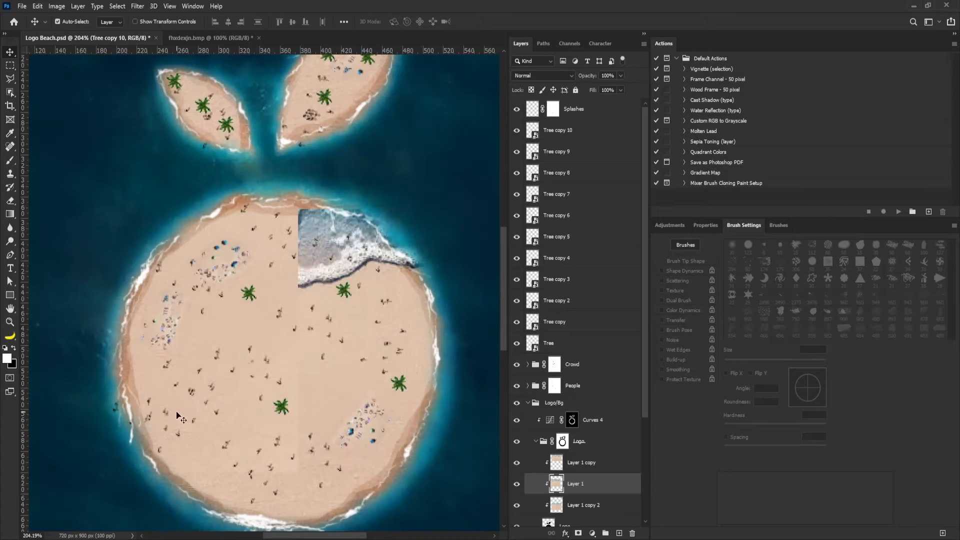
key(ctrl+z)
drag(398, 401, 195, 459)
drag(195, 442, 150, 355)
drag(151, 354, 283, 336)
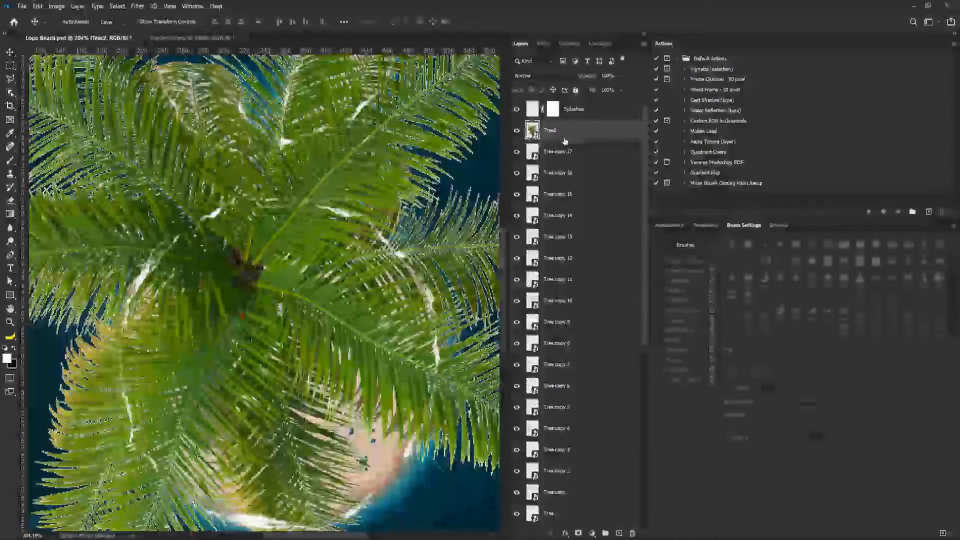
Convert the Tree2 palm layer to a smart object and shrink it to a small palm
right_click(579, 131)
click(630, 284)
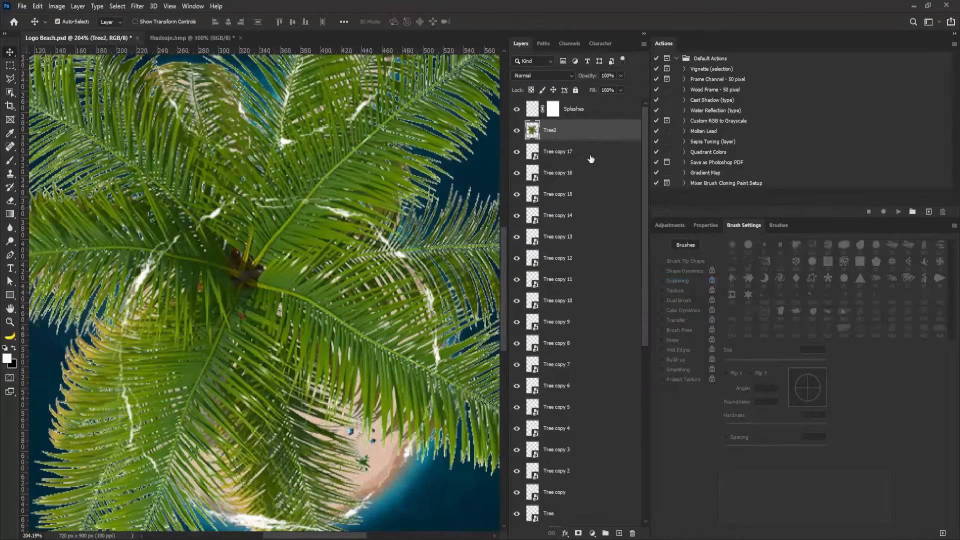
key(ctrl+0)
key(ctrl+t)
drag(99, 459, 336, 250)
key(Return)
Move the Tree2 palm among the other palms on the round island and fine-tune its size to match them
drag(311, 257, 419, 257)
key(ctrl+t)
key(Return)
key(ctrl+t)
drag(392, 349, 388, 345)
key(Return)
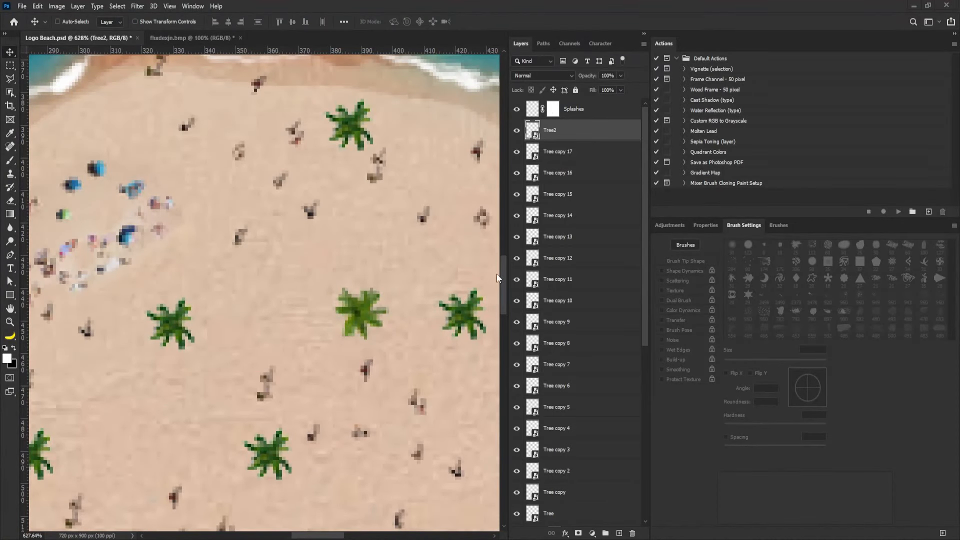
Scatter copies of the Tree2 palm among the existing palms on the round island
drag(425, 250, 331, 413)
drag(359, 423, 378, 285)
key(ctrl+z)
right_click(299, 389)
click(307, 394)
drag(305, 394, 263, 176)
scroll(325, 161, down, 4)
key(ctrl)
key(ctrl+j)
key(ctrl+0)
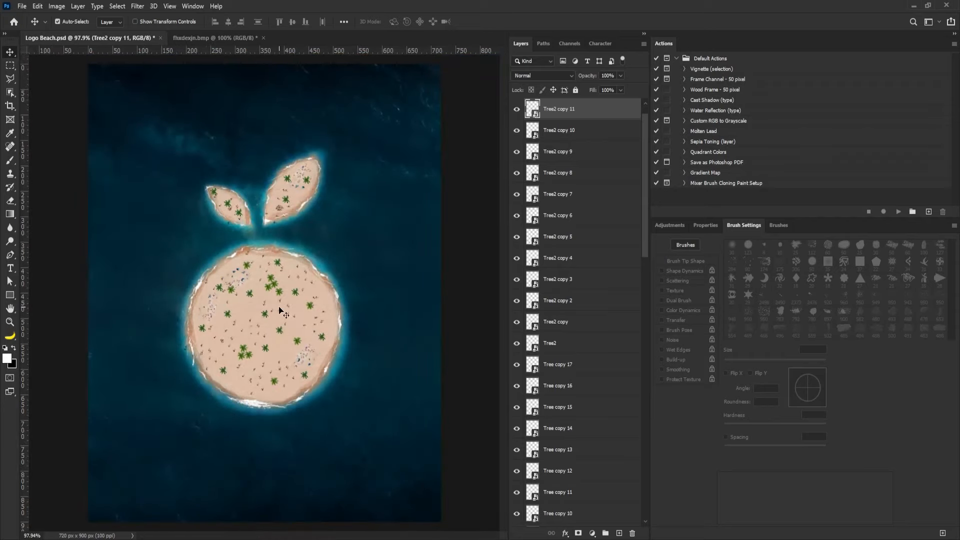
Add two more Tree2 copies, near the round island's bottom shore and at the lower end of the larger leaf
key(ctrl+j)
drag(257, 289, 265, 398)
key(ctrl+j)
drag(308, 289, 313, 289)
Group all the Tree and Tree2 palm layers into a group named Trees, and collapse the Crowd group
scroll(589, 274, down, 8)
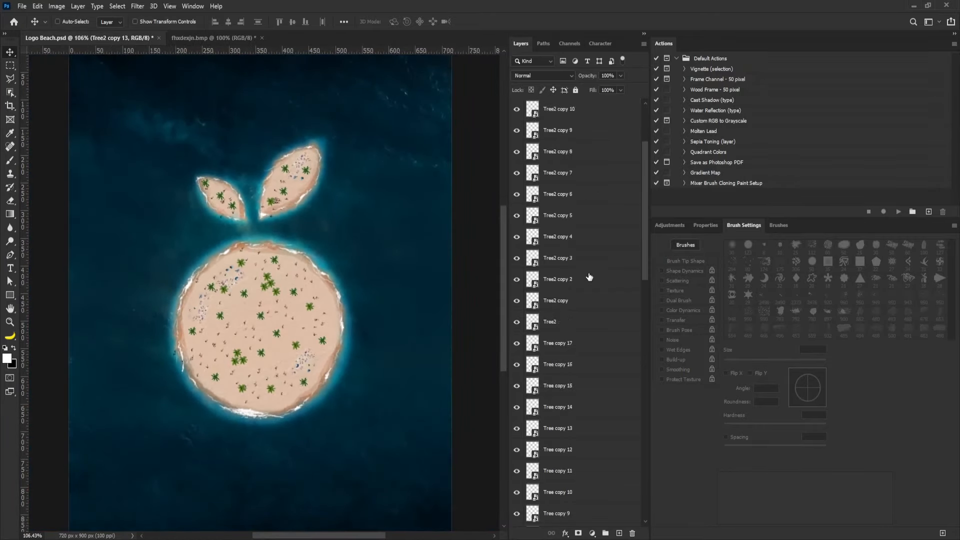
shift+click(567, 407)
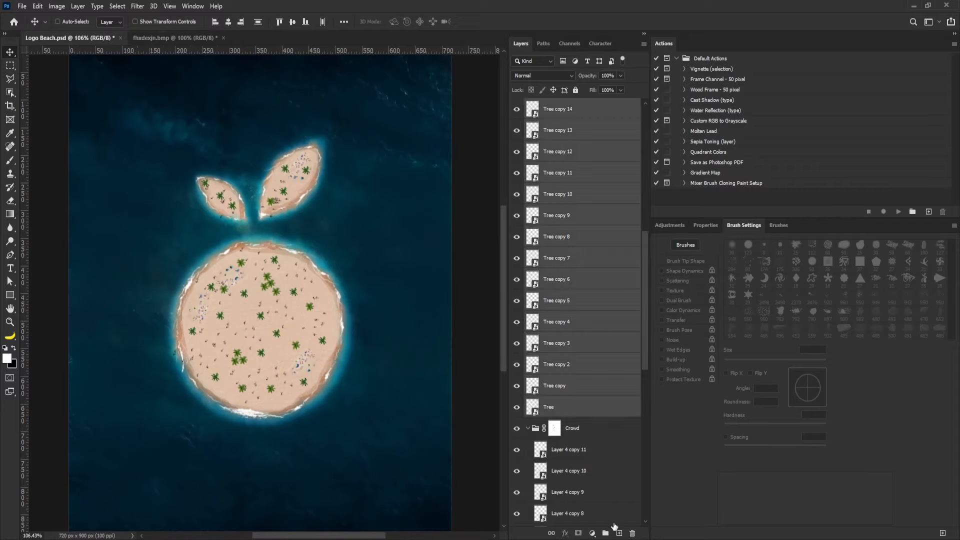
click(607, 532)
double_click(552, 105)
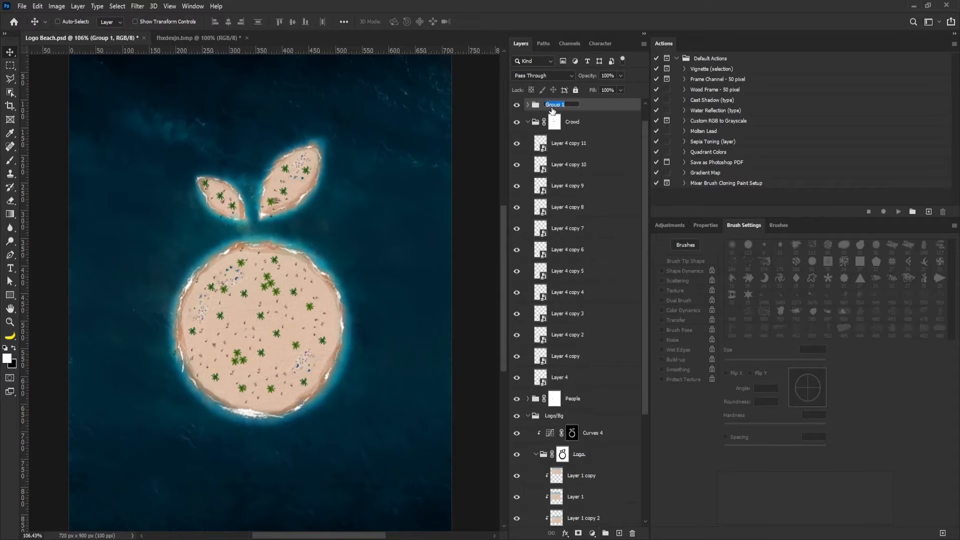
text(Trees)
key(Return)
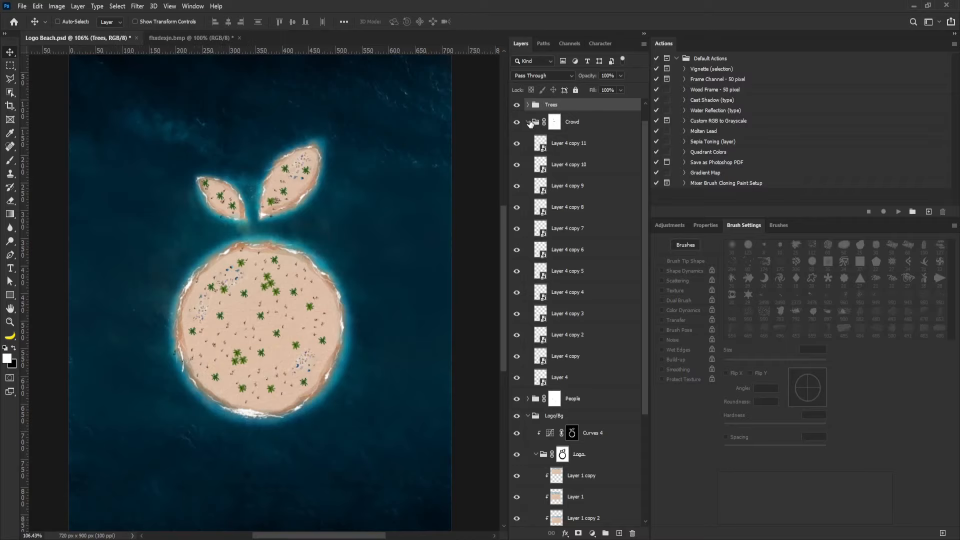
click(529, 122)
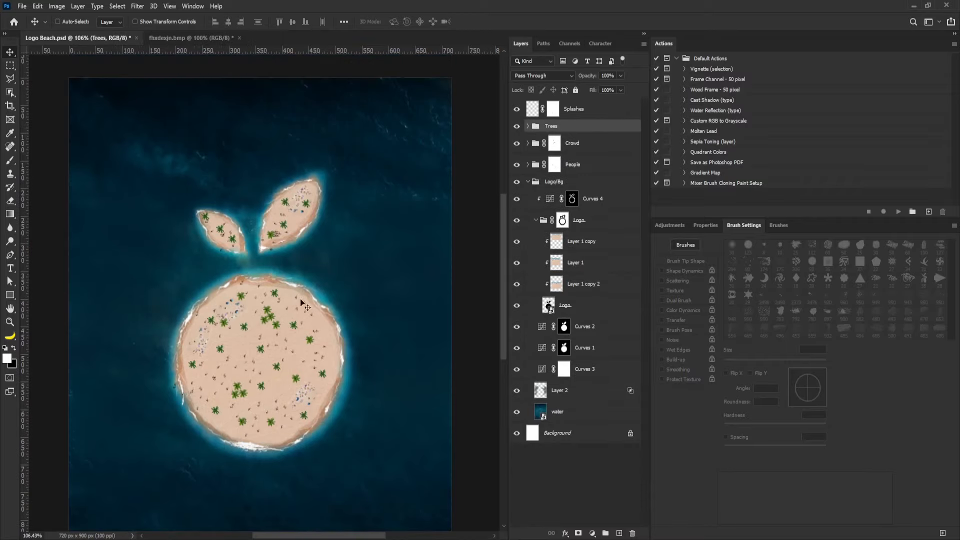
Duplicate the Trees group and convert the copy to a smart object
scroll(300, 305, up, 2)
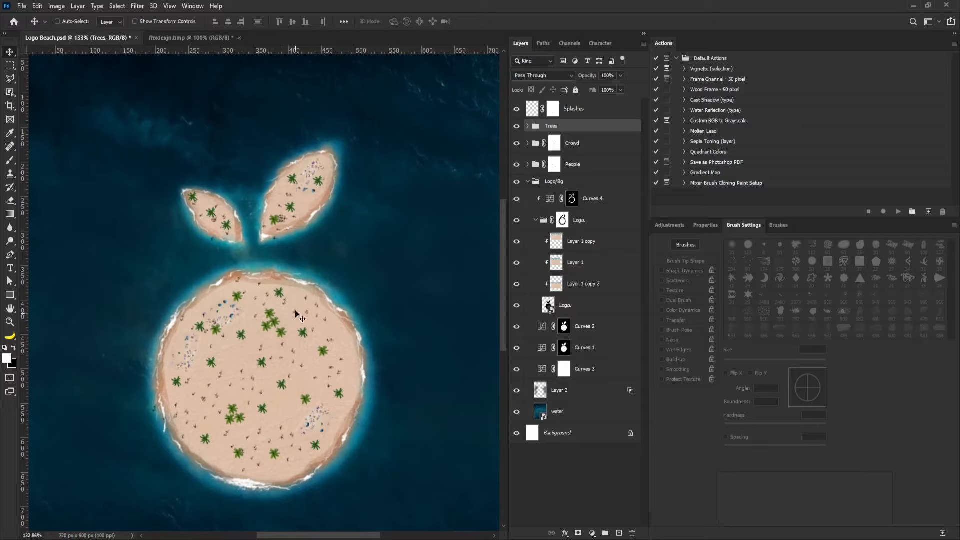
drag(558, 128, 619, 533)
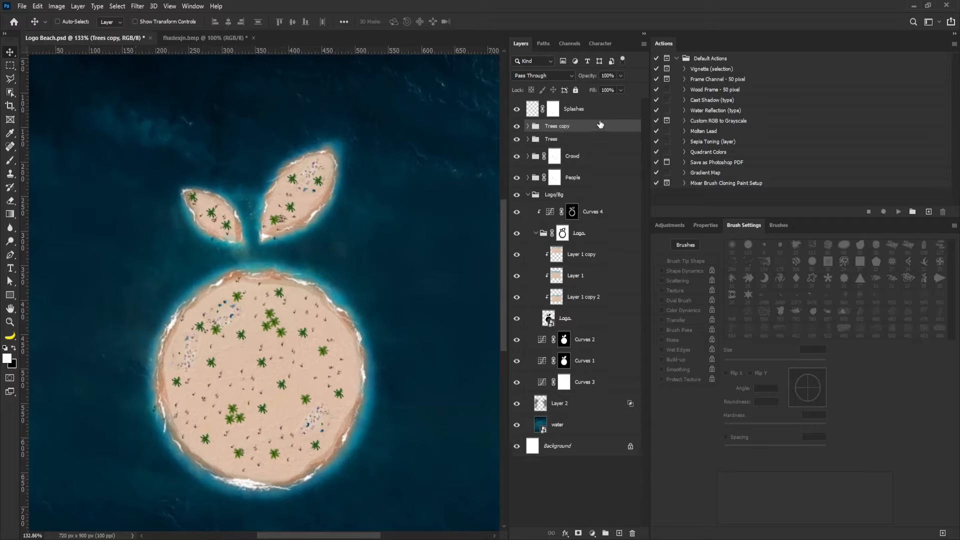
right_click(565, 129)
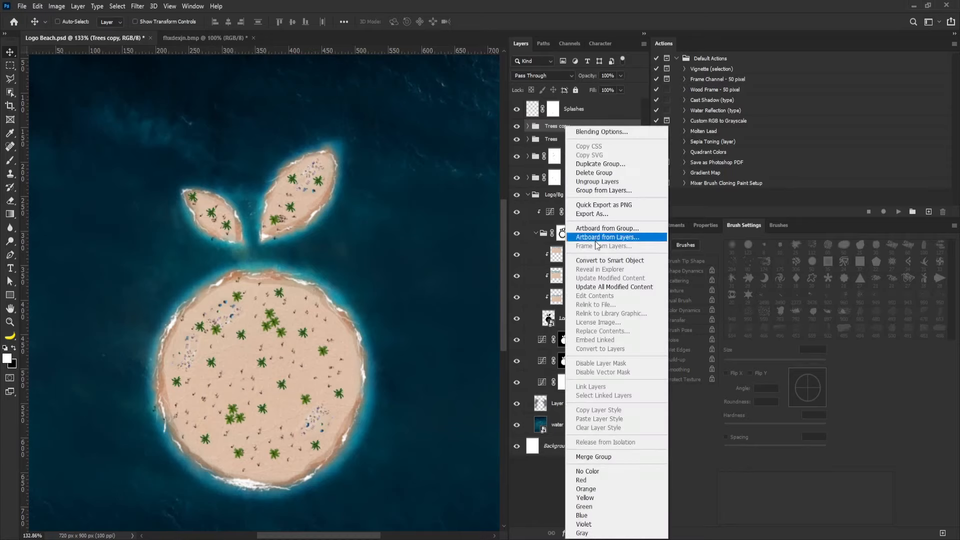
click(605, 260)
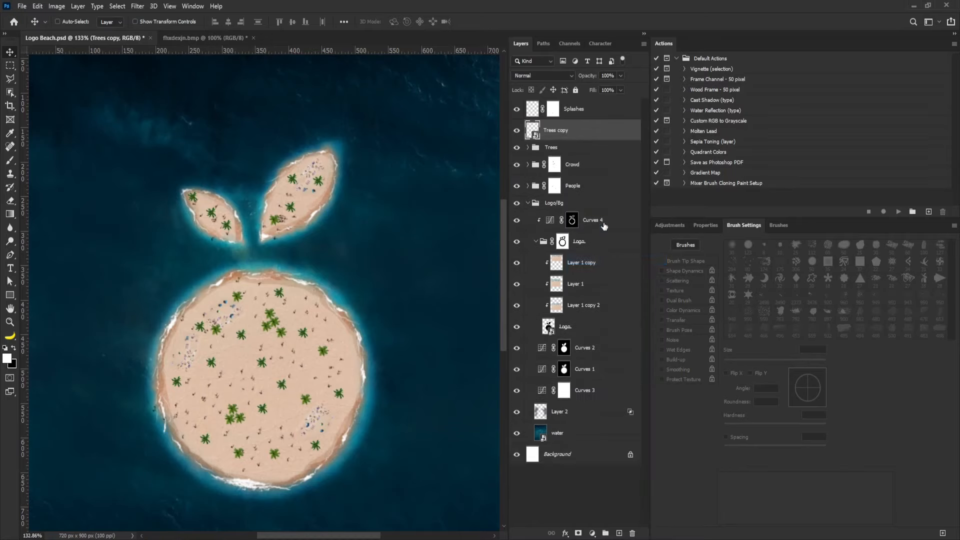
Load the Trees copy layer's outline as a selection, hide that layer and add a new layer above the Trees group
ctrl+click(533, 131)
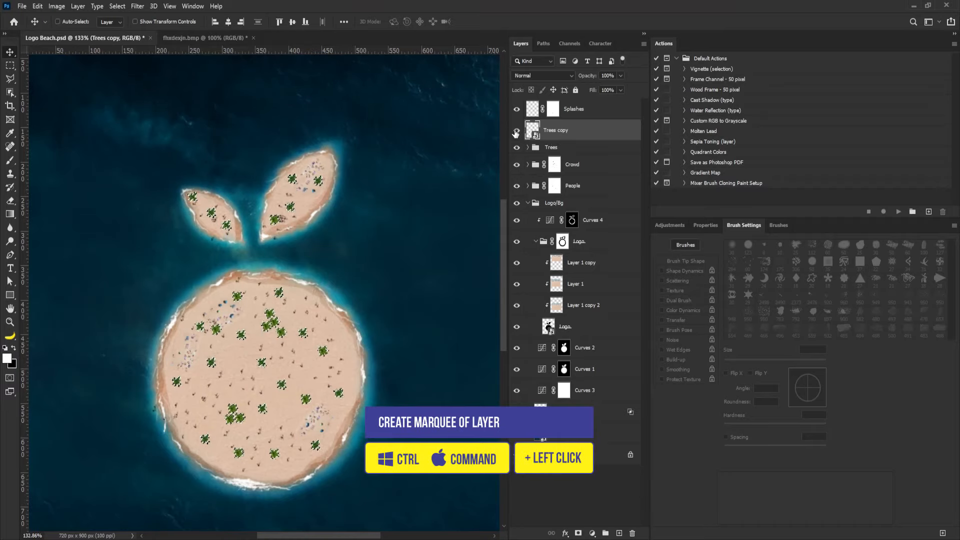
click(515, 131)
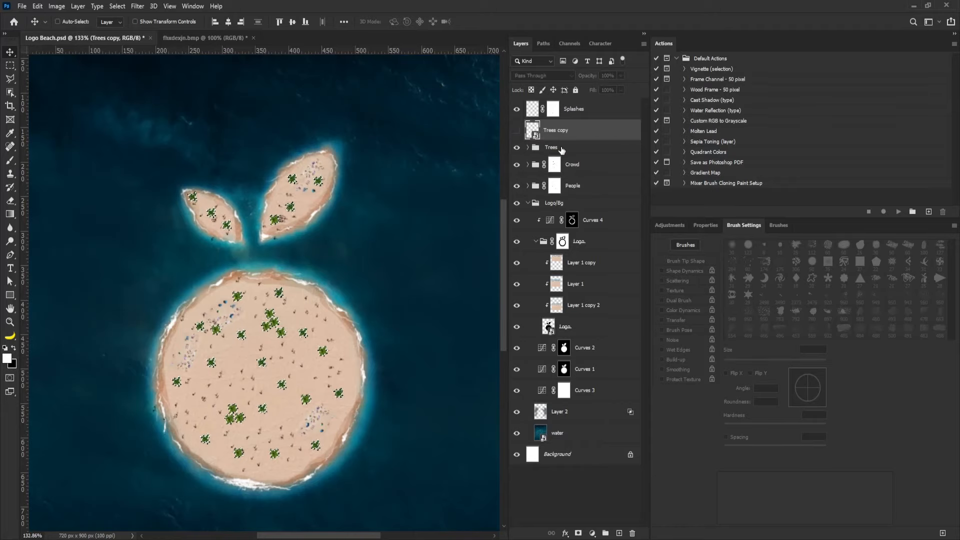
click(561, 148)
click(619, 533)
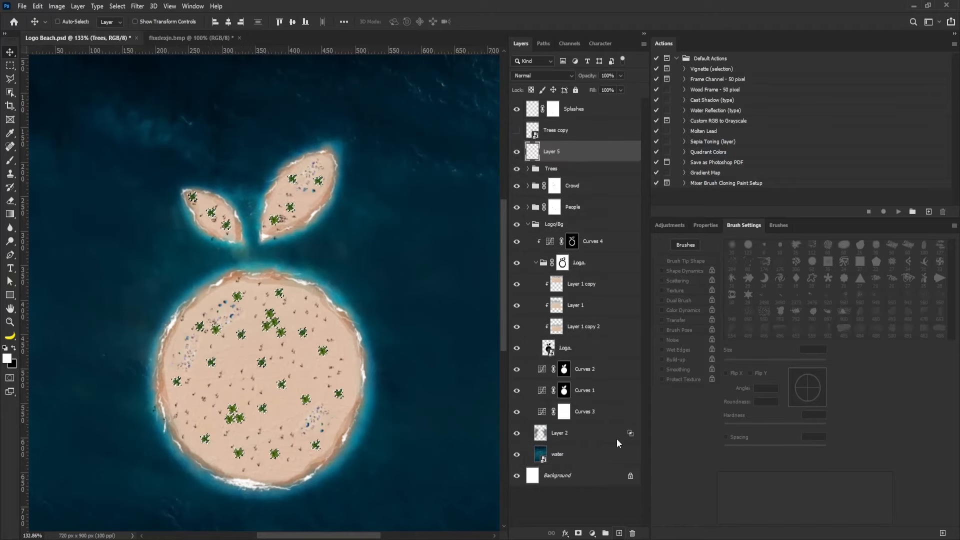
Place the new layer directly below the Trees group and rename it T Shadow
drag(573, 175, 559, 171)
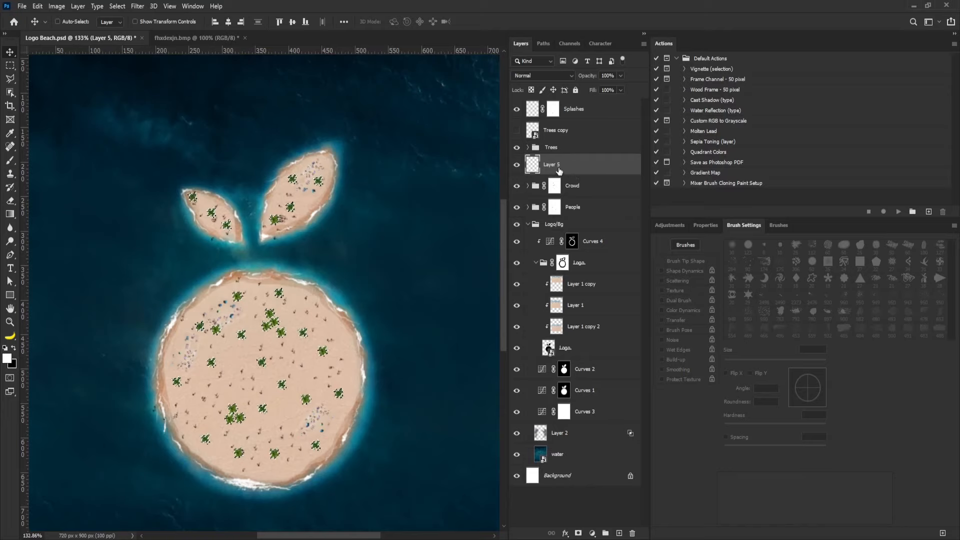
double_click(552, 164)
text(T)
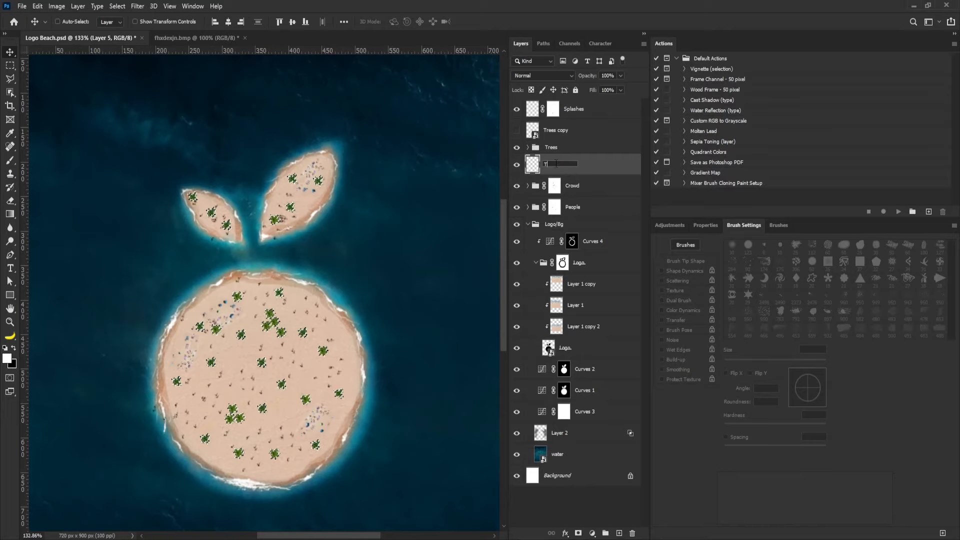
text( Shado)
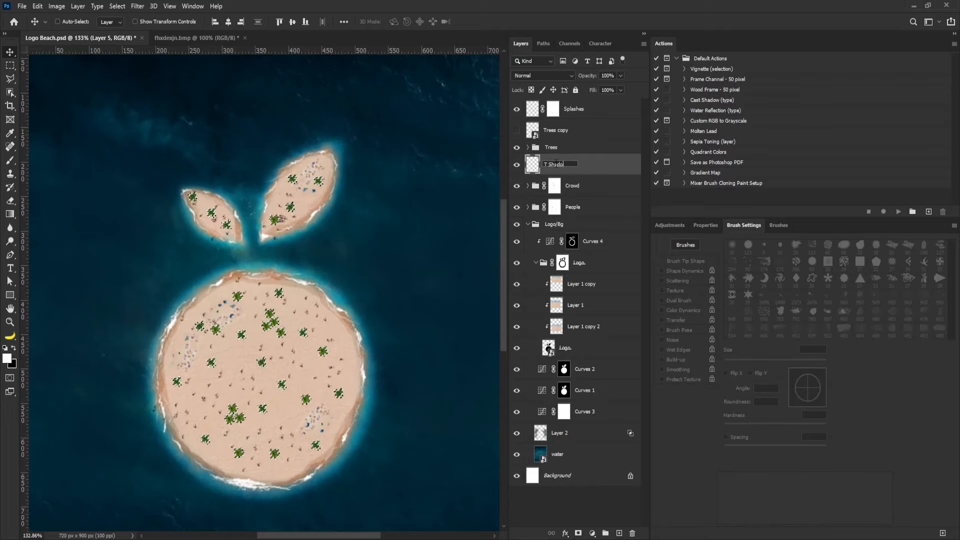
text(w)
key(Return)
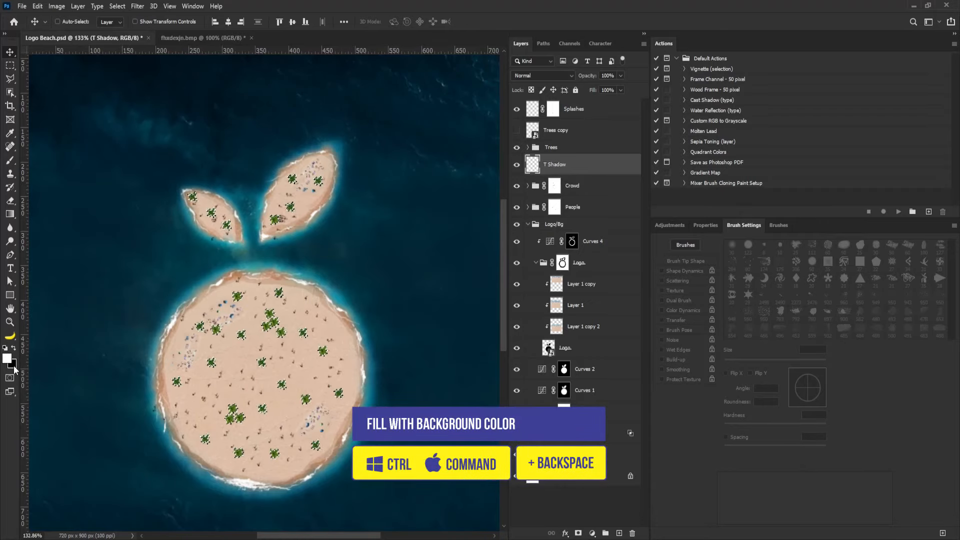
Fill the palm selection with black on the T Shadow layer, deselect, and soften the shadow with a slight Gaussian Blur
key(ctrl+BackSpace)
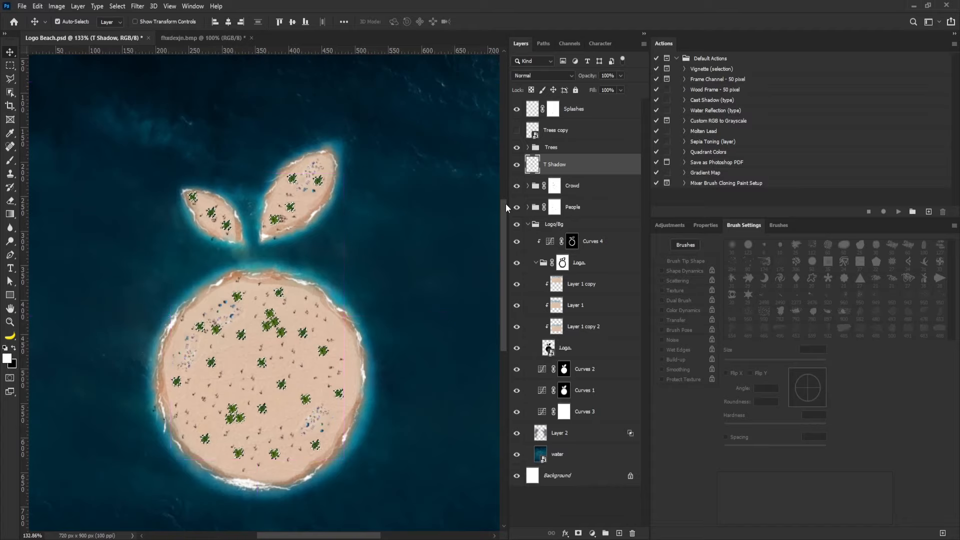
key(ctrl+d)
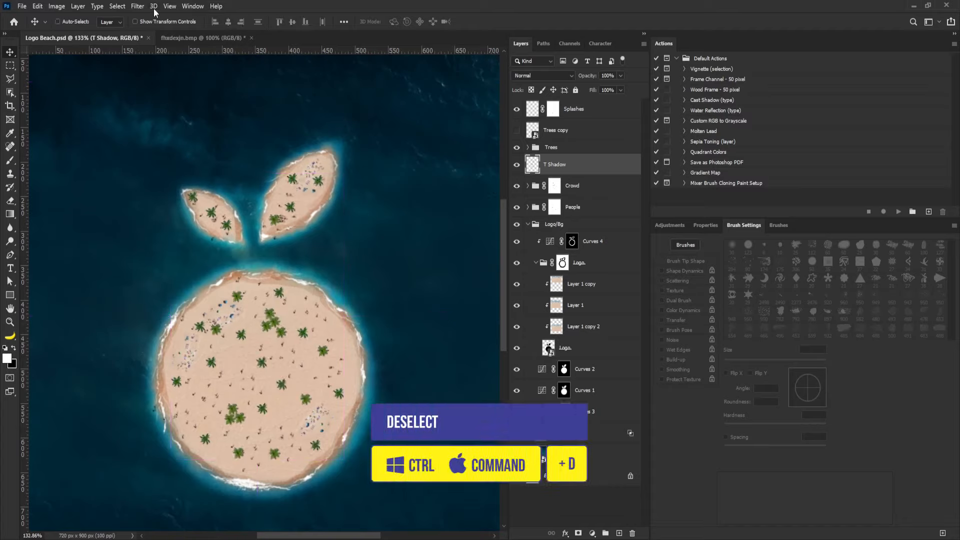
click(138, 7)
mouse_move(164, 123)
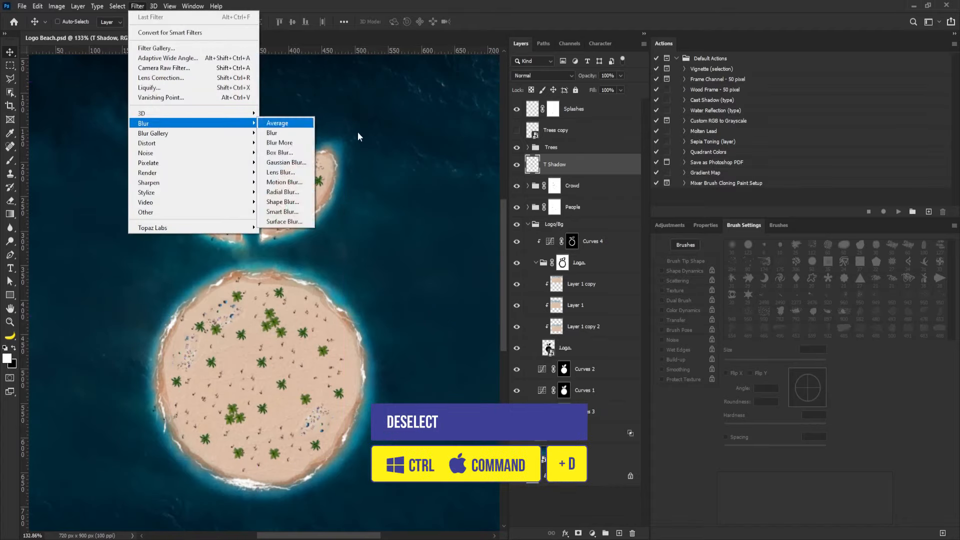
click(307, 164)
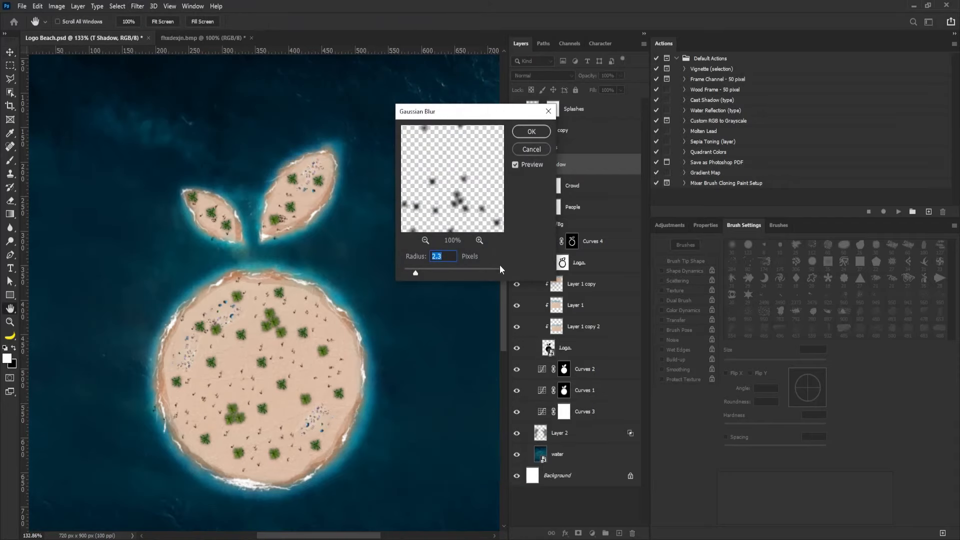
drag(409, 274, 406, 274)
click(531, 132)
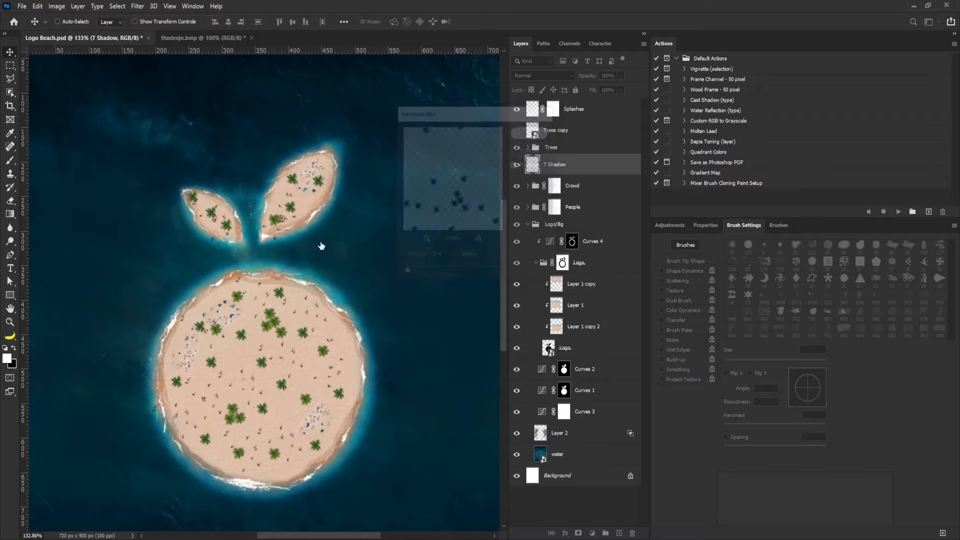
Scale the T Shadow layer to about 99% and lower its opacity to about 51%
key(ctrl+t)
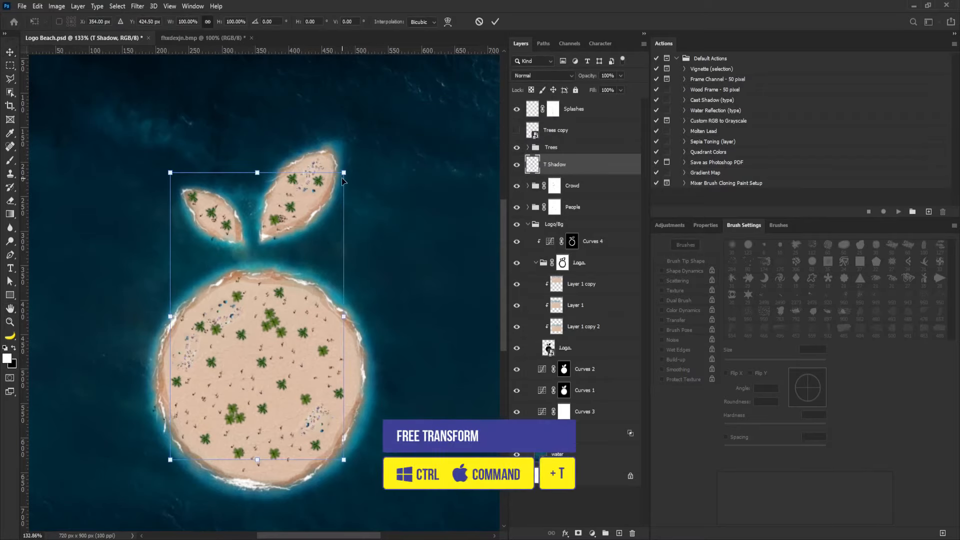
drag(343, 173, 342, 172)
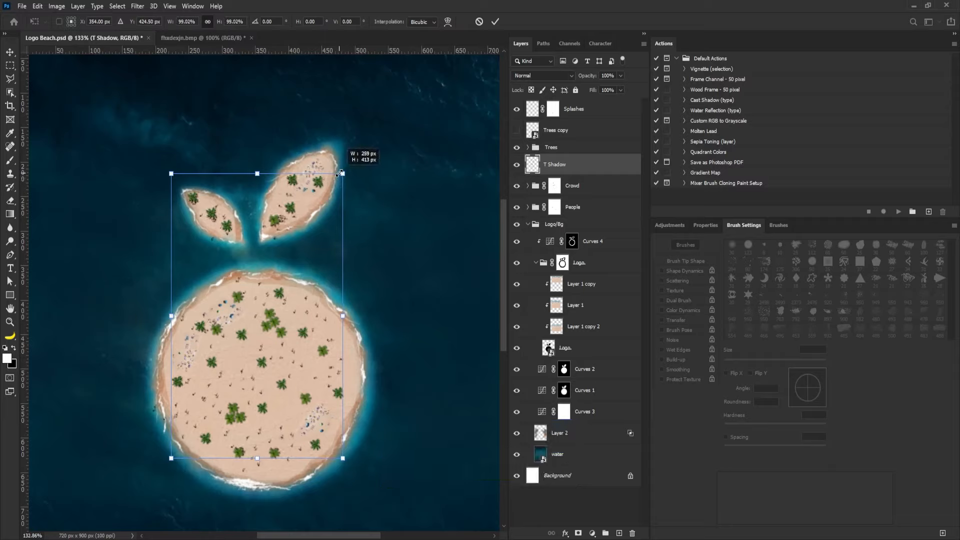
key(Return)
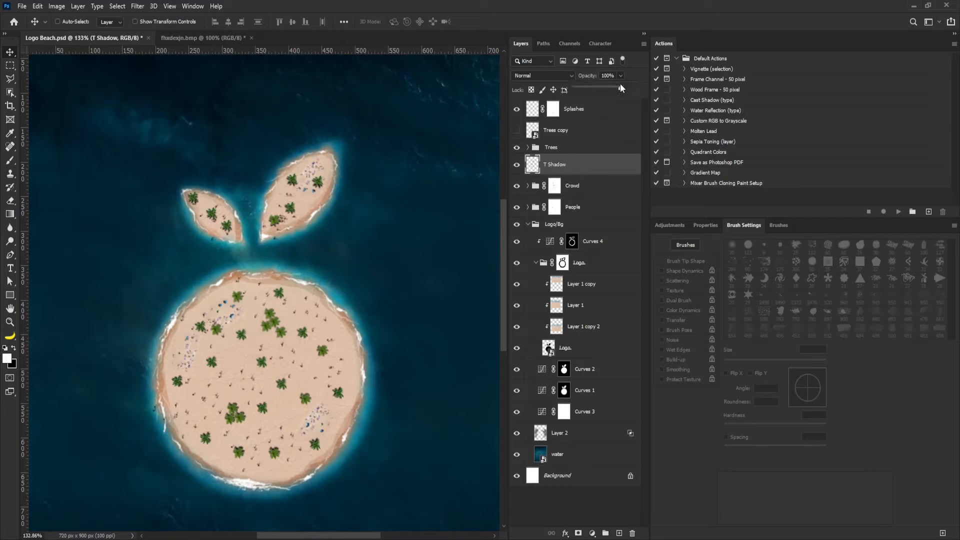
drag(620, 88, 605, 90)
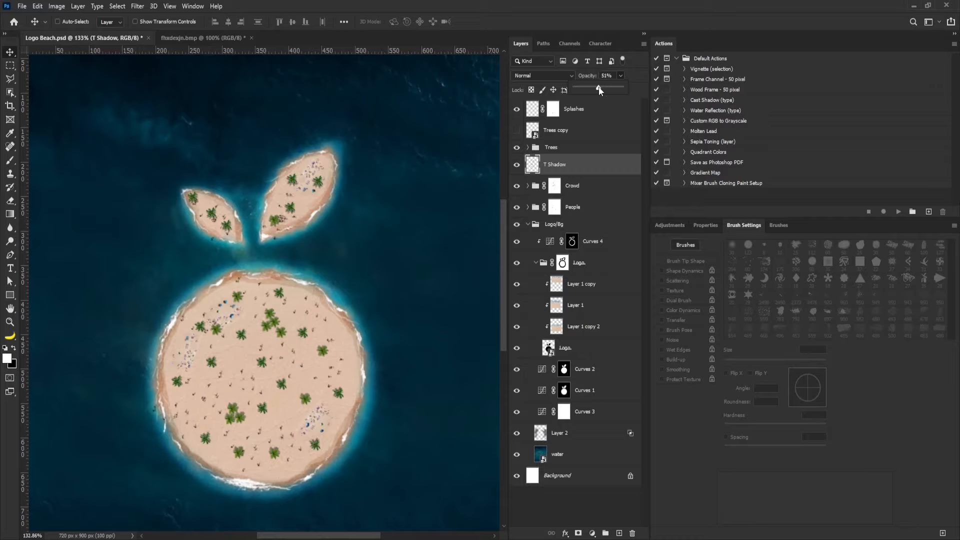
click(354, 290)
Toggle the visibility of Curves 1 and Curves 2 to compare their effect on the glow around the islands
scroll(231, 292, up, 2)
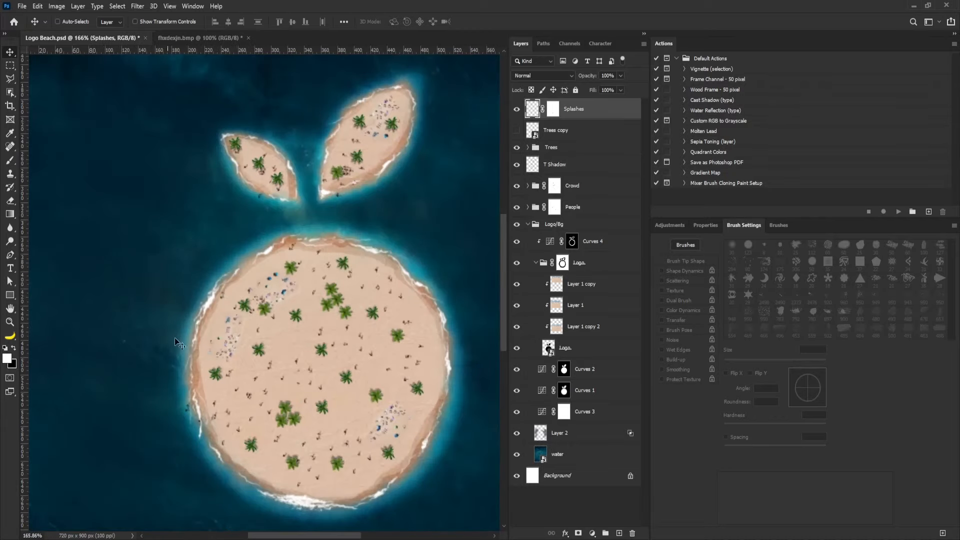
scroll(405, 384, down, 3)
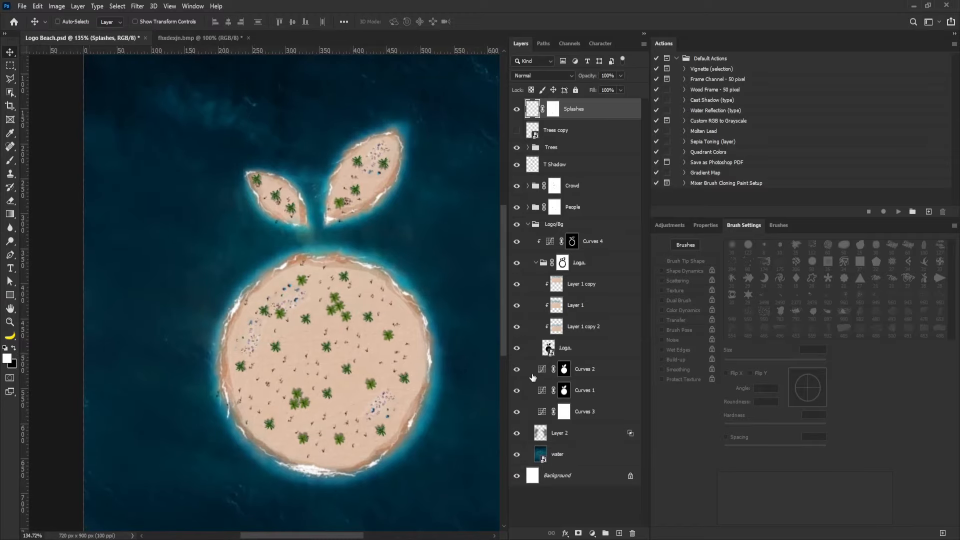
click(516, 393)
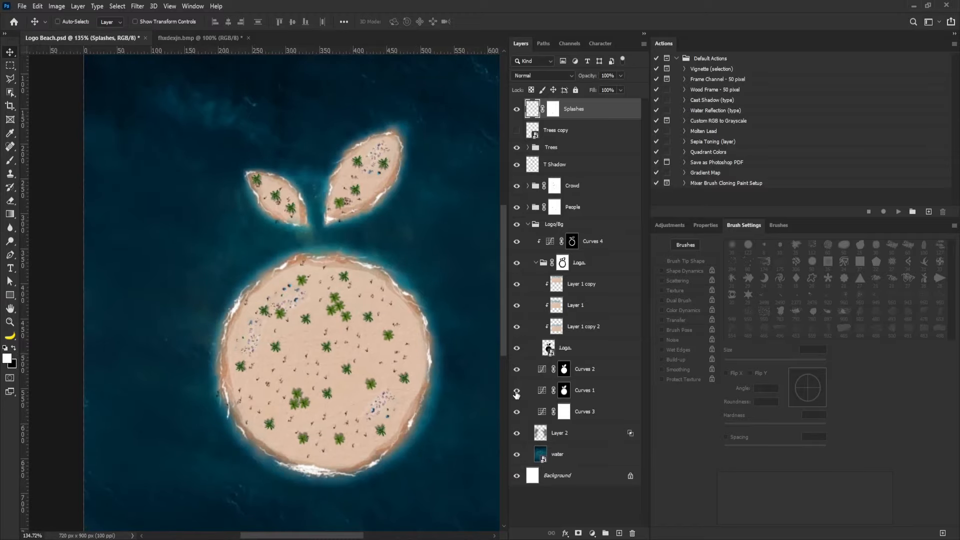
click(516, 393)
click(517, 371)
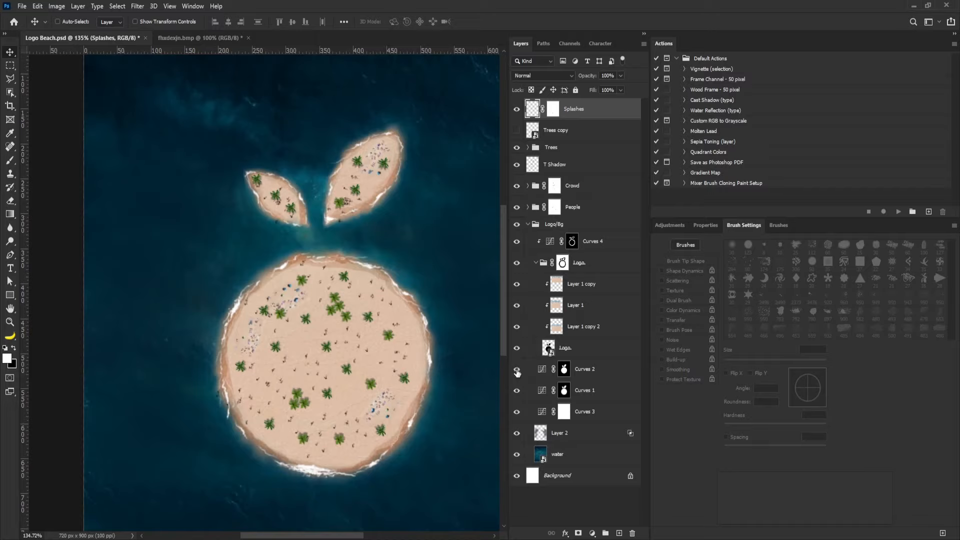
click(517, 371)
click(516, 371)
click(517, 371)
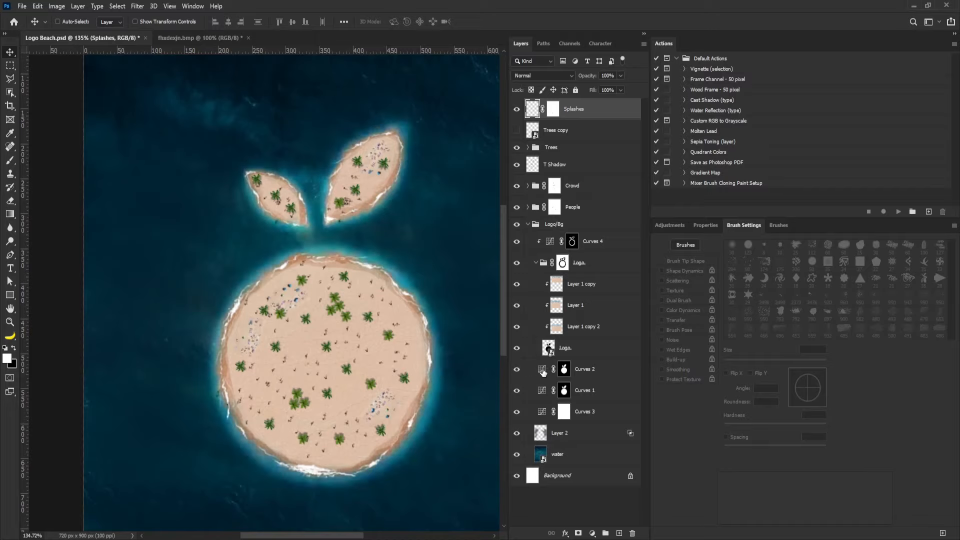
Target the Curves 2 layer mask and set up a soft round 30 px brush with 0% hardness and Transfer enabled
click(563, 370)
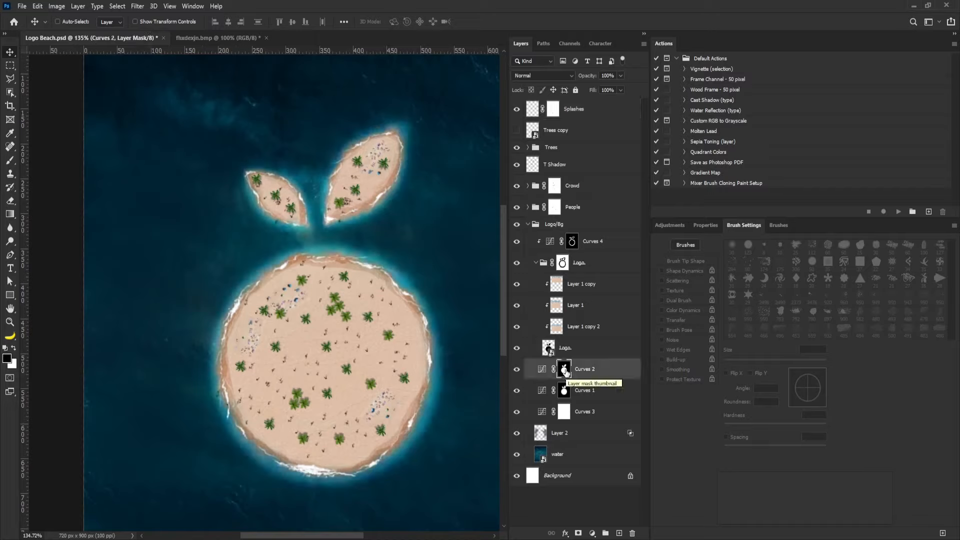
key(b)
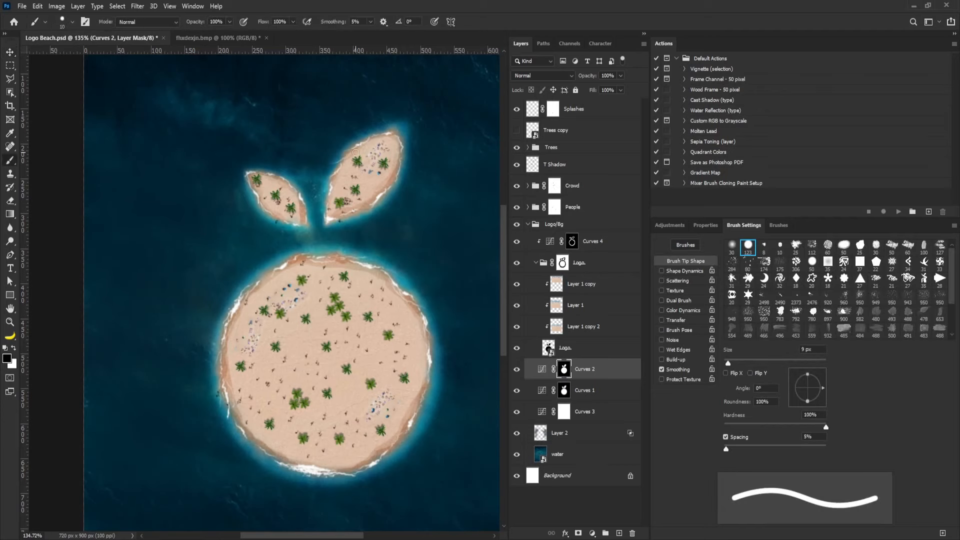
key(bracketright)
key(bracketright)
key(bracketright)
key(bracketright)
click(728, 248)
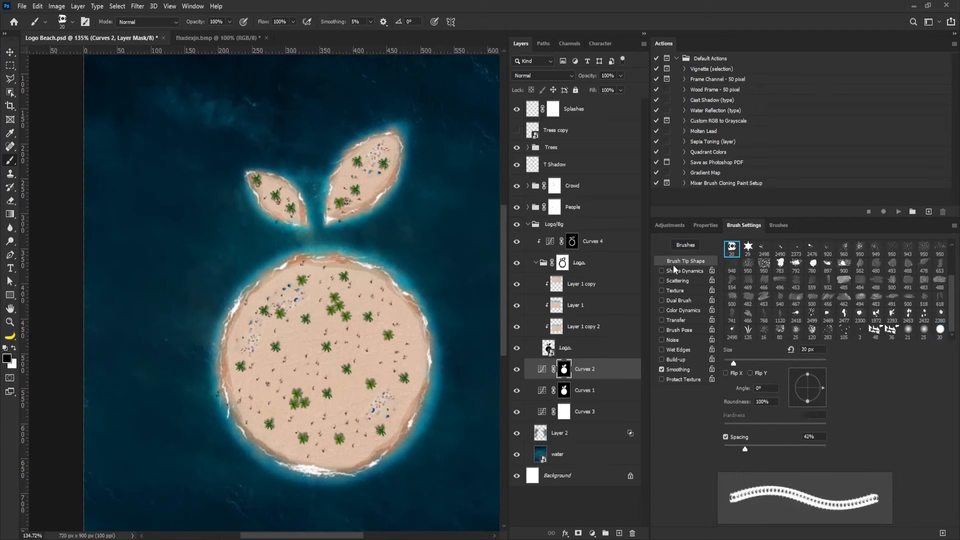
scroll(823, 252, up, 3)
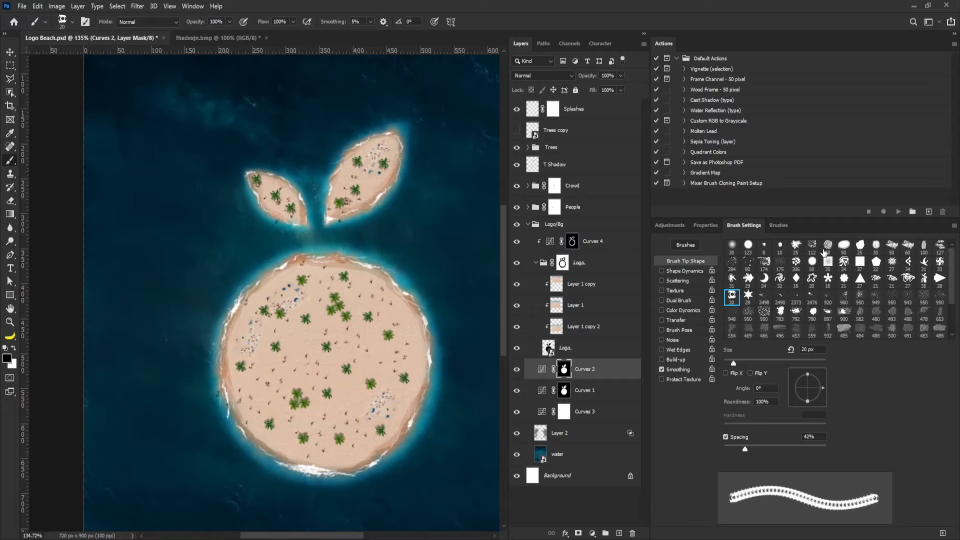
click(732, 247)
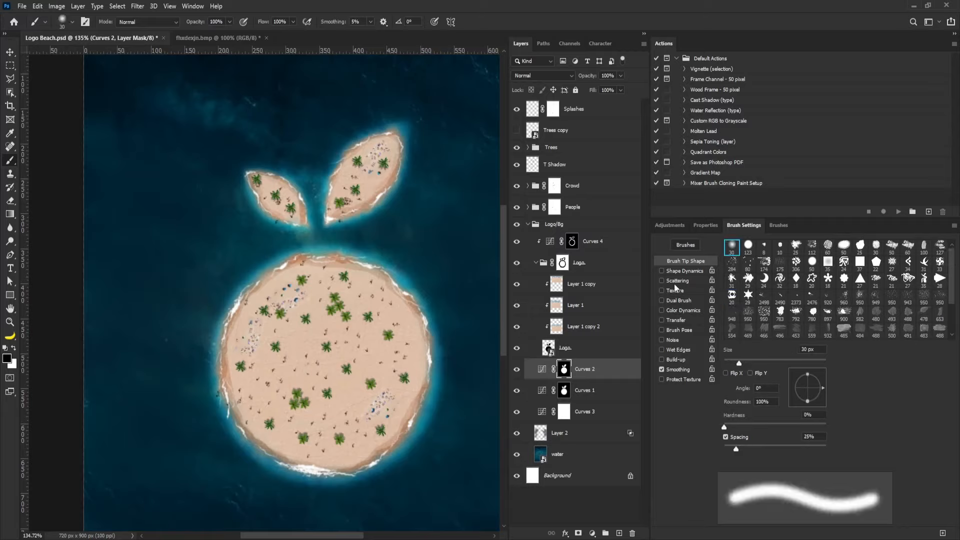
click(662, 320)
scroll(242, 284, up, 2)
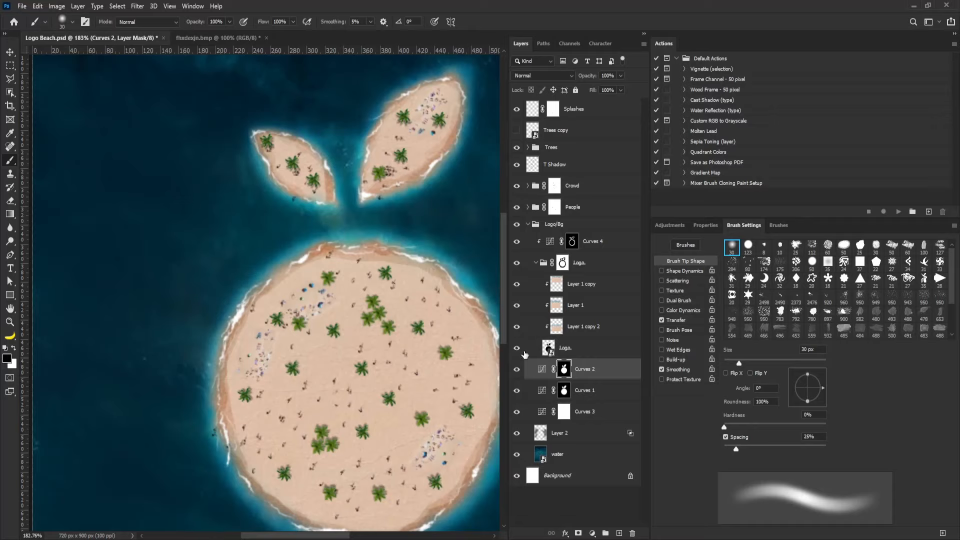
Toggle Curves 2 off and on, and inspect its glow along the shorelines of the round island and both leaves
click(517, 370)
click(517, 370)
drag(234, 445, 191, 280)
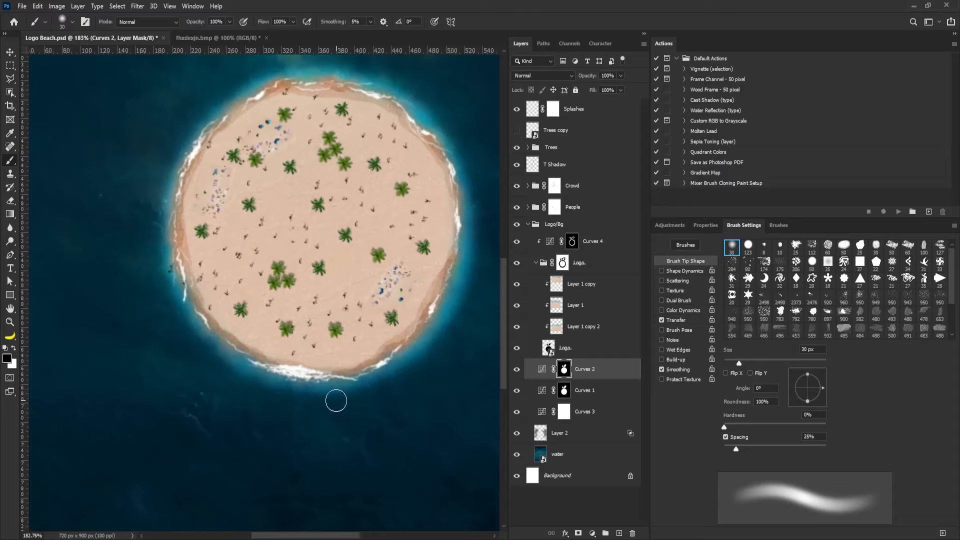
drag(449, 318, 338, 378)
drag(233, 120, 282, 210)
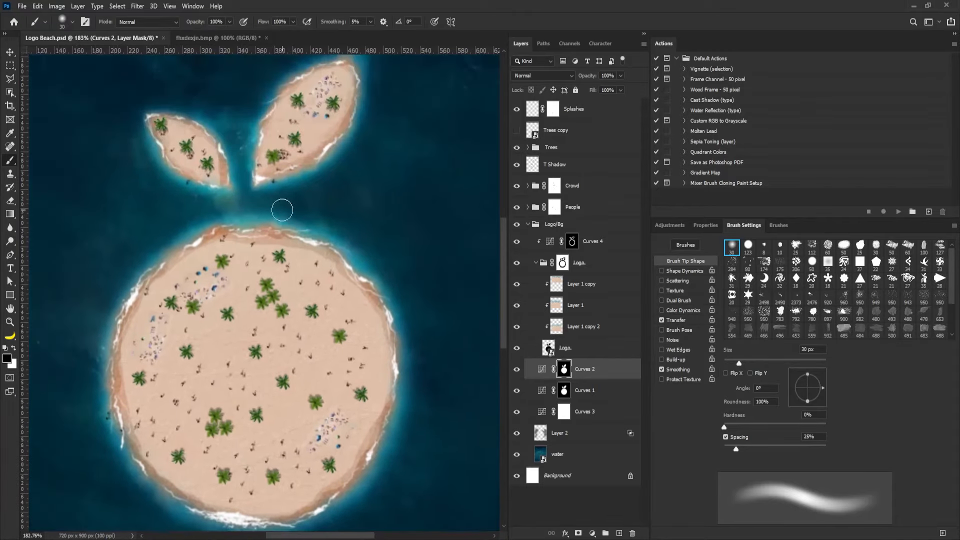
drag(375, 70, 372, 161)
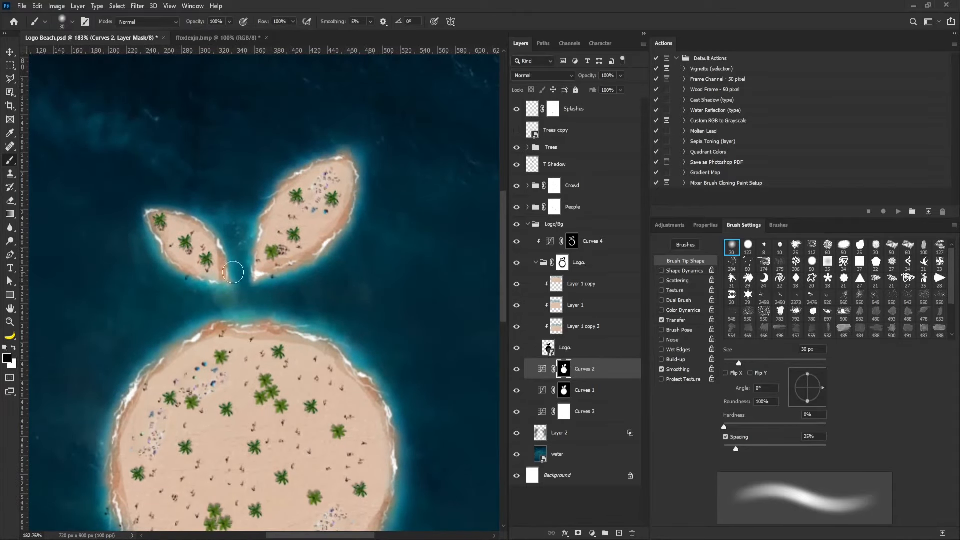
drag(336, 344, 291, 139)
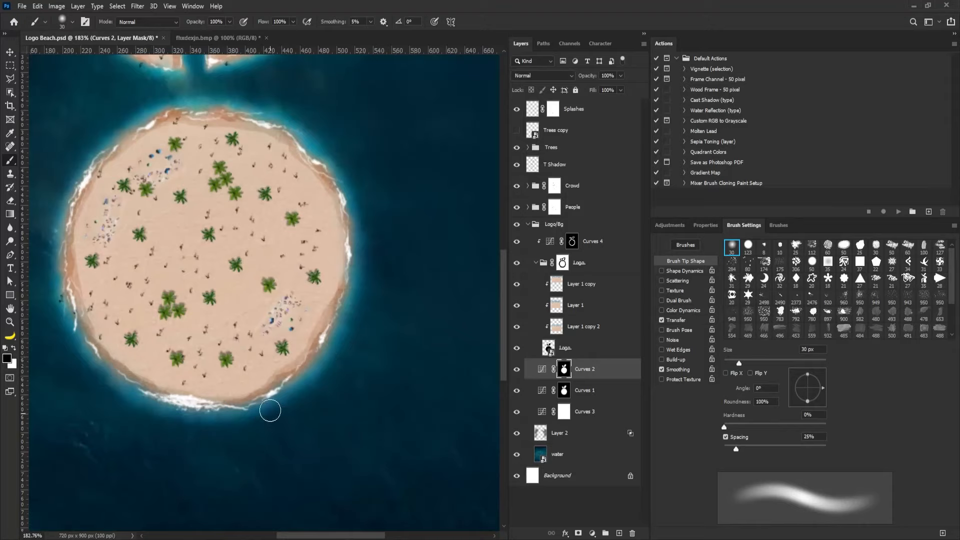
Check the mask feather settings of Curves 2 and Curves 1
double_click(541, 369)
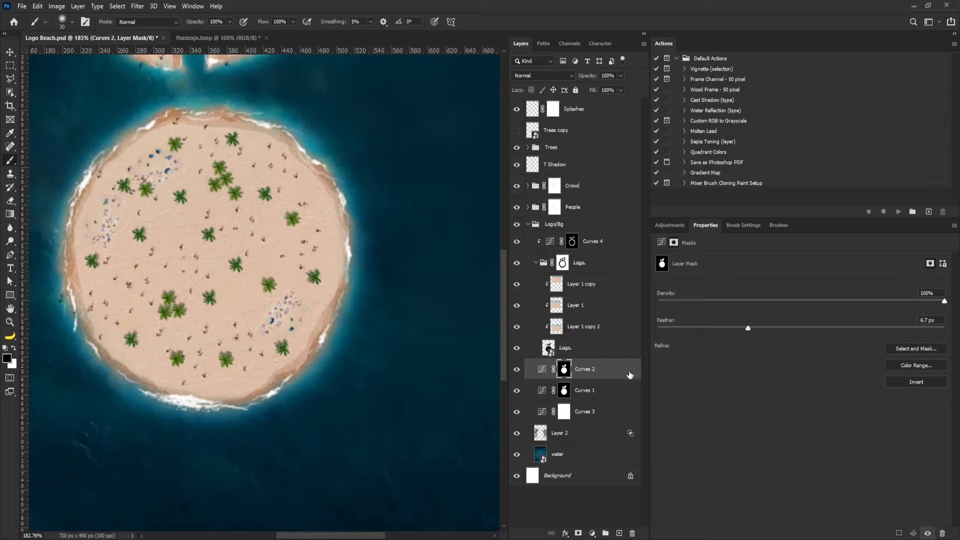
click(565, 393)
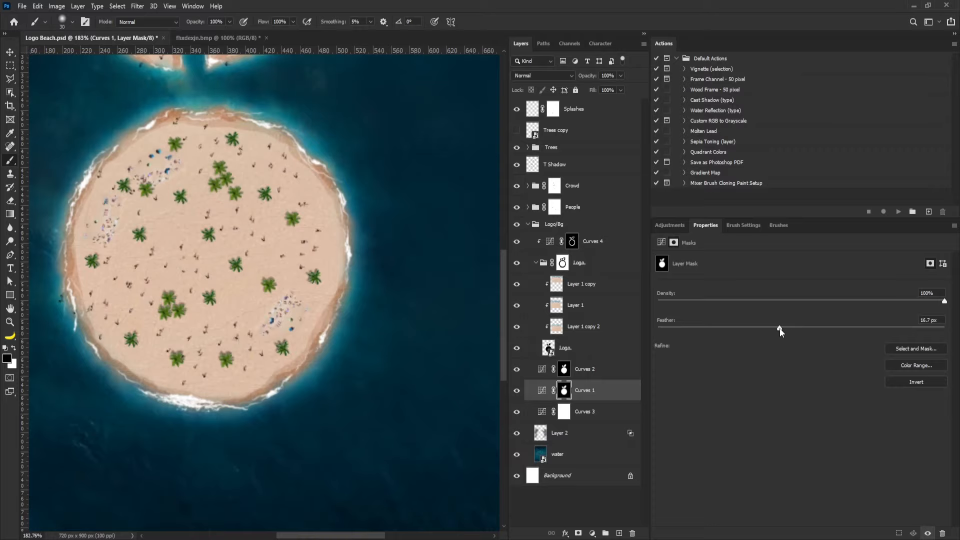
scroll(306, 270, down, 5)
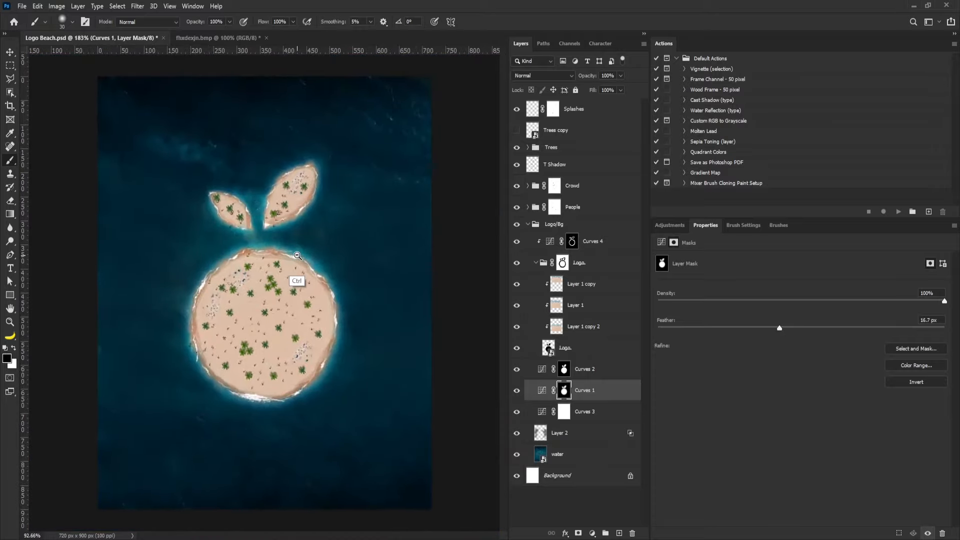
Stamp all visible layers into a new layer above Splashes and open it in the Camera Raw Filter
key(v)
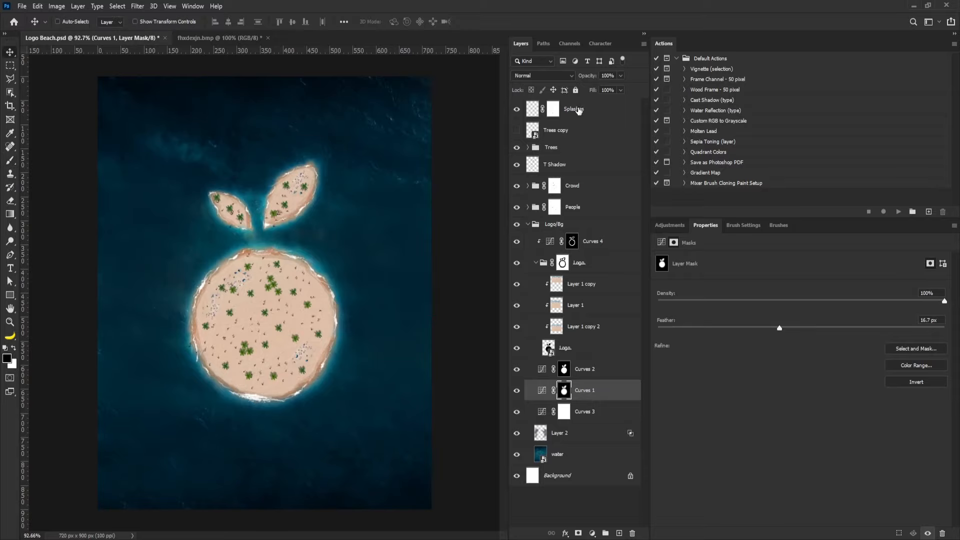
click(578, 110)
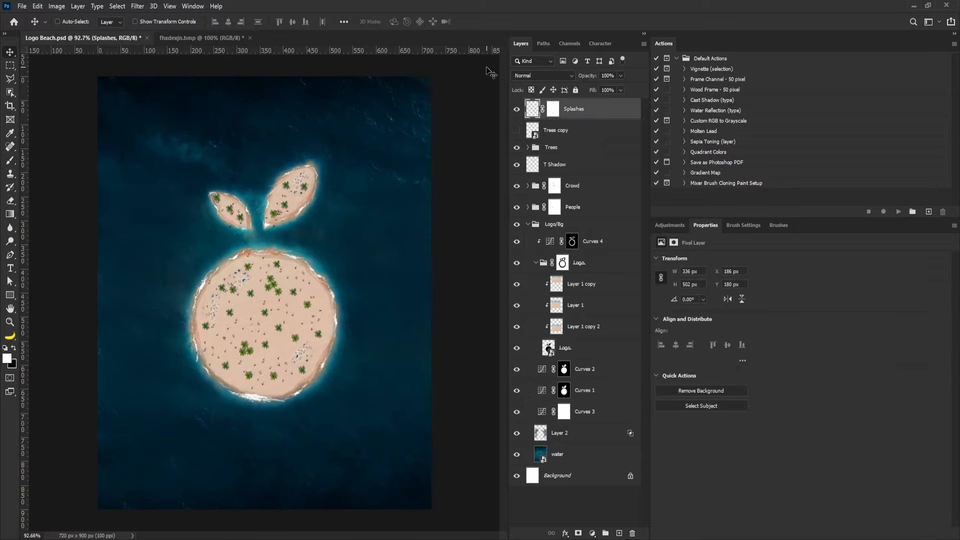
key(ctrl+shift+alt+e)
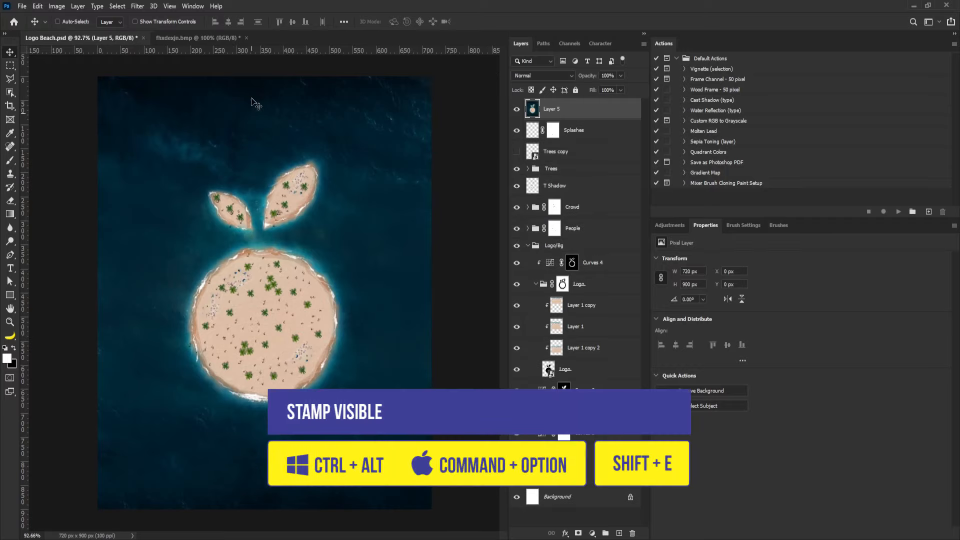
click(137, 6)
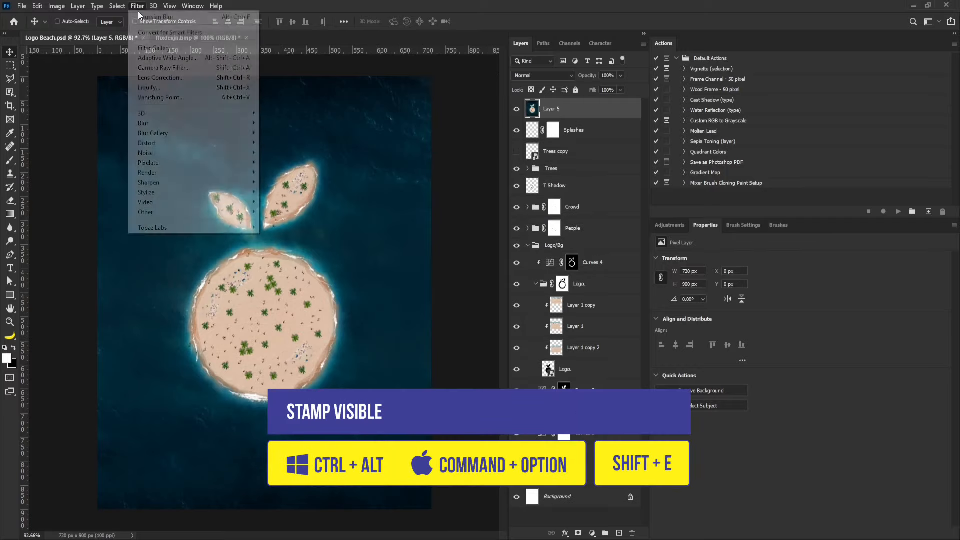
click(173, 67)
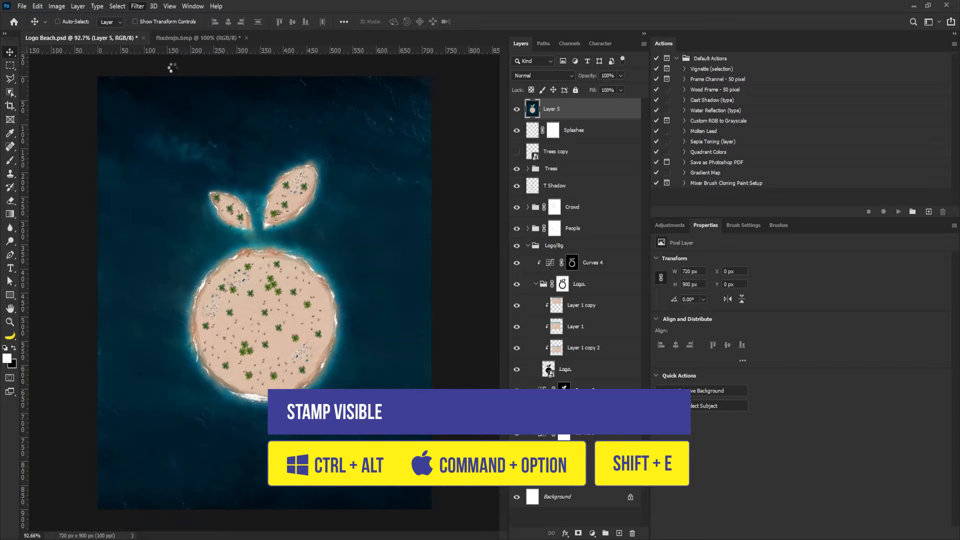
Set Exposure to -0.30, Contrast to +6, Highlights to +27, Shadows to -3 and Texture to -32 in the Basic adjustments
click(510, 181)
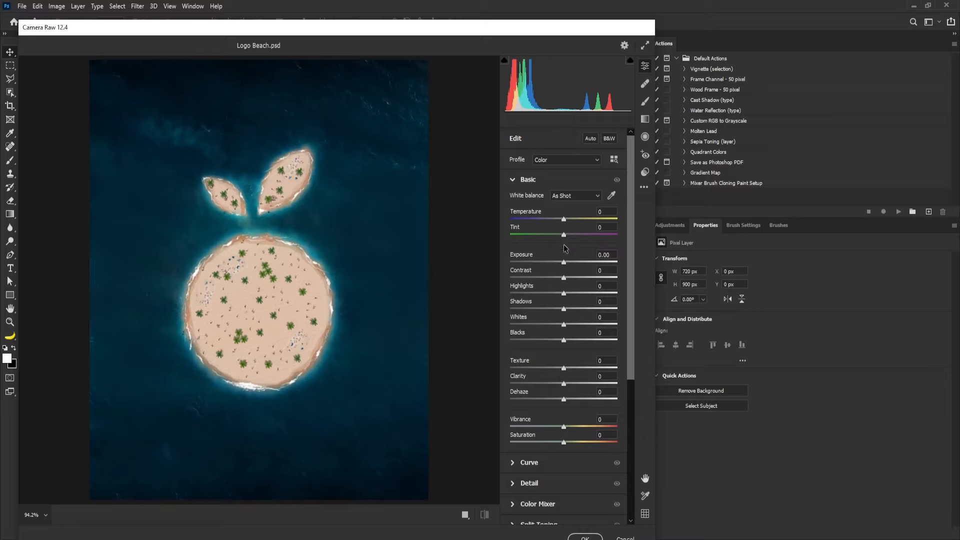
click(563, 264)
drag(565, 261, 567, 279)
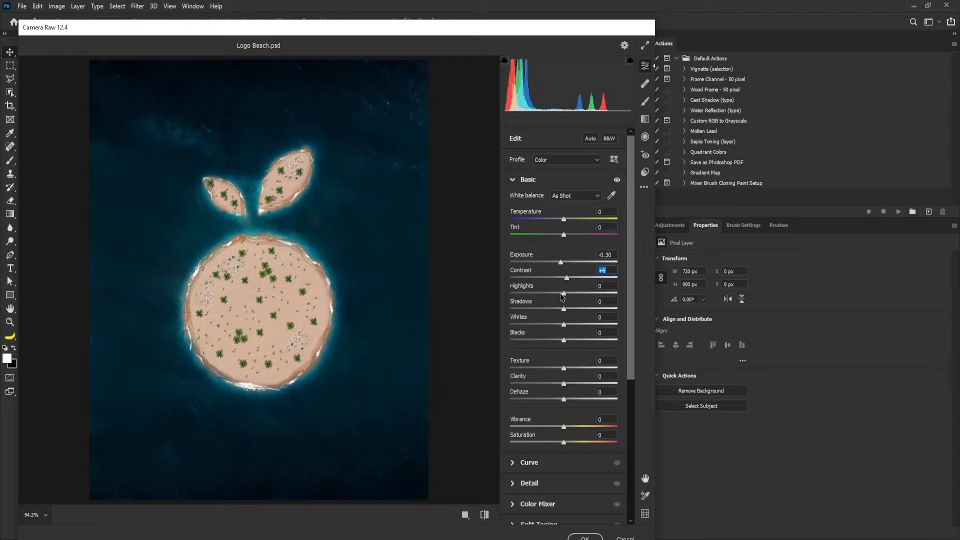
drag(565, 297, 579, 296)
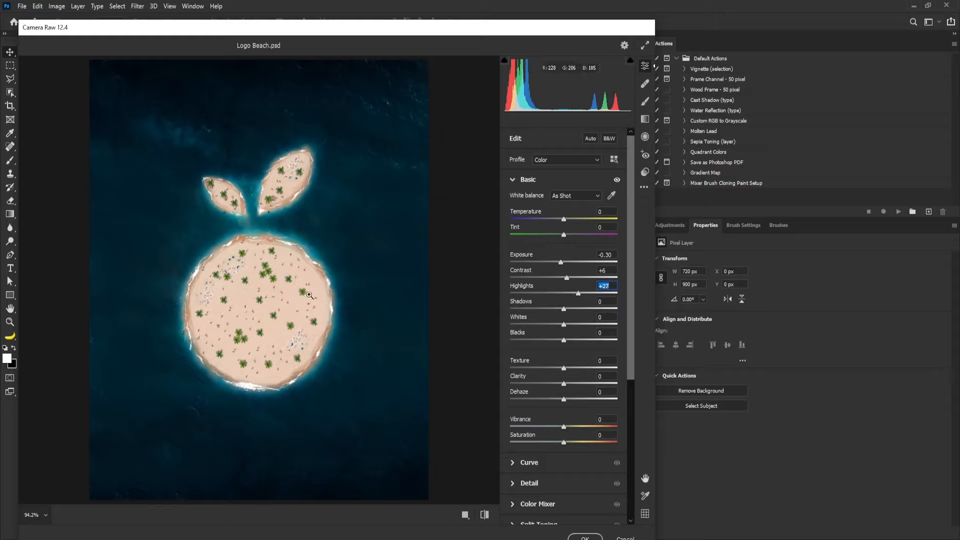
drag(564, 308, 562, 310)
drag(562, 370, 544, 370)
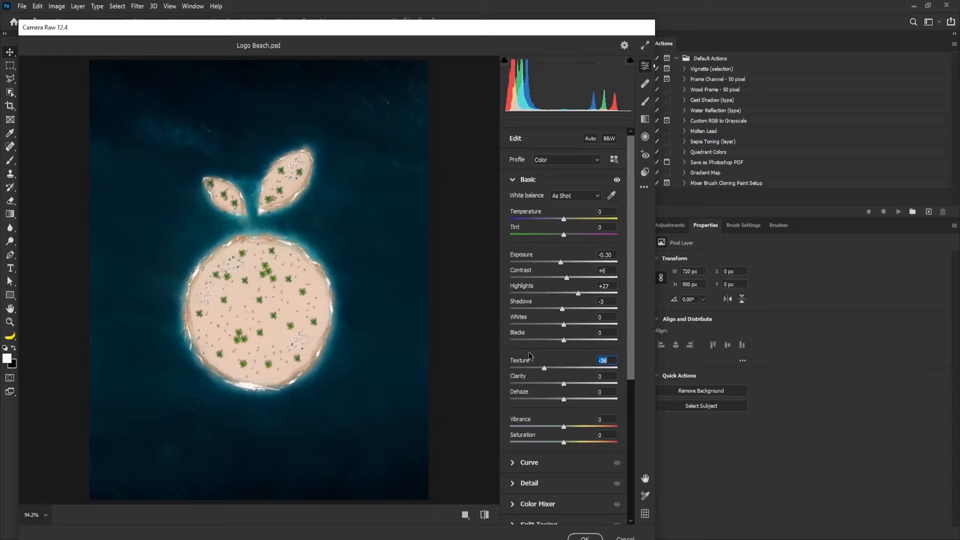
drag(544, 369, 547, 369)
Set Sharpening to 10 and Grain to 9 for the stamped layer
drag(630, 352, 630, 469)
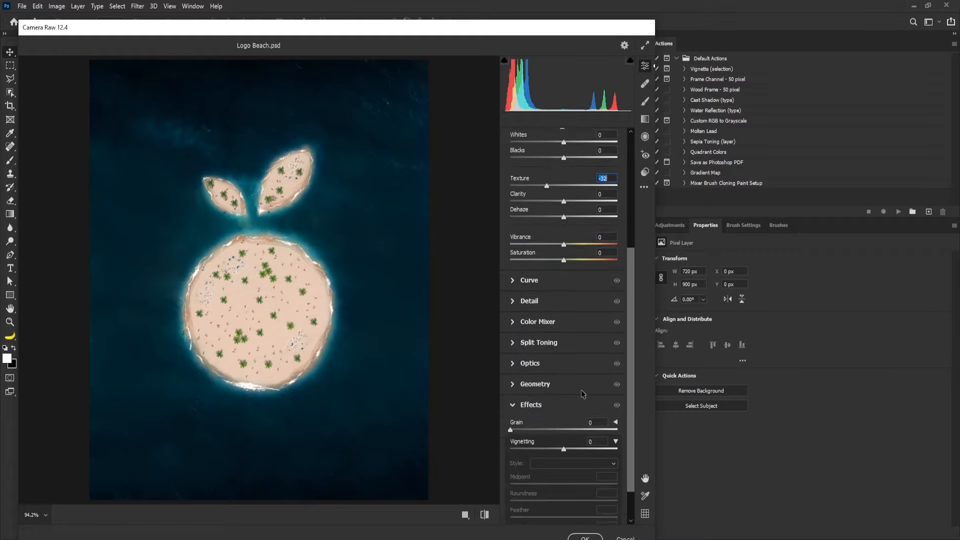
click(514, 302)
drag(510, 328, 516, 327)
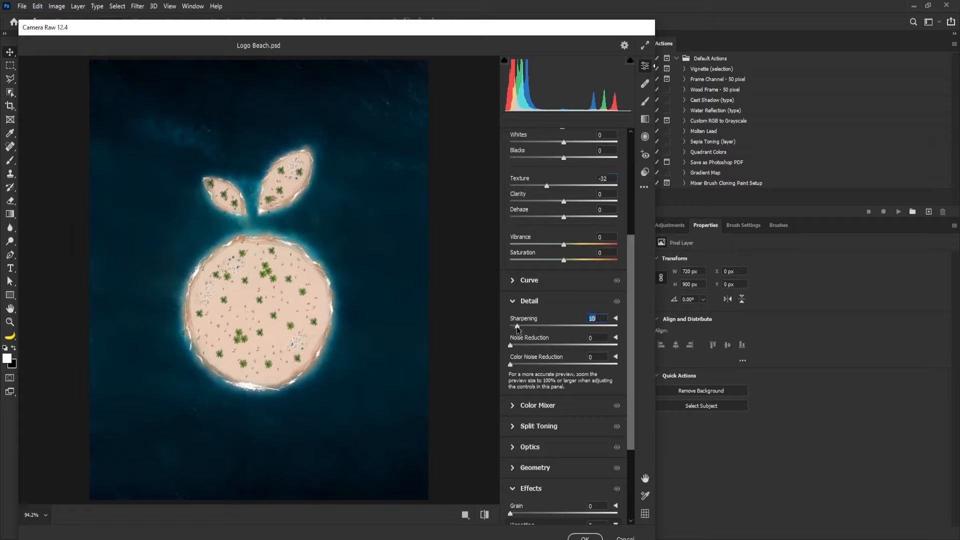
click(512, 302)
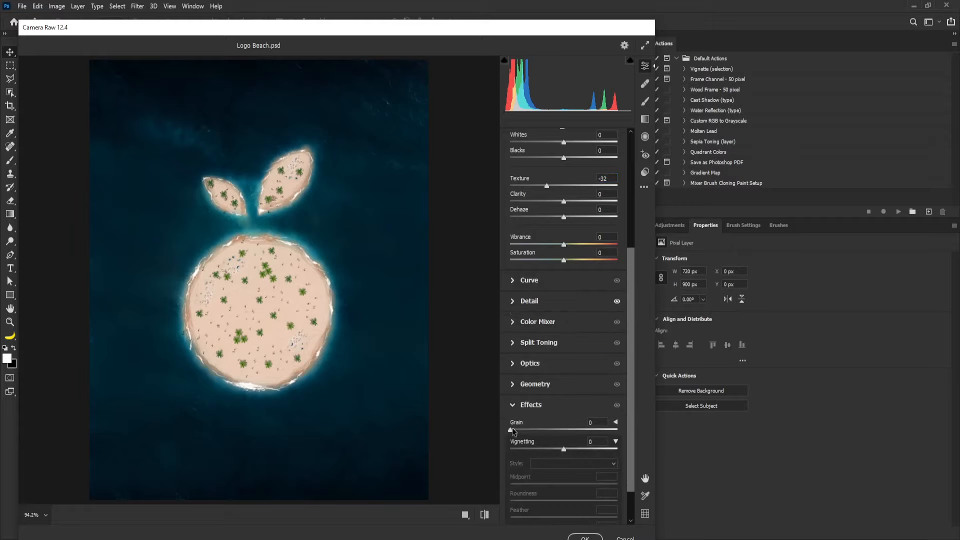
mouse_move(510, 429)
mouse_down()
mouse_move(529, 431)
mouse_move(520, 429)
mouse_up()
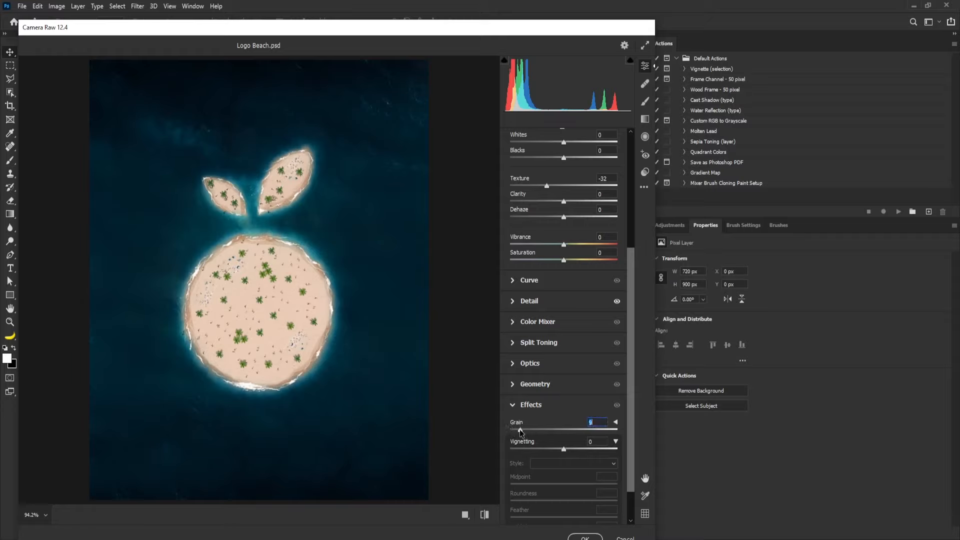